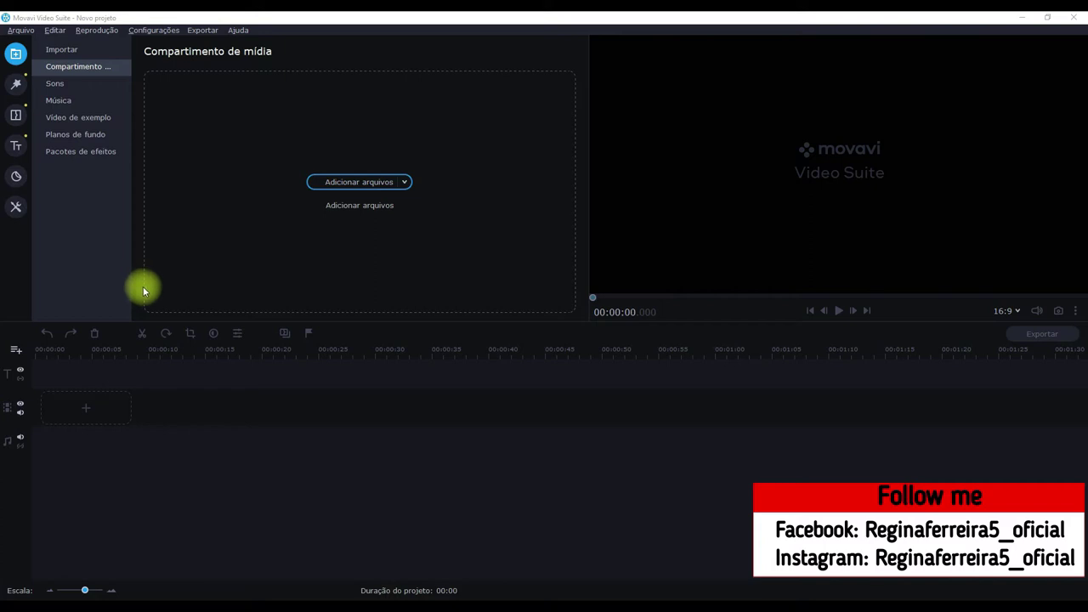
# Import the green-screen image 20200212_165009.jpg from the desktop folder Nova aula Movavi and preview it briefly.
pyautogui.click(352, 183)
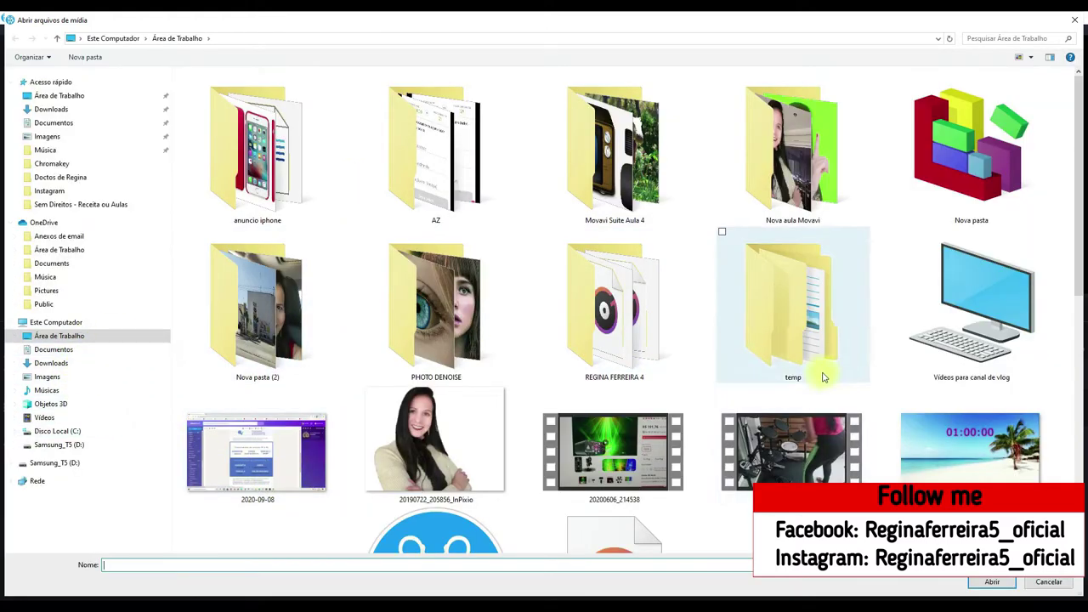
pyautogui.scroll(-5, 784, 395)
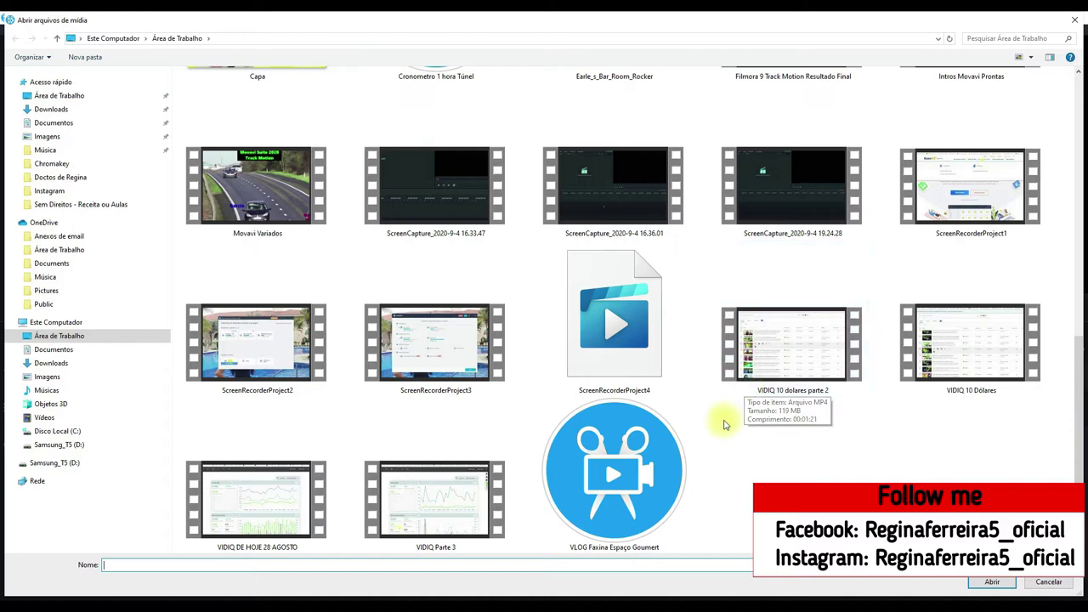
pyautogui.scroll(5, 709, 419)
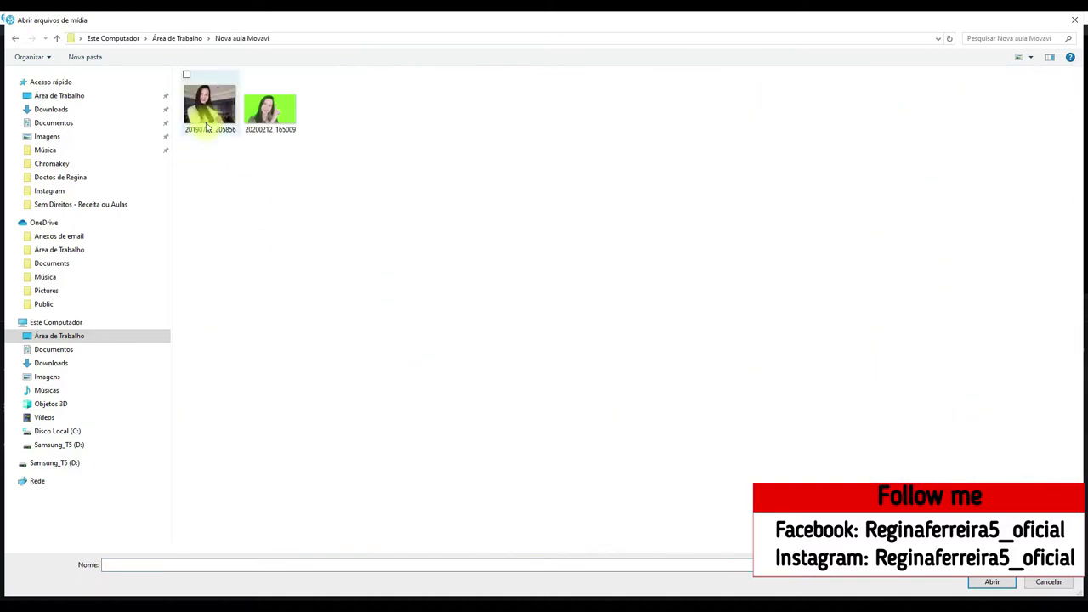
pyautogui.doubleClick(272, 115)
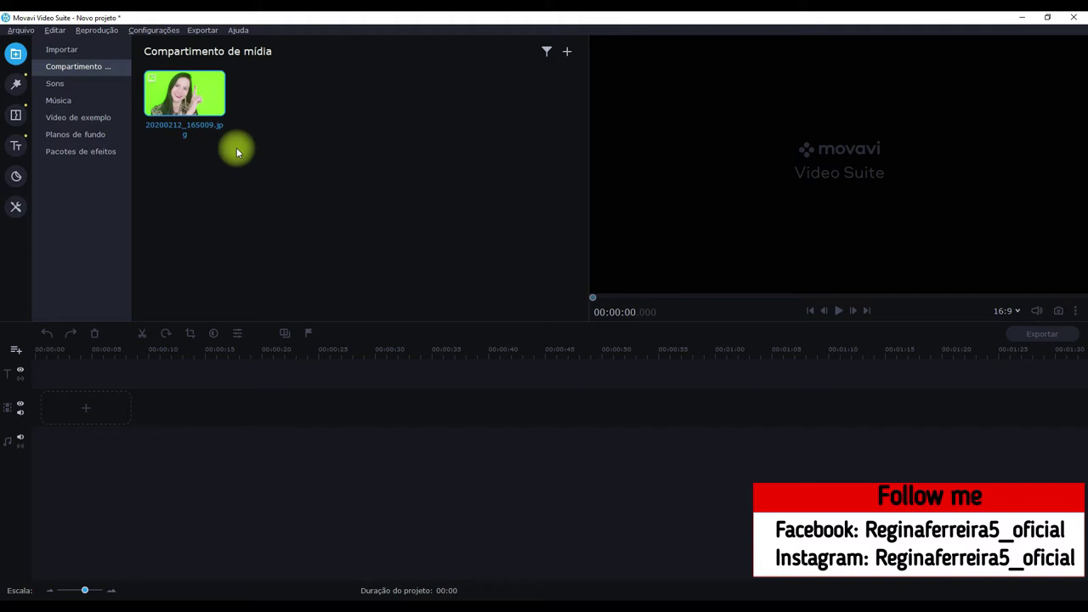
pyautogui.doubleClick(185, 102)
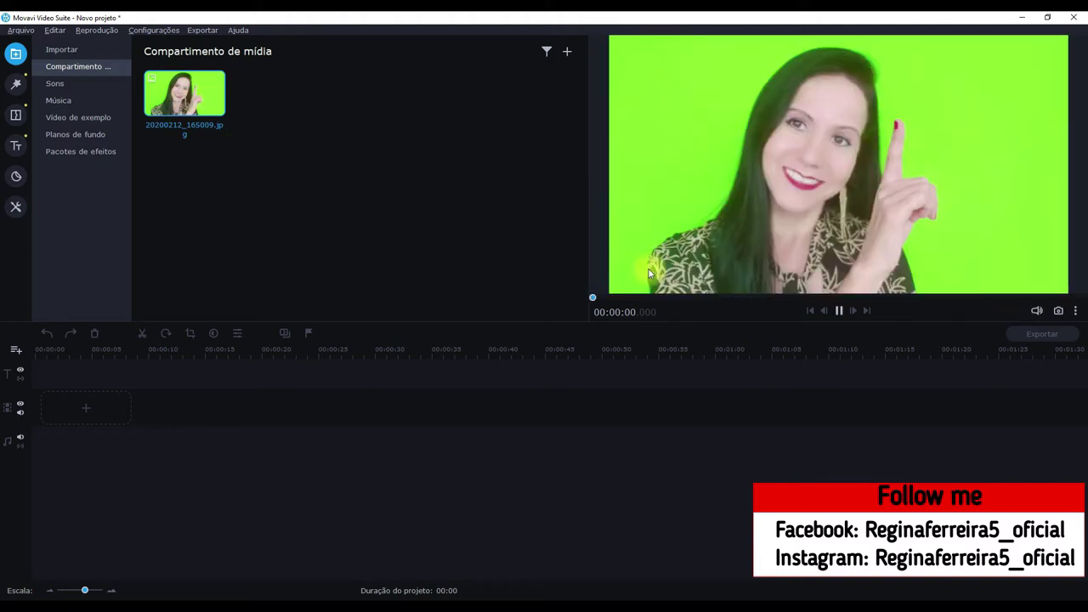
pyautogui.click(839, 310)
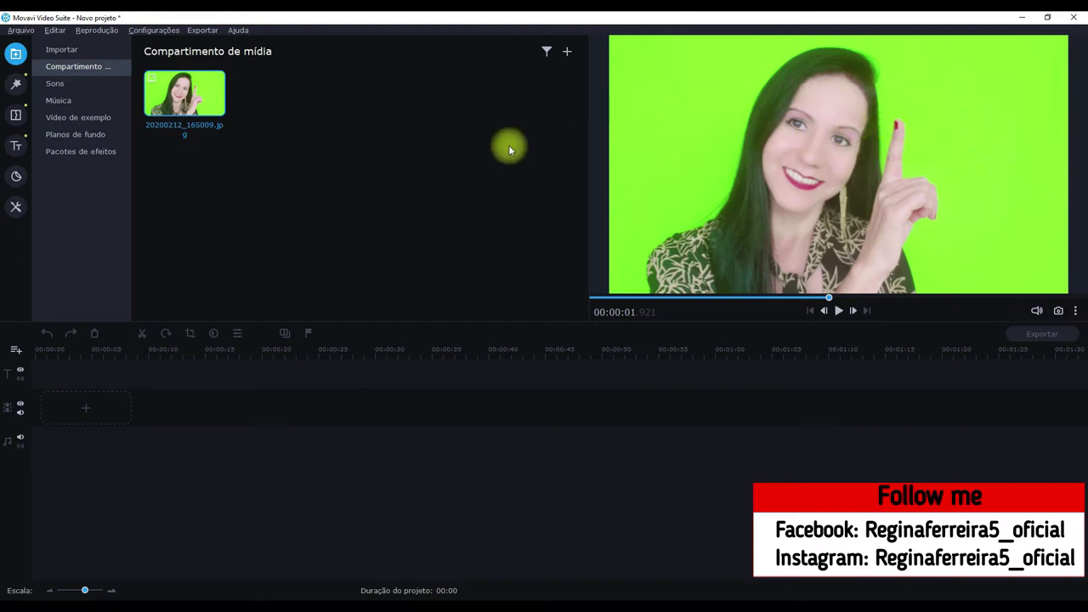
# Import the image 20190722_205856.jpg into the media bin and preview it briefly.
pyautogui.click(61, 51)
pyautogui.click(344, 157)
pyautogui.doubleClick(209, 106)
pyautogui.click(294, 103)
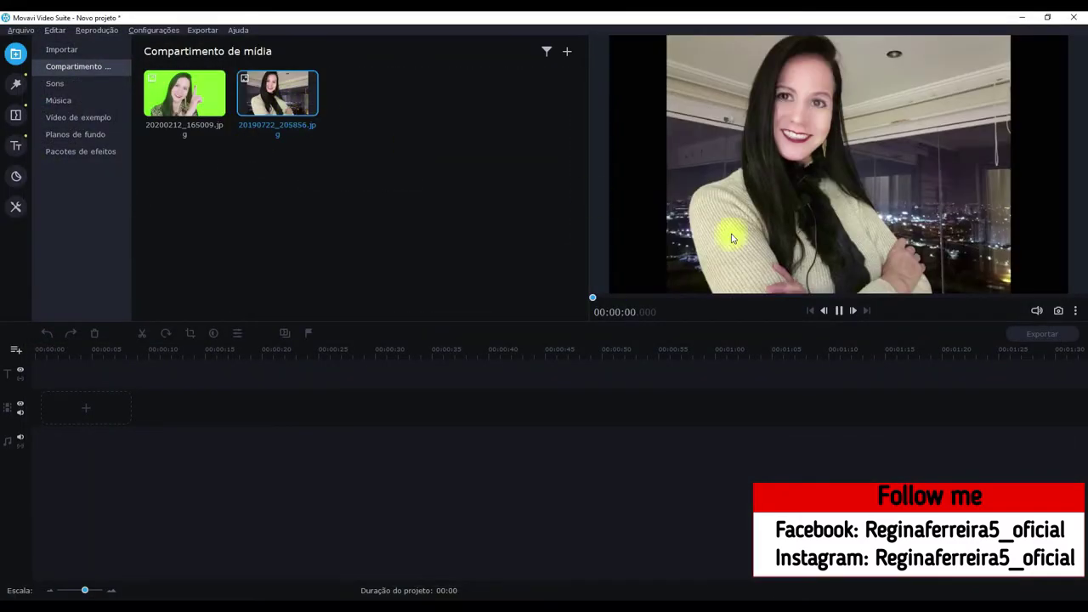
pyautogui.click(839, 311)
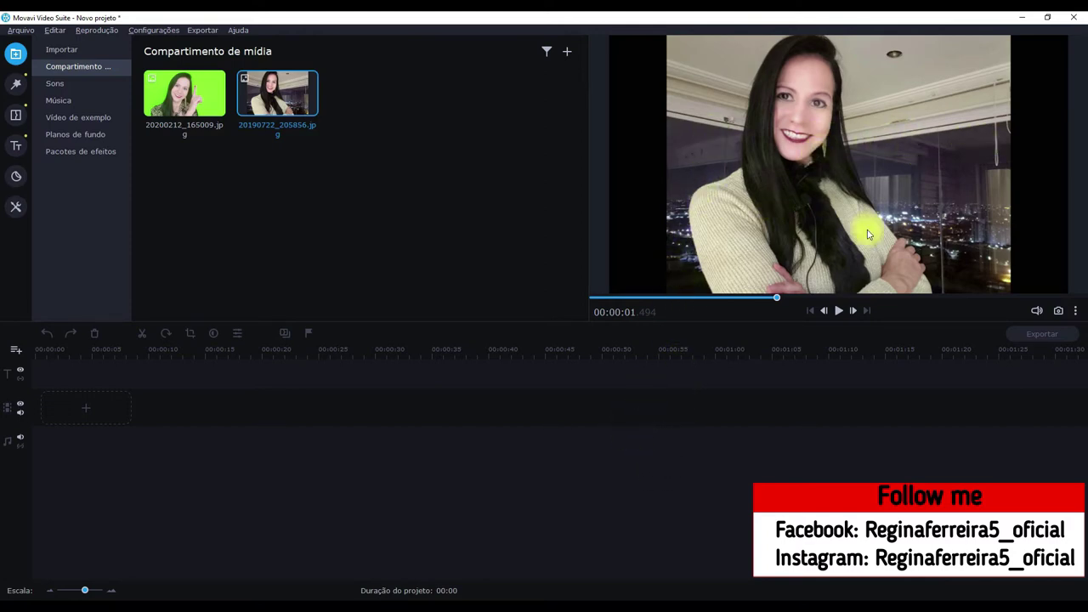
# Switch to inPixio Photo Studio 10 from the desktop and open the recent photo 20190722_205856.jpg in Photo Cutter.
pyautogui.click(1020, 17)
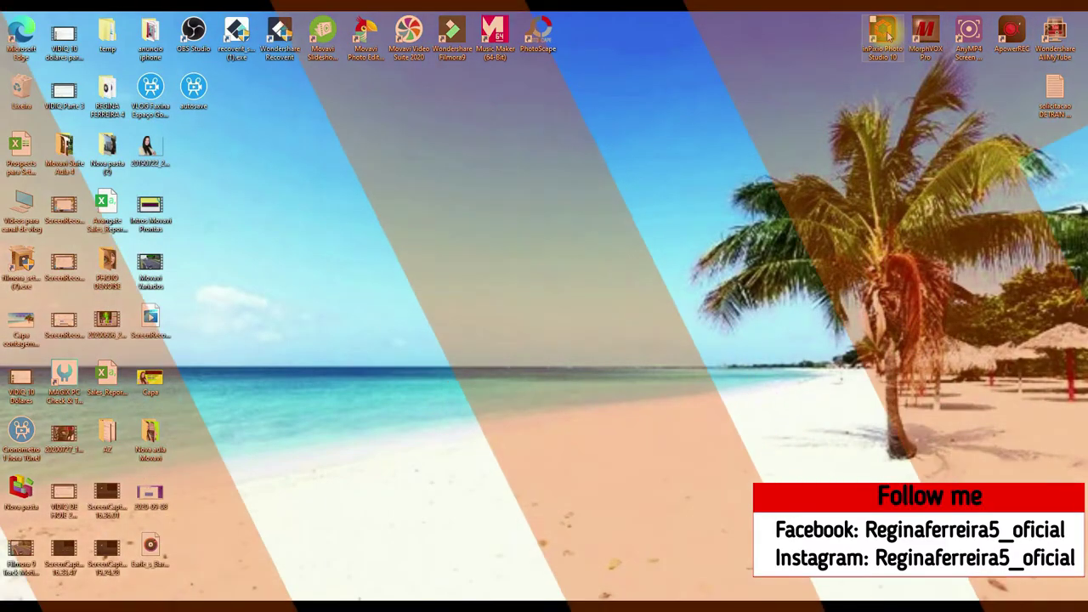
pyautogui.moveTo(888, 34); pyautogui.dragTo(544, 262)
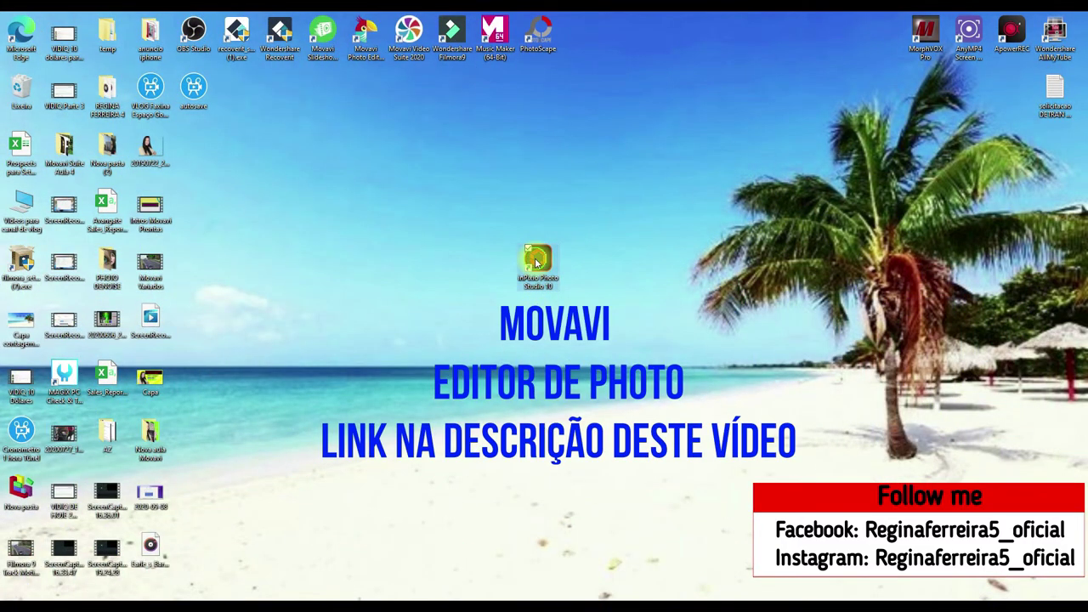
pyautogui.doubleClick(536, 261)
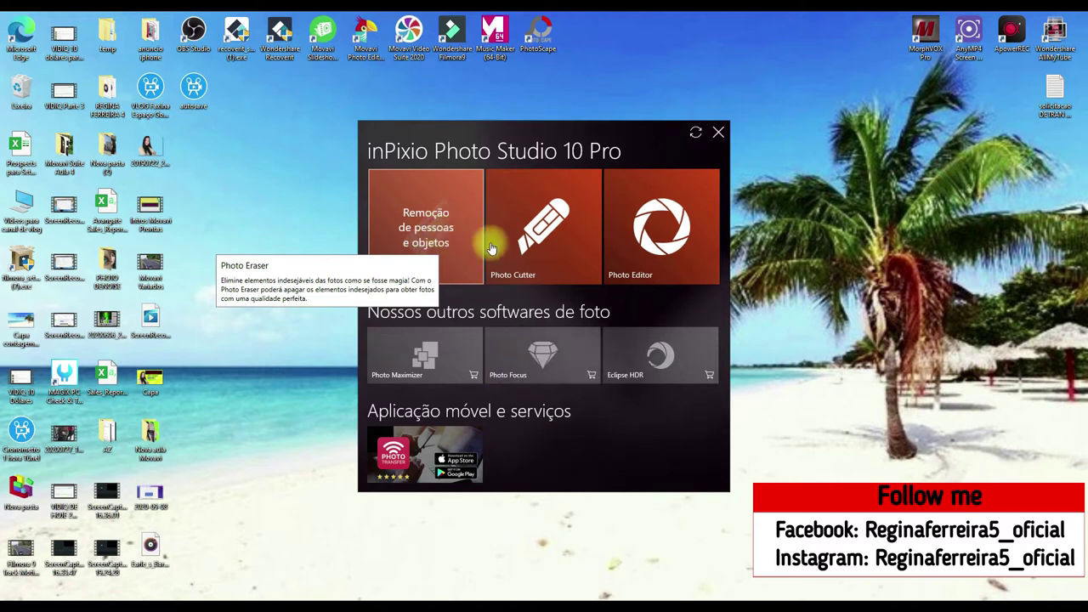
pyautogui.click(526, 236)
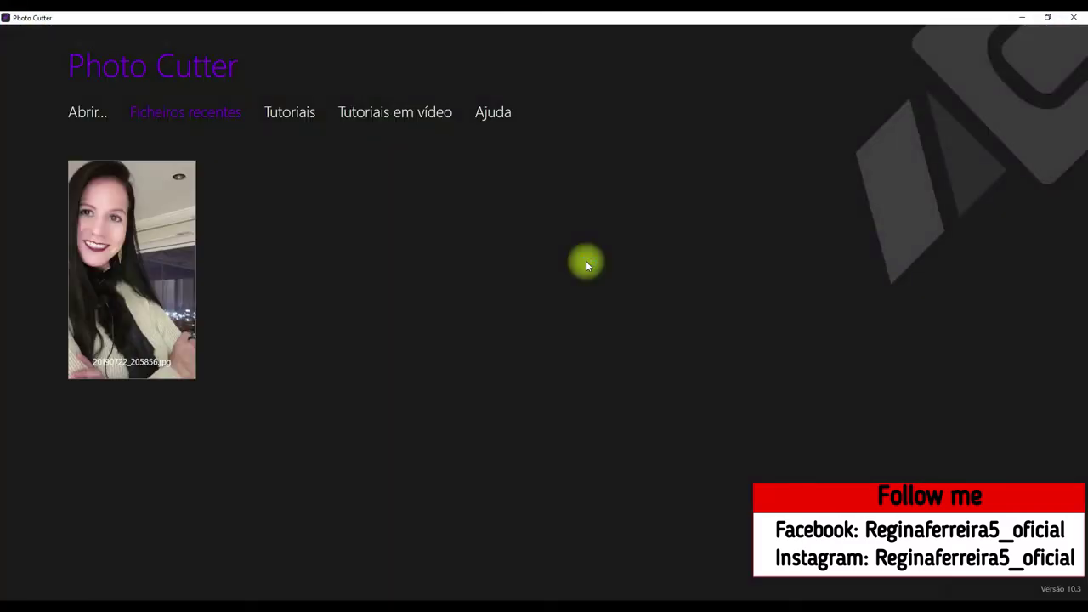
pyautogui.click(115, 218)
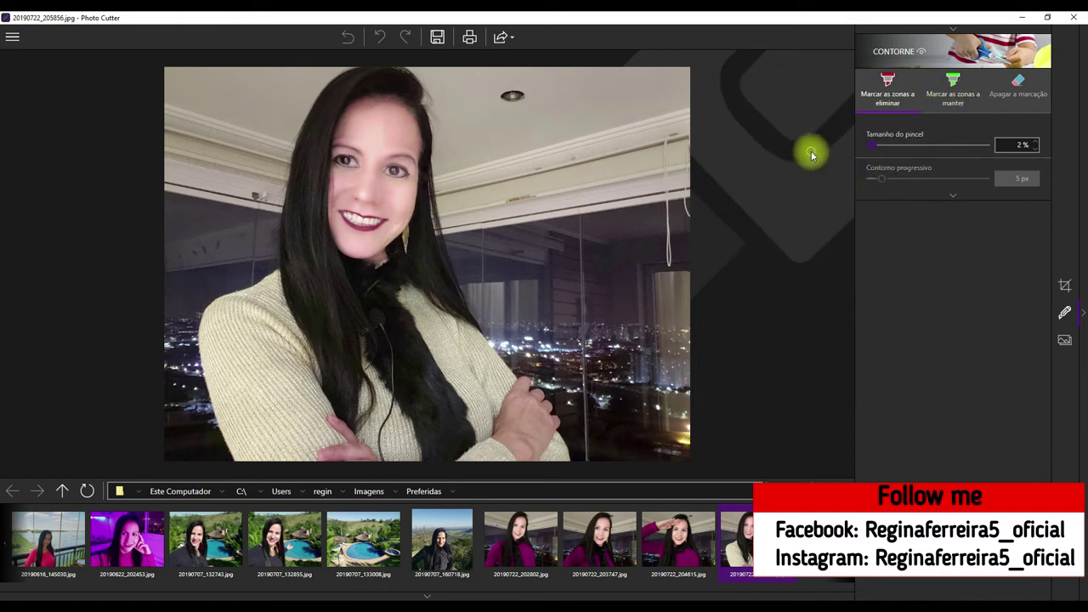
# Set the removal brush size to 8% and mark the background on both sides of the woman for elimination.
pyautogui.moveTo(871, 145); pyautogui.dragTo(883, 151)
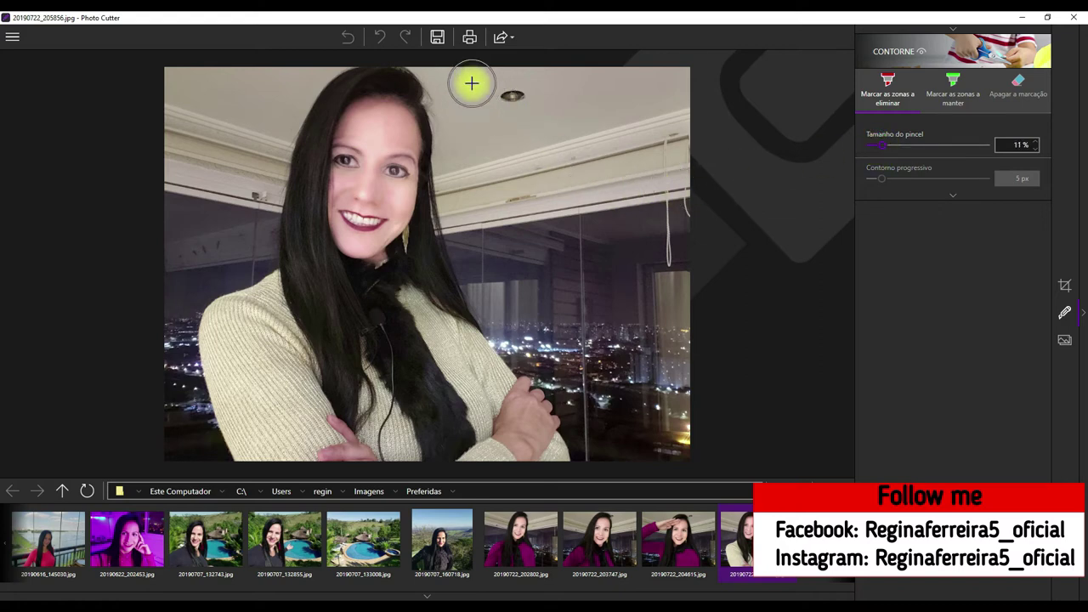
pyautogui.moveTo(885, 152); pyautogui.dragTo(876, 146)
pyautogui.moveTo(476, 76)
pyautogui.mouseDown()
pyautogui.moveTo(629, 451)
pyautogui.moveTo(645, 457)
pyautogui.mouseUp()
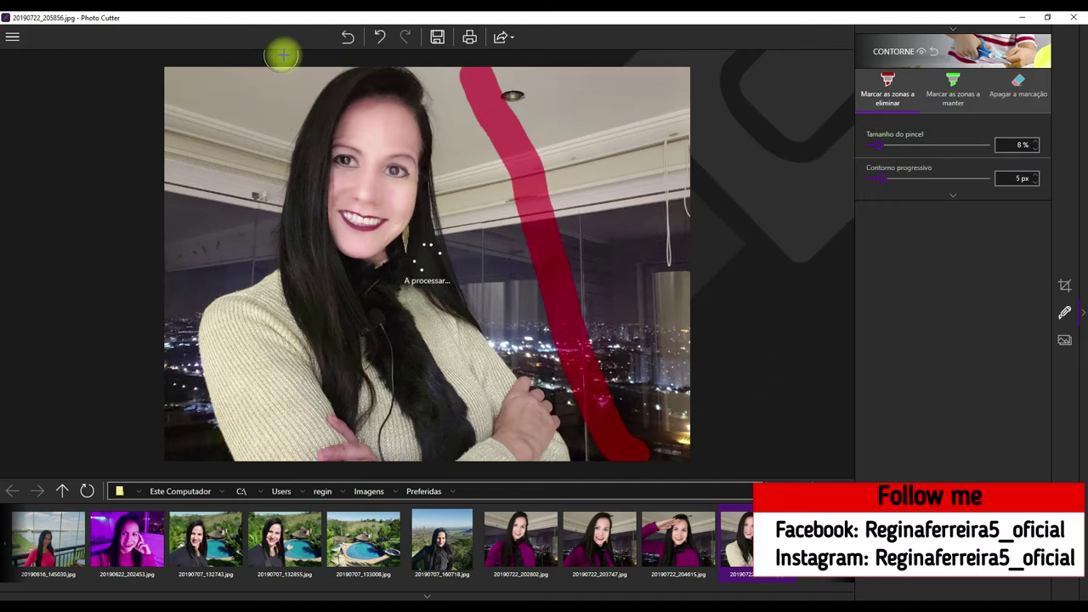
pyautogui.moveTo(269, 57); pyautogui.dragTo(138, 283)
pyautogui.moveTo(173, 204)
pyautogui.mouseDown()
pyautogui.moveTo(184, 247)
pyautogui.moveTo(169, 362)
pyautogui.moveTo(178, 466)
pyautogui.mouseUp()
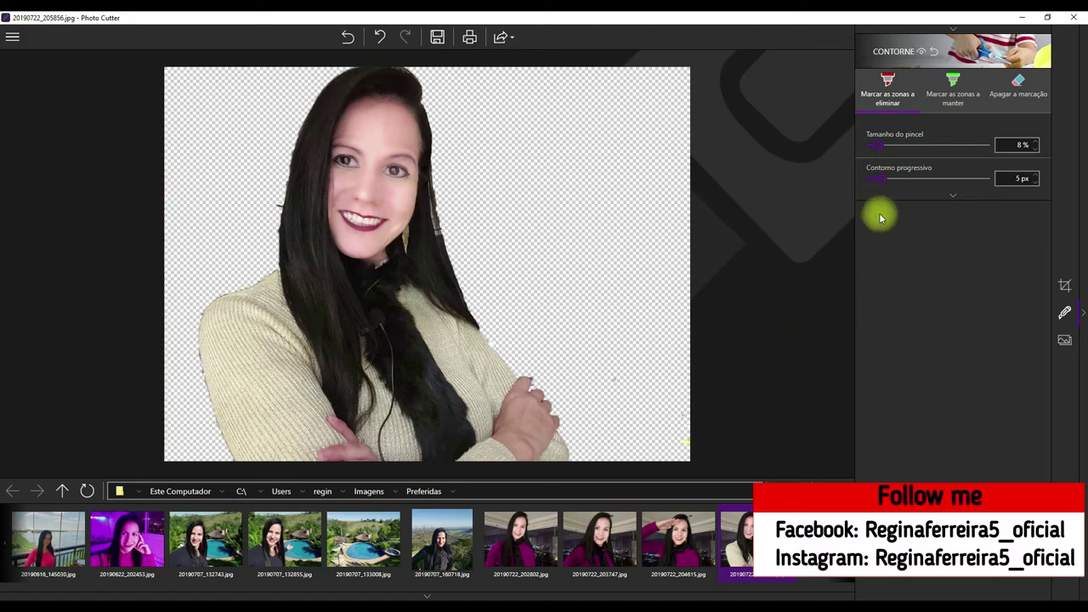
# Set the brush size to 3% and mark the background remnants along the sweater's shoulder and upper arm for elimination.
pyautogui.moveTo(880, 143); pyautogui.dragTo(877, 150)
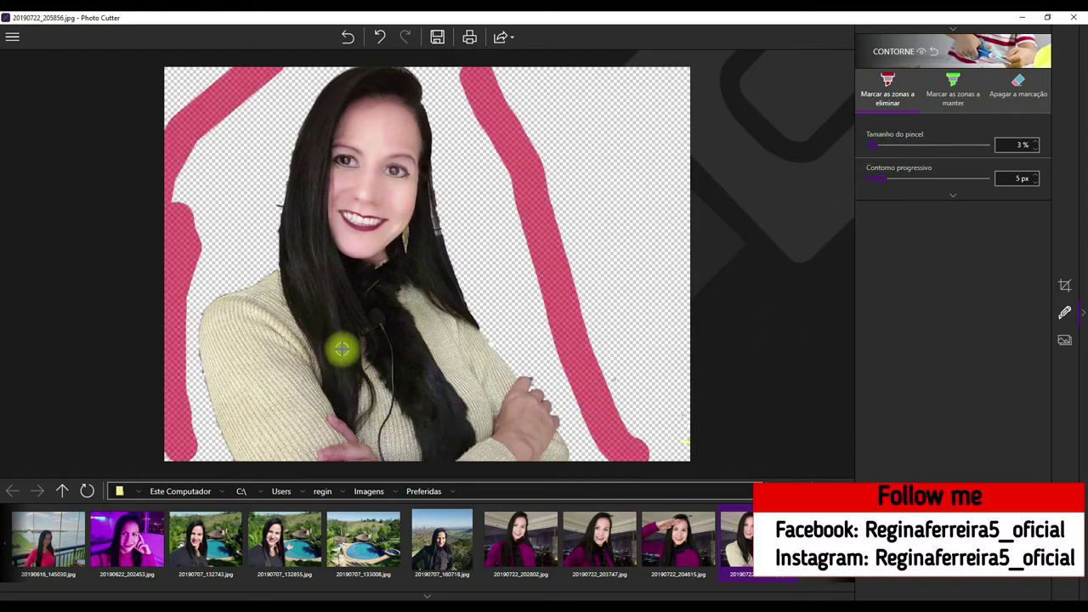
pyautogui.scroll(3, 342, 348)
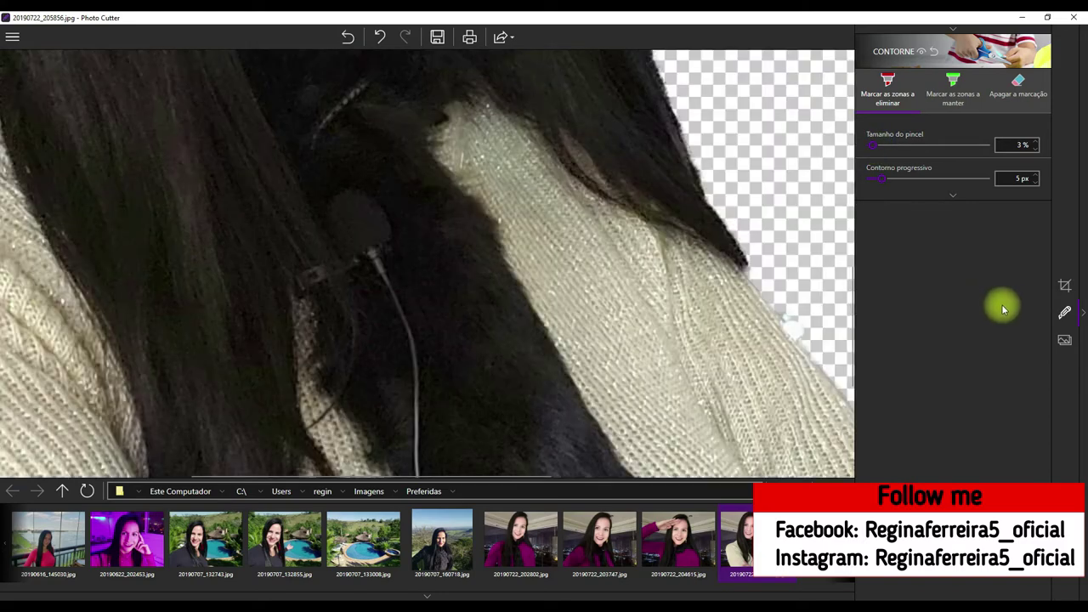
pyautogui.moveTo(352, 473); pyautogui.dragTo(153, 477)
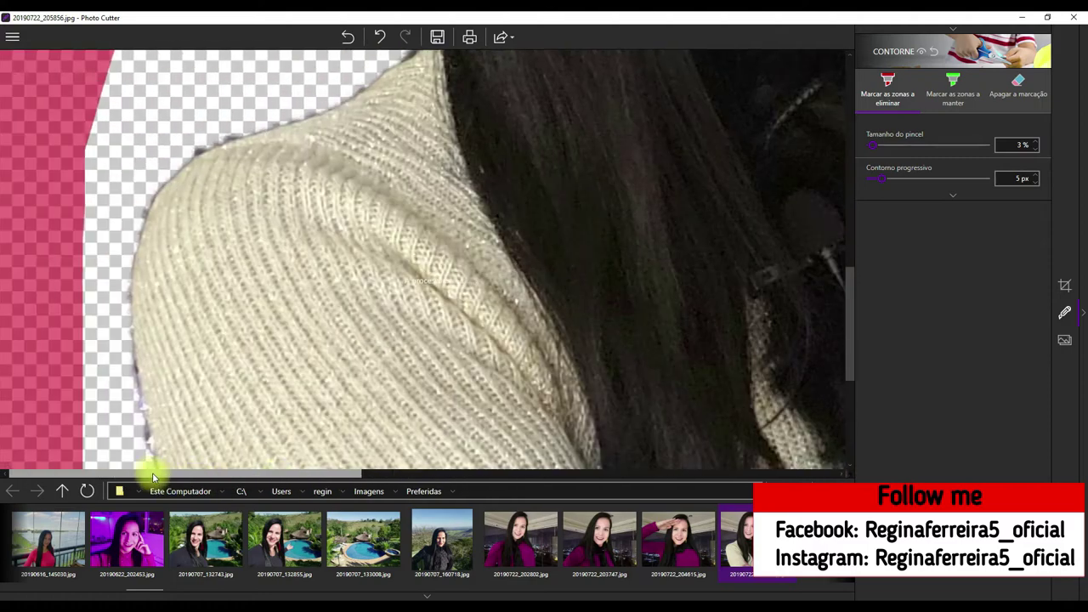
pyautogui.click(228, 130)
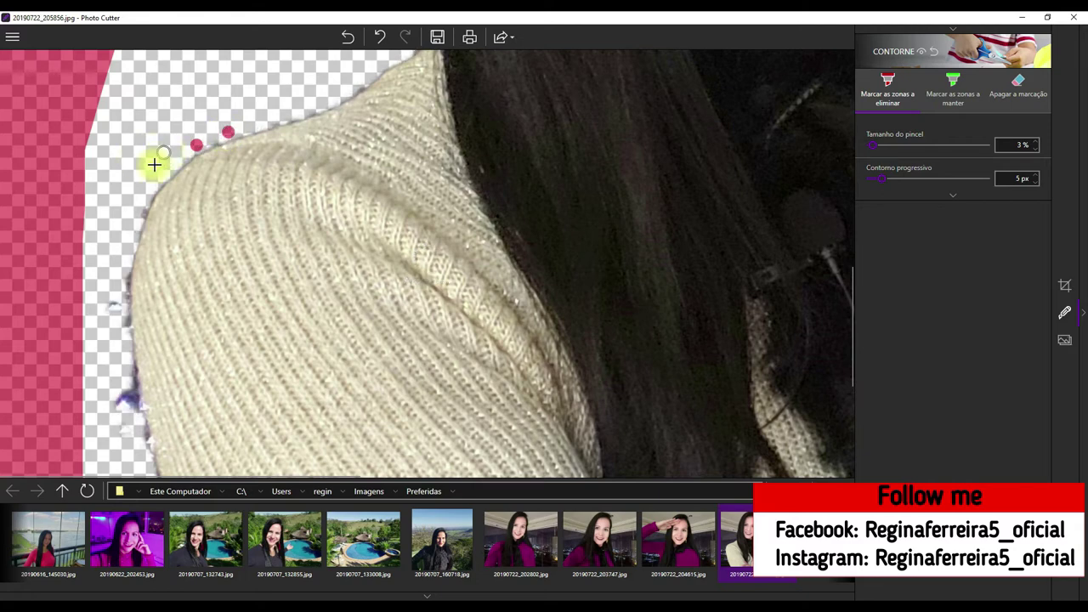
pyautogui.click(141, 210)
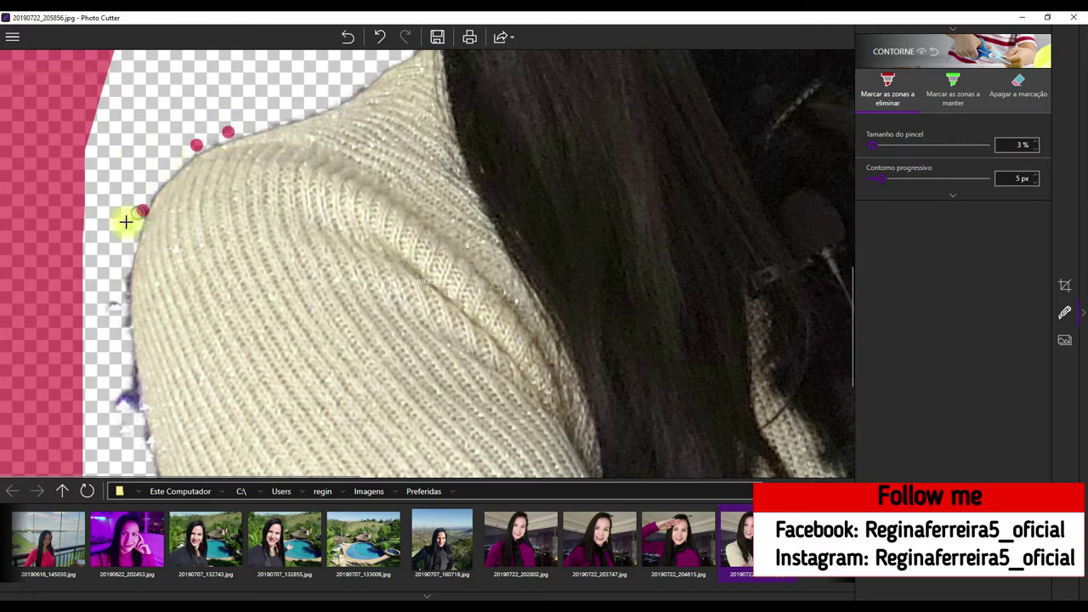
pyautogui.click(125, 279)
pyautogui.click(112, 305)
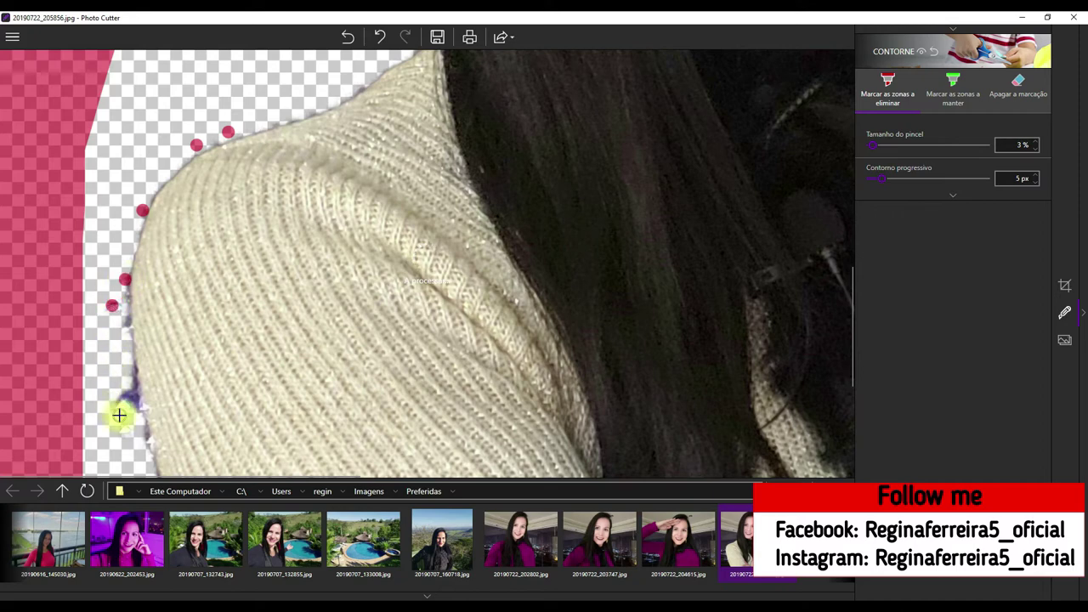
pyautogui.moveTo(122, 399)
pyautogui.mouseDown()
pyautogui.moveTo(127, 389)
pyautogui.moveTo(127, 412)
pyautogui.mouseUp()
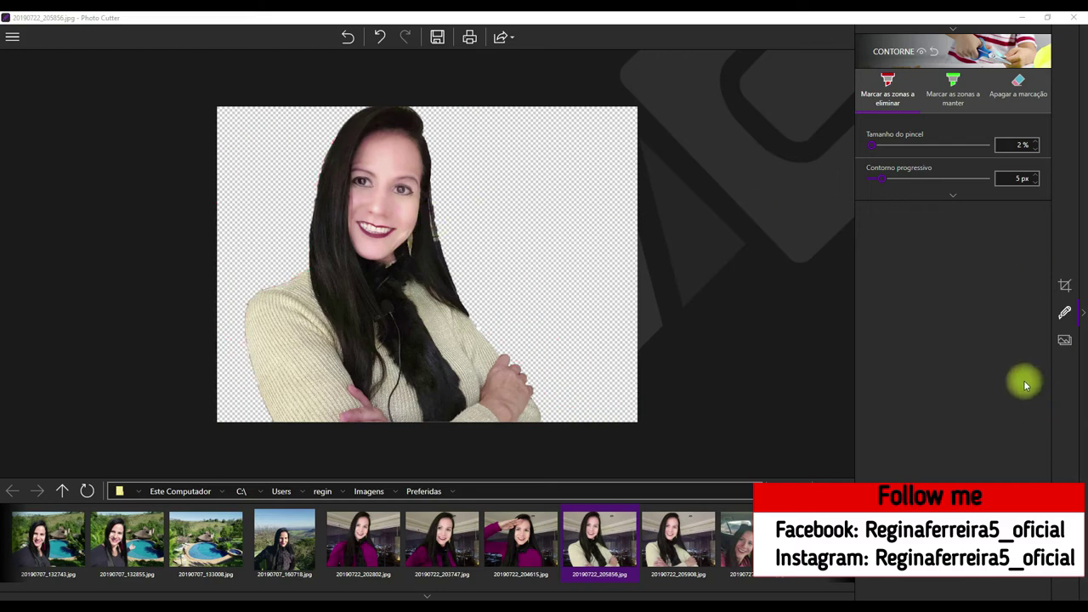
# Switch to photomontage mode and try yellow, dark red and light green background colours behind the cutout.
pyautogui.click(1064, 340)
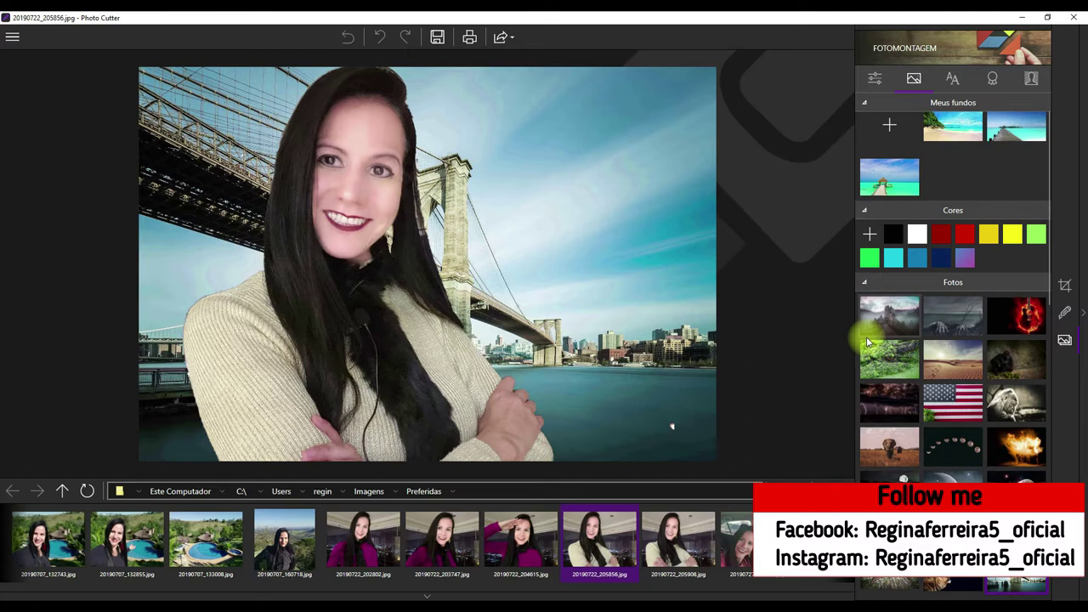
pyautogui.click(1016, 236)
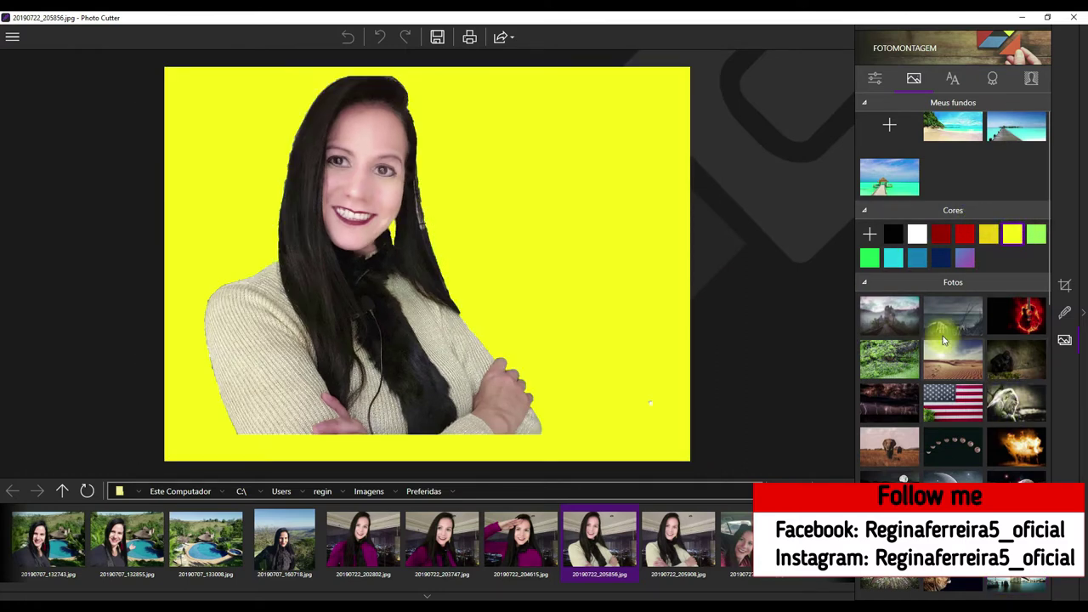
pyautogui.click(940, 238)
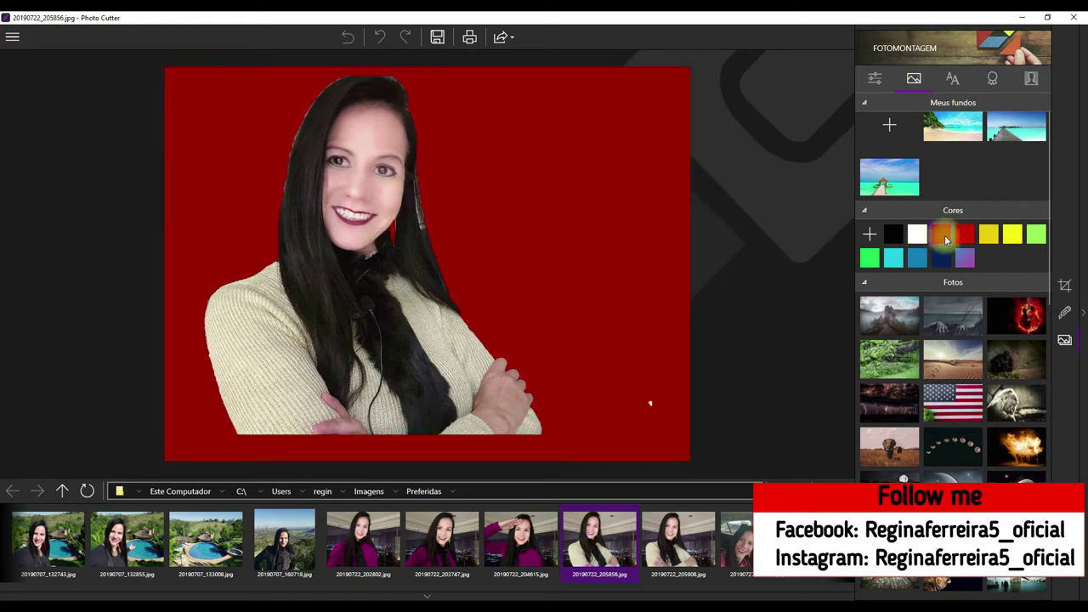
pyautogui.click(376, 332)
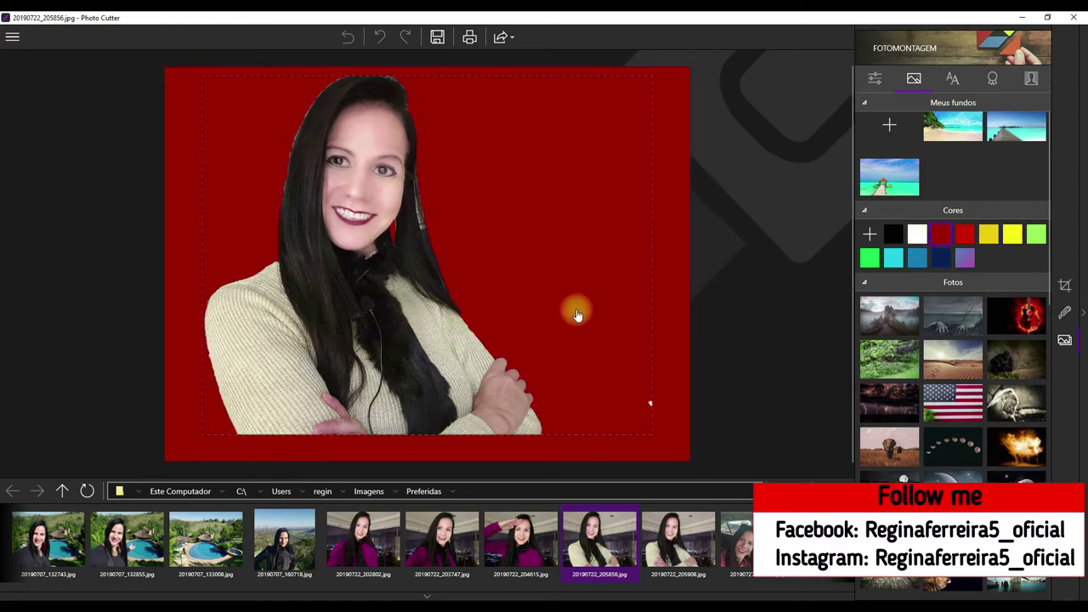
pyautogui.click(1012, 234)
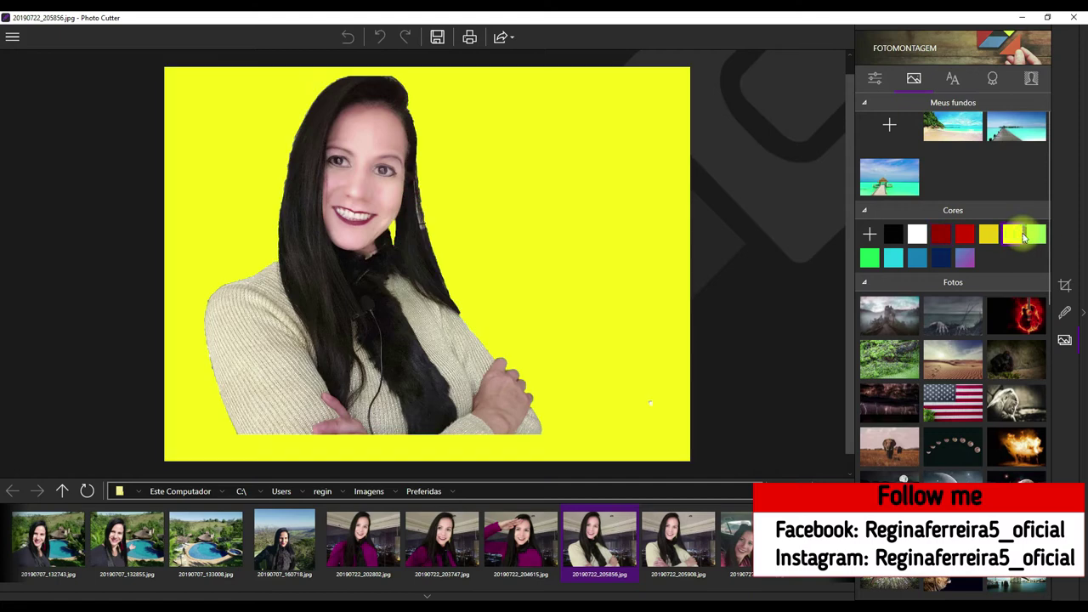
pyautogui.click(1037, 236)
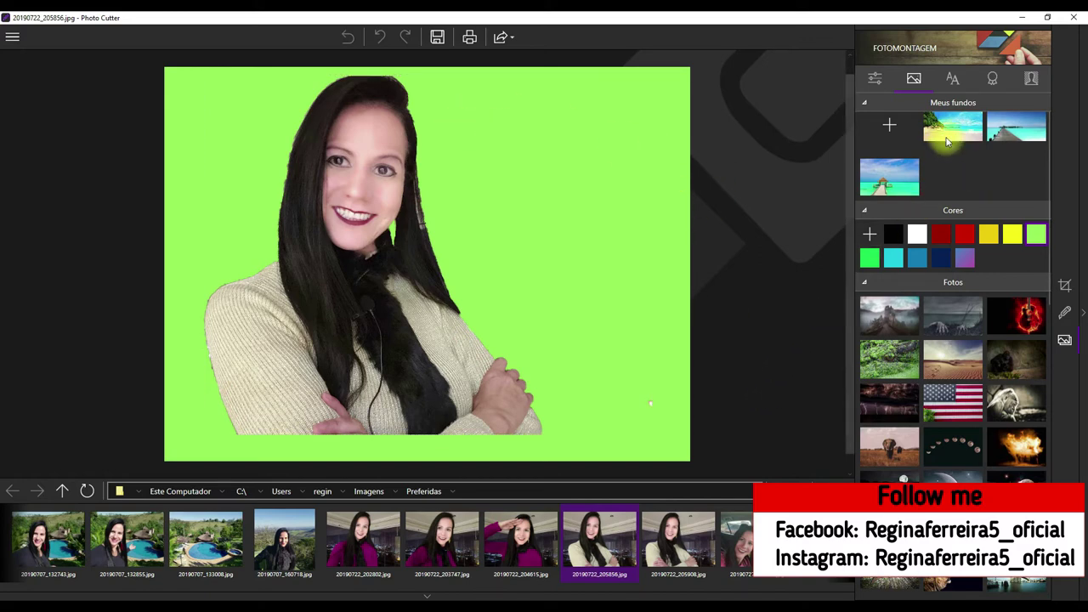
# Return to the outline editing of the transparent cutout and start saving the photo.
pyautogui.click(1031, 78)
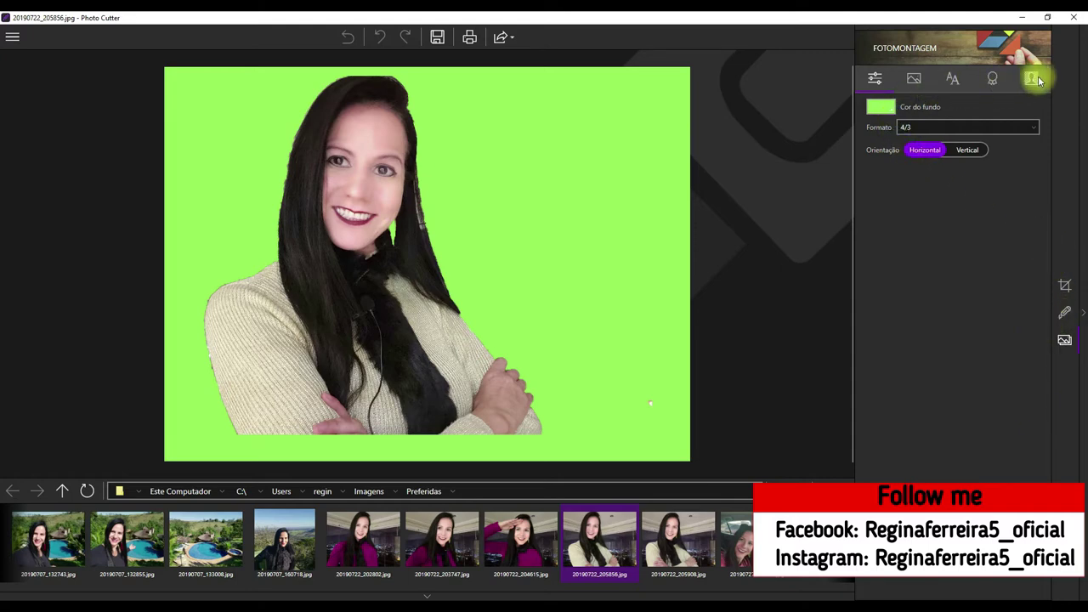
pyautogui.click(1067, 314)
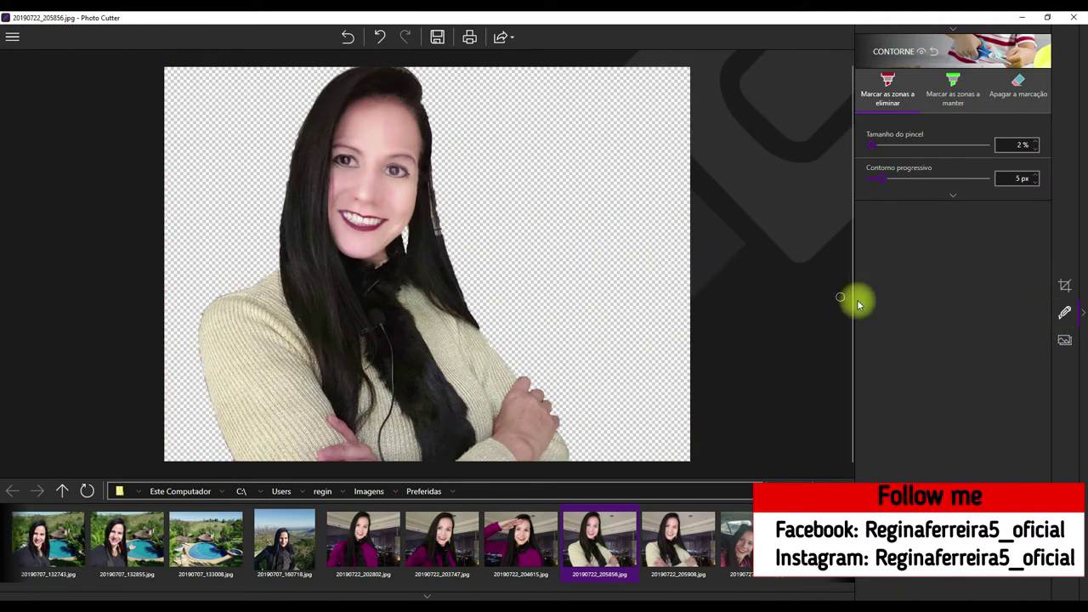
pyautogui.click(438, 38)
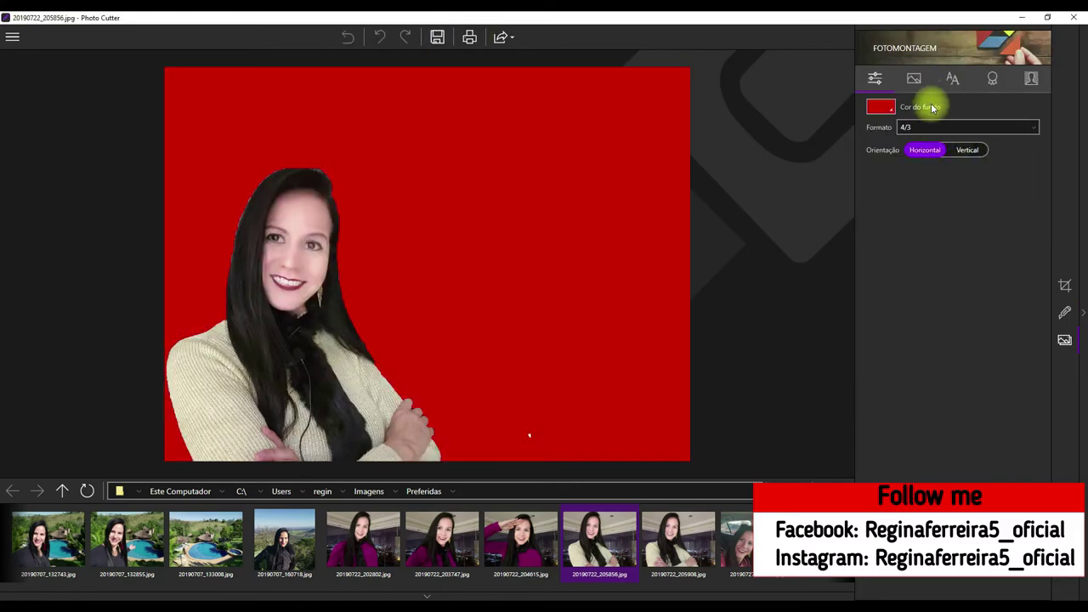
# Place a stone wall texture behind the cutout and save the montage as a JPG named 20190722_205856_InPixio 15.
pyautogui.click(914, 79)
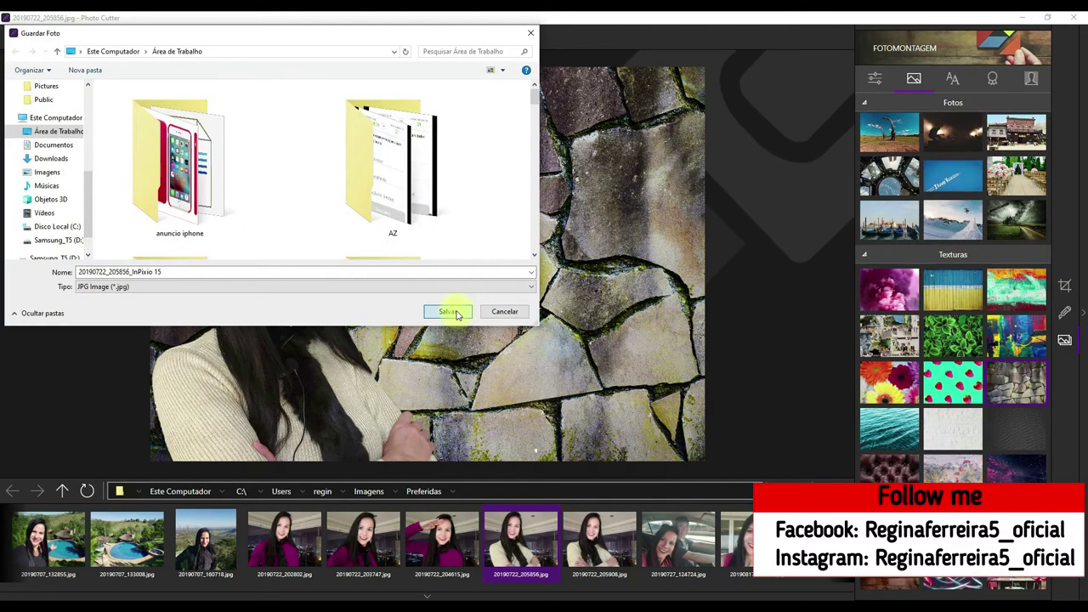
pyautogui.click(452, 312)
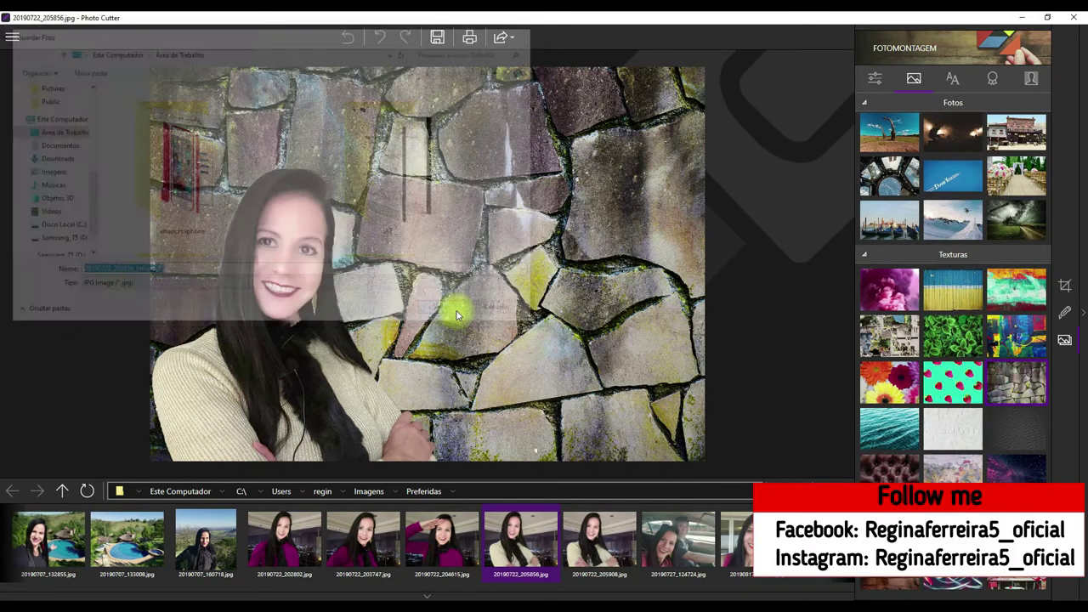
pyautogui.hotkey('ctrl', 's')
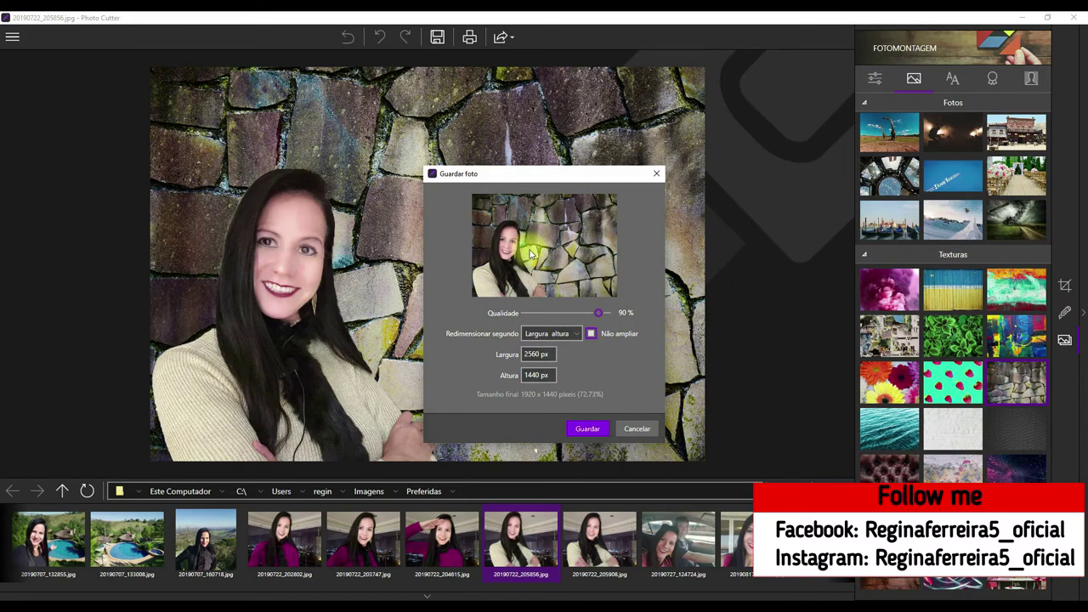
pyautogui.click(586, 428)
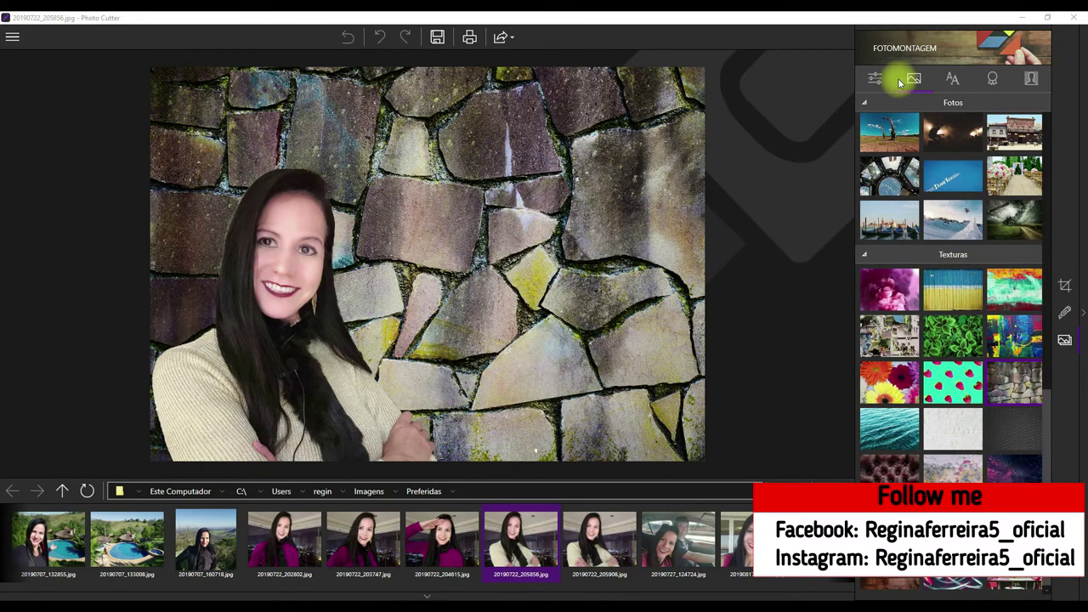
# Close the photo cutout editor and the inPixio Photo Studio launcher.
pyautogui.click(953, 79)
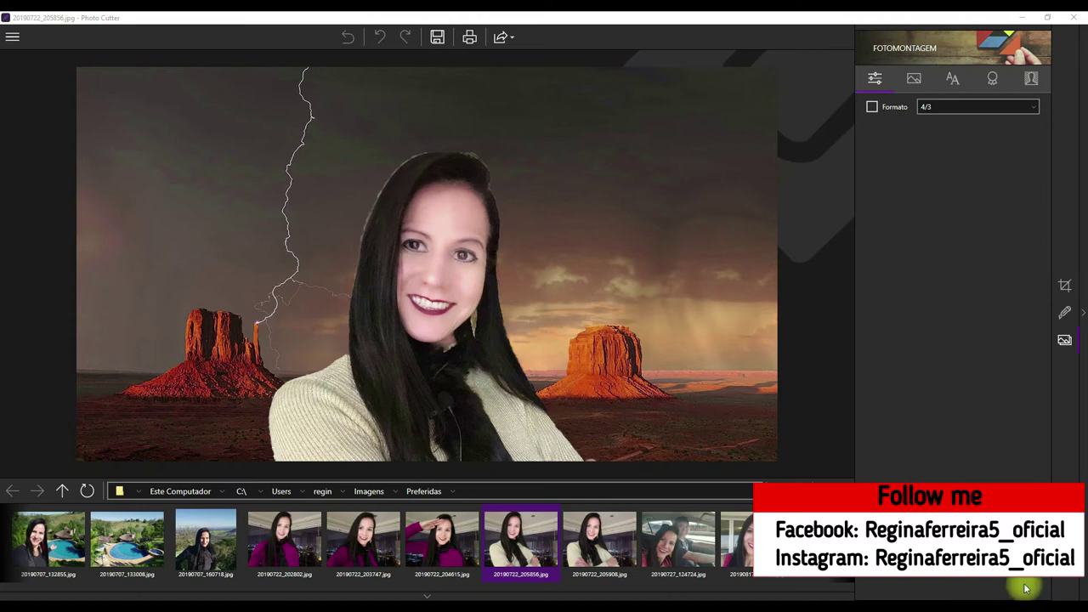
pyautogui.click(1076, 17)
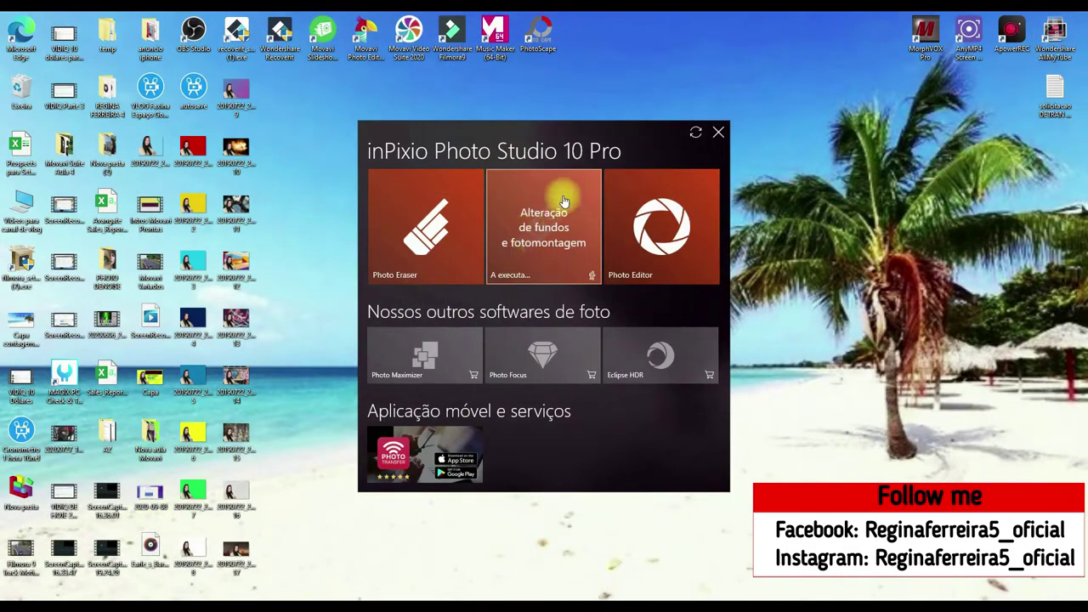
pyautogui.click(718, 133)
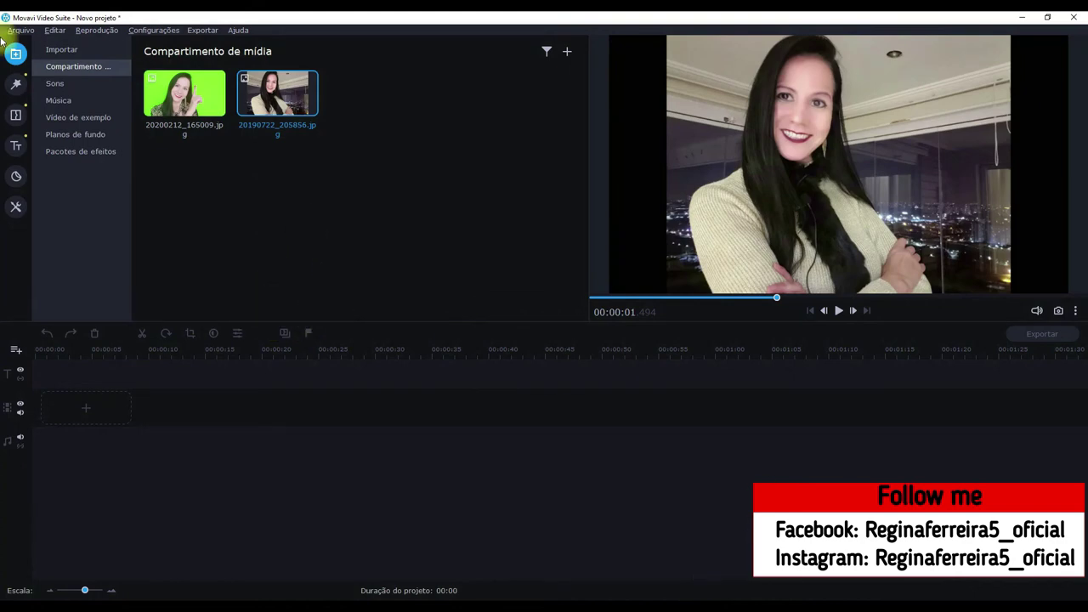
# Switch to Movavi Video Suite and import the transparent cutout 20190722_205856_InPixio from the desktop folder.
pyautogui.click(61, 53)
pyautogui.click(359, 159)
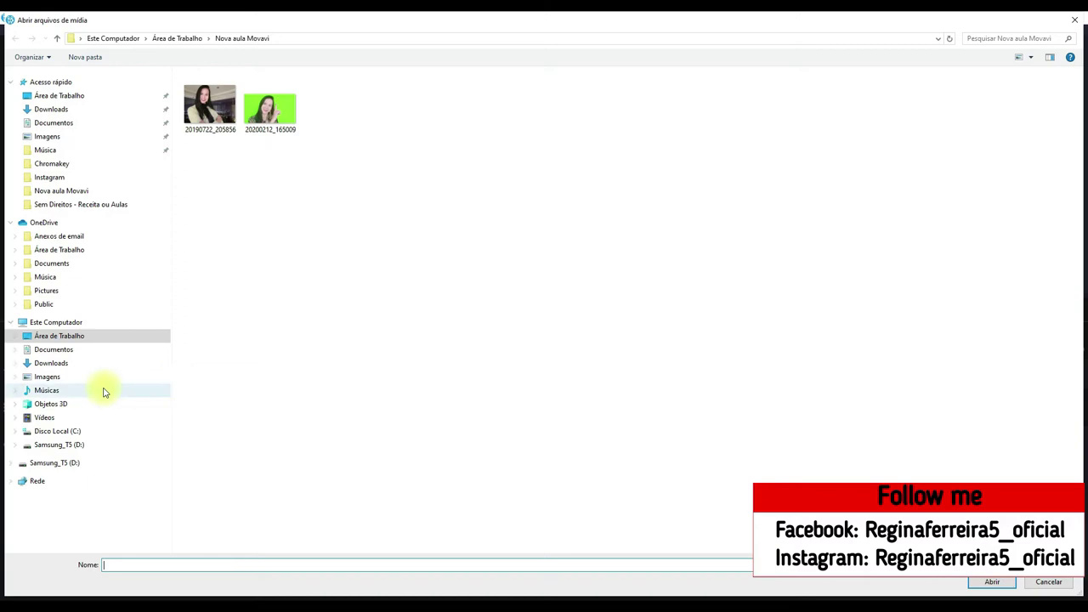
pyautogui.click(59, 337)
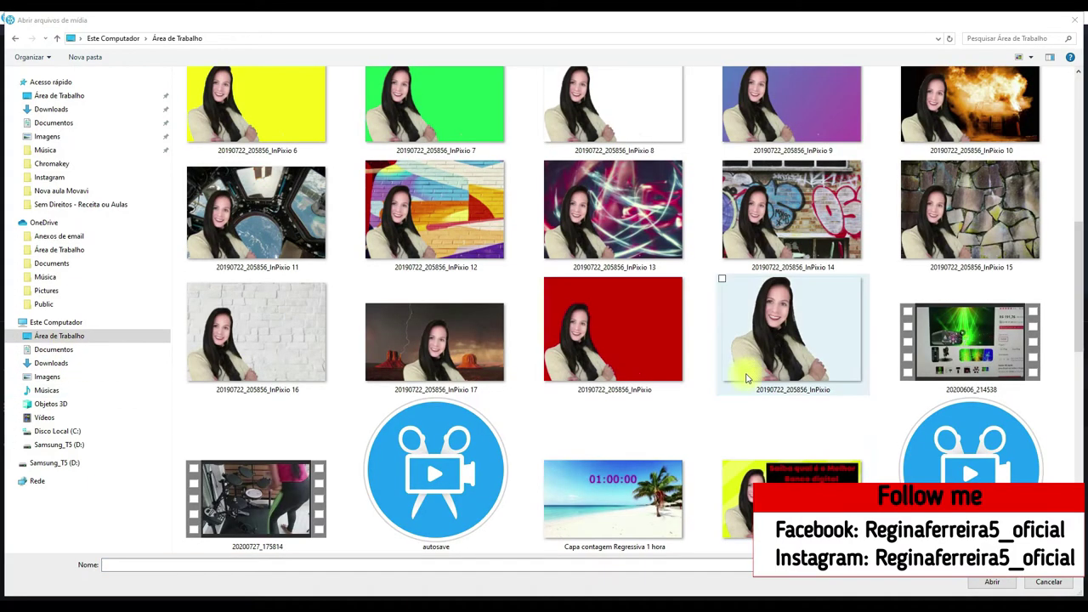
pyautogui.doubleClick(790, 336)
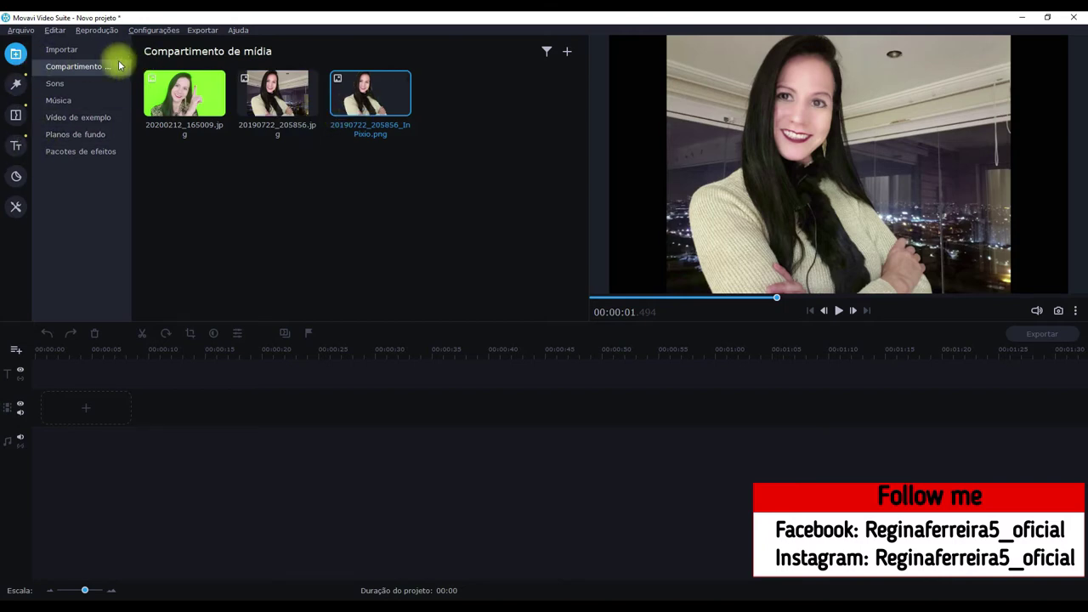
# Browse the built-in background collection and preview the Espaço and Pôr do sol backgrounds.
pyautogui.click(58, 52)
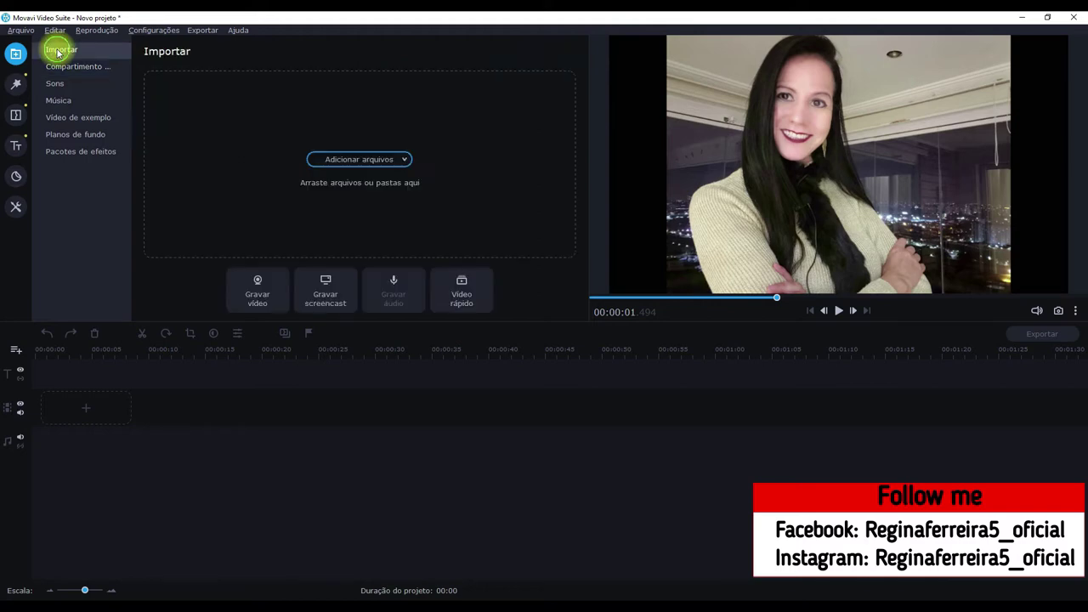
pyautogui.click(77, 134)
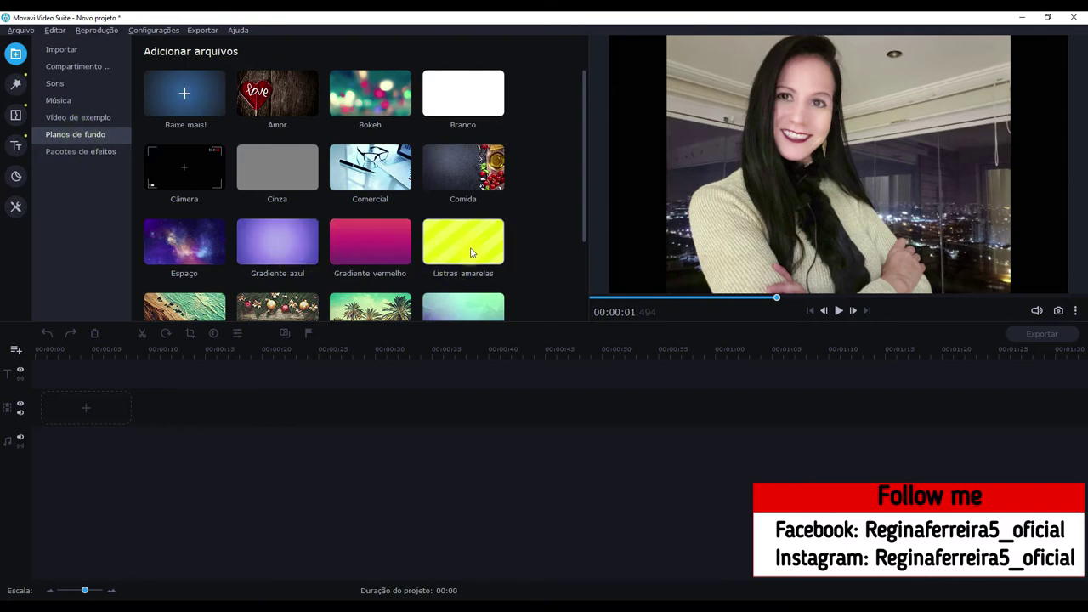
pyautogui.scroll(-3, 472, 252)
pyautogui.scroll(2, 459, 255)
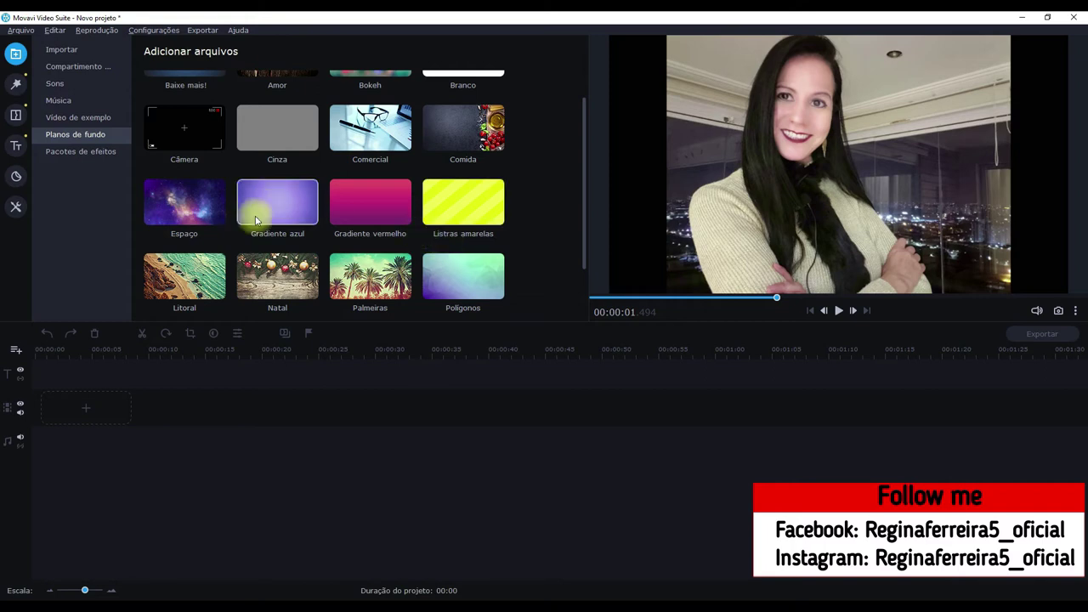
pyautogui.click(217, 211)
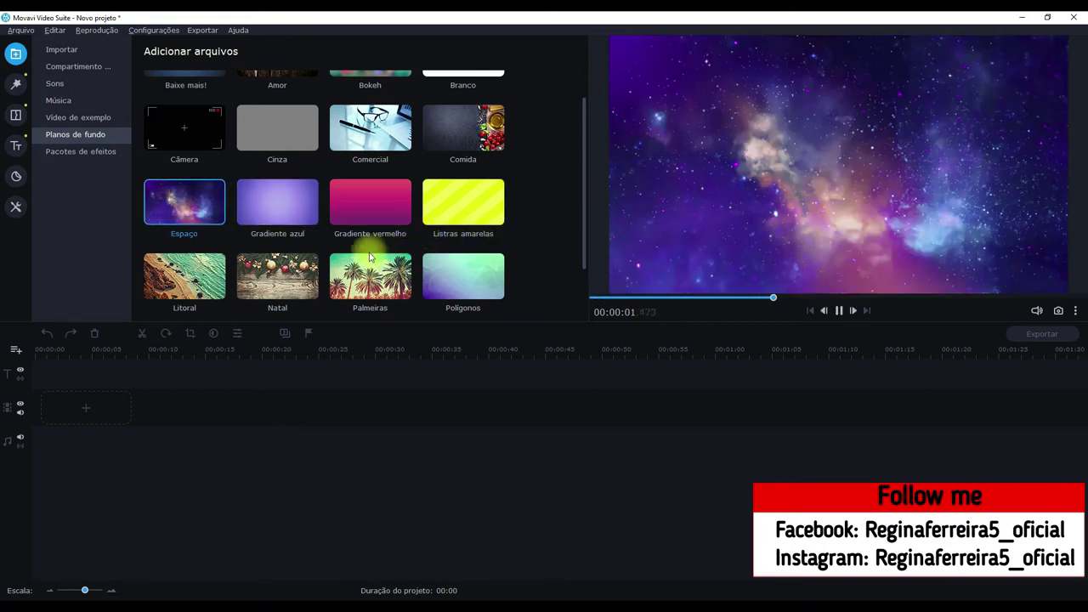
pyautogui.scroll(-1, 354, 215)
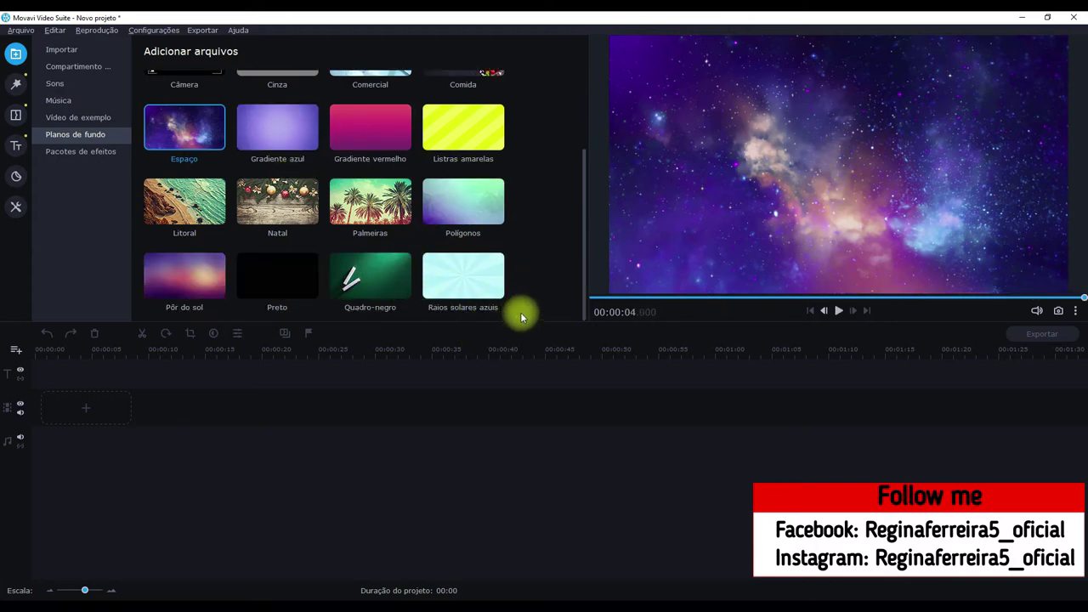
pyautogui.click(204, 279)
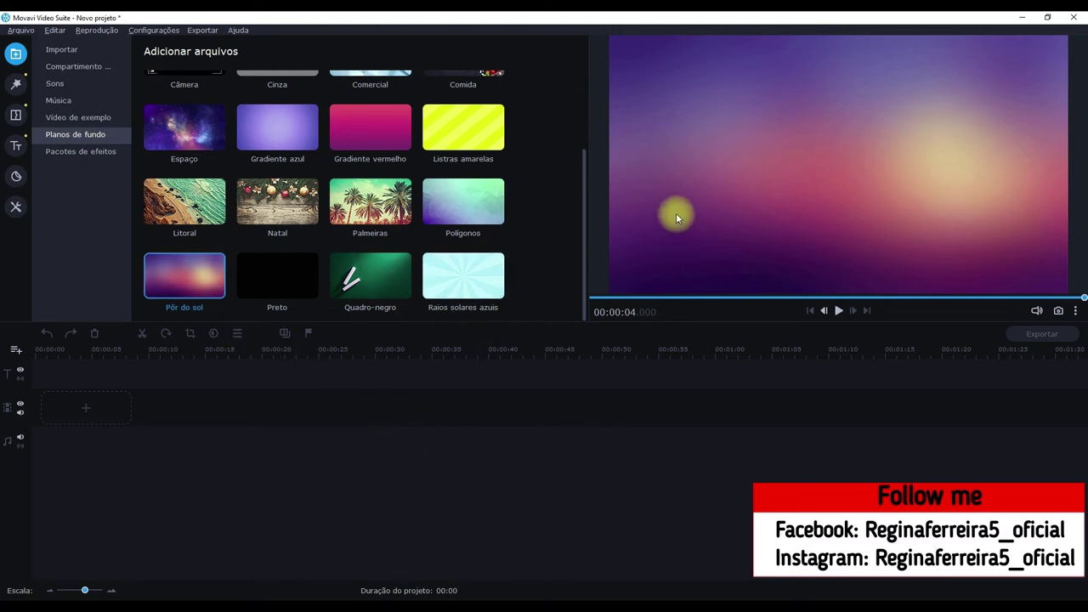
# Preview the Branco, Cinza, Comercial, Gradiente vermelho, Listras amarelas and Gradiente azul backgrounds.
pyautogui.scroll(2, 374, 217)
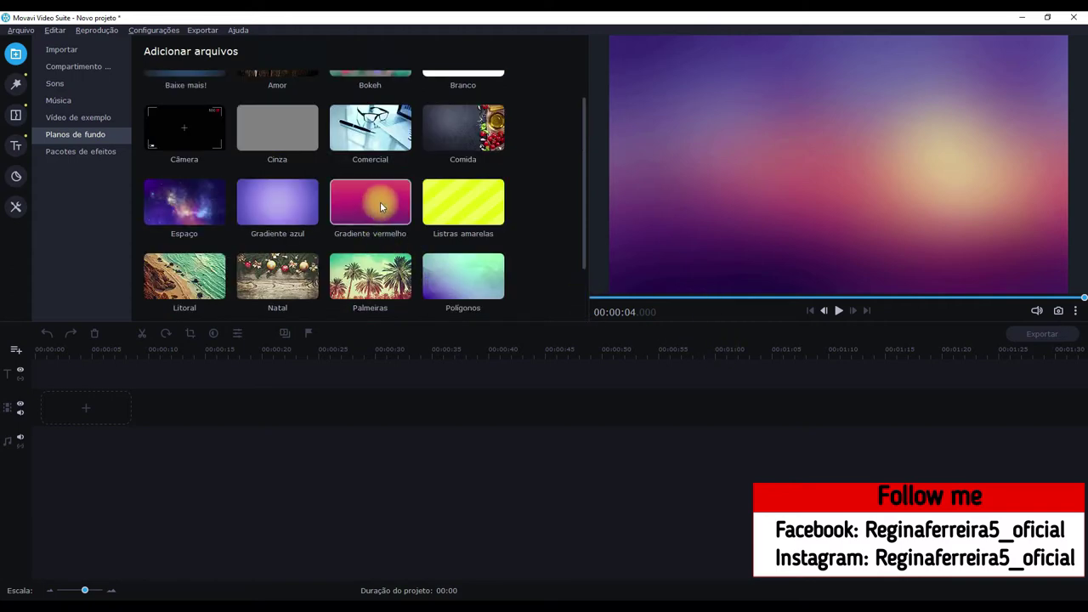
pyautogui.scroll(1, 409, 241)
pyautogui.click(453, 98)
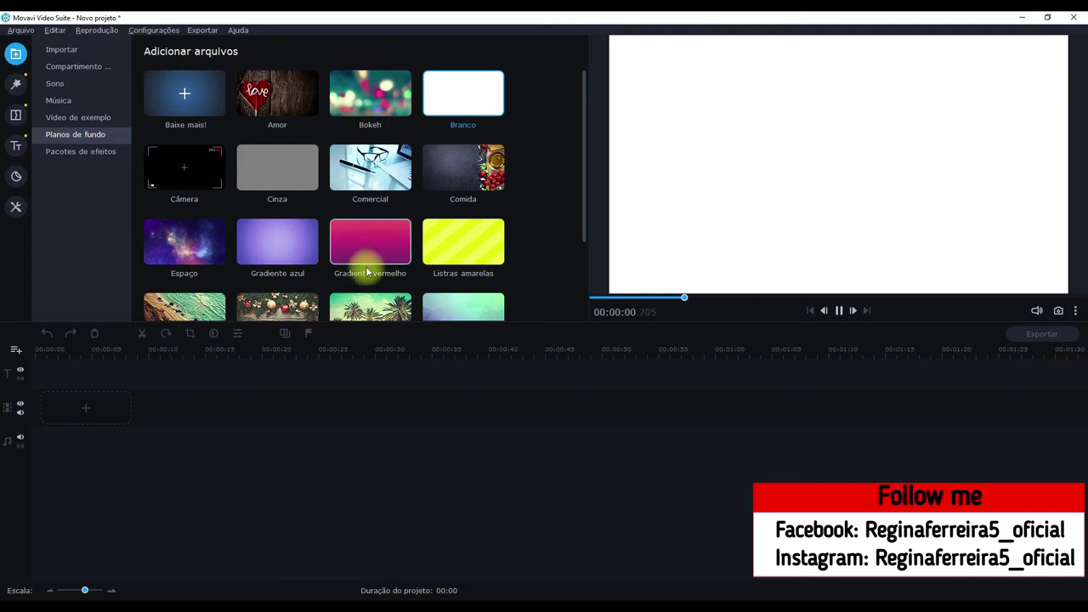
pyautogui.click(301, 181)
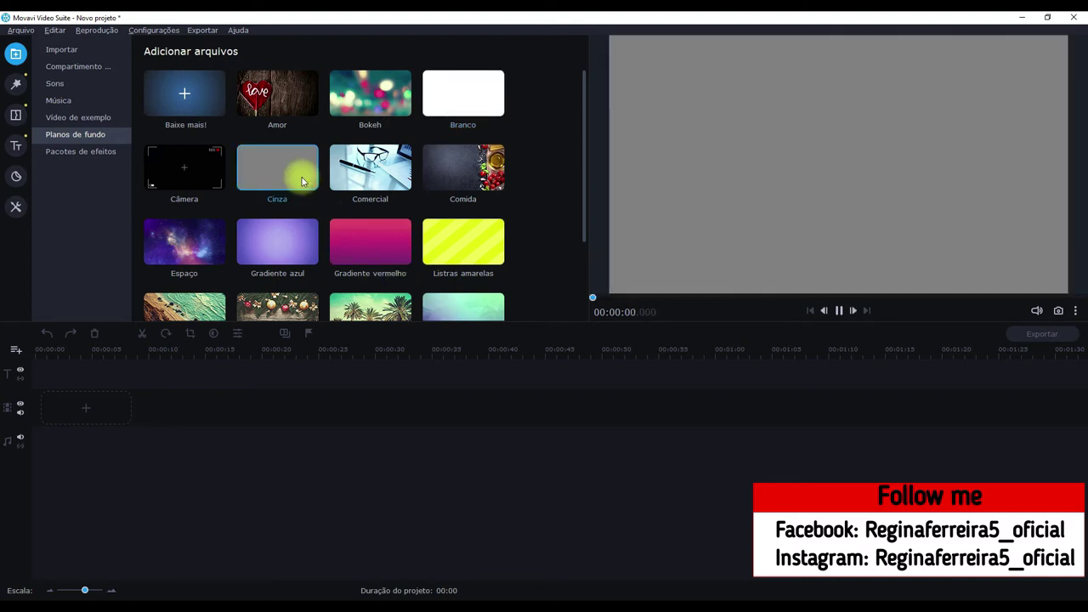
pyautogui.click(367, 170)
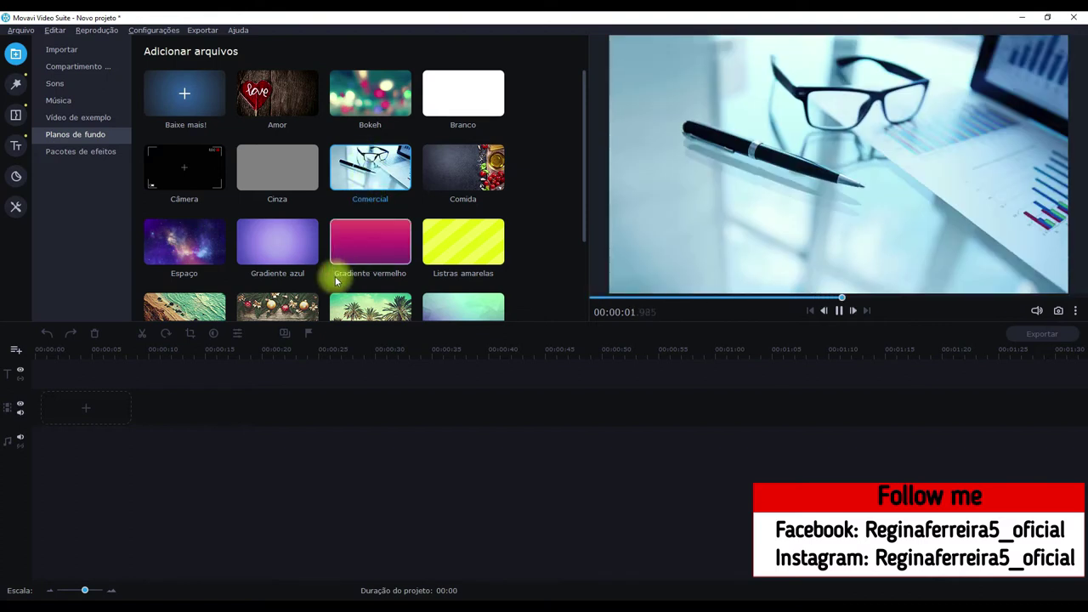
pyautogui.scroll(-1, 390, 214)
pyautogui.click(387, 210)
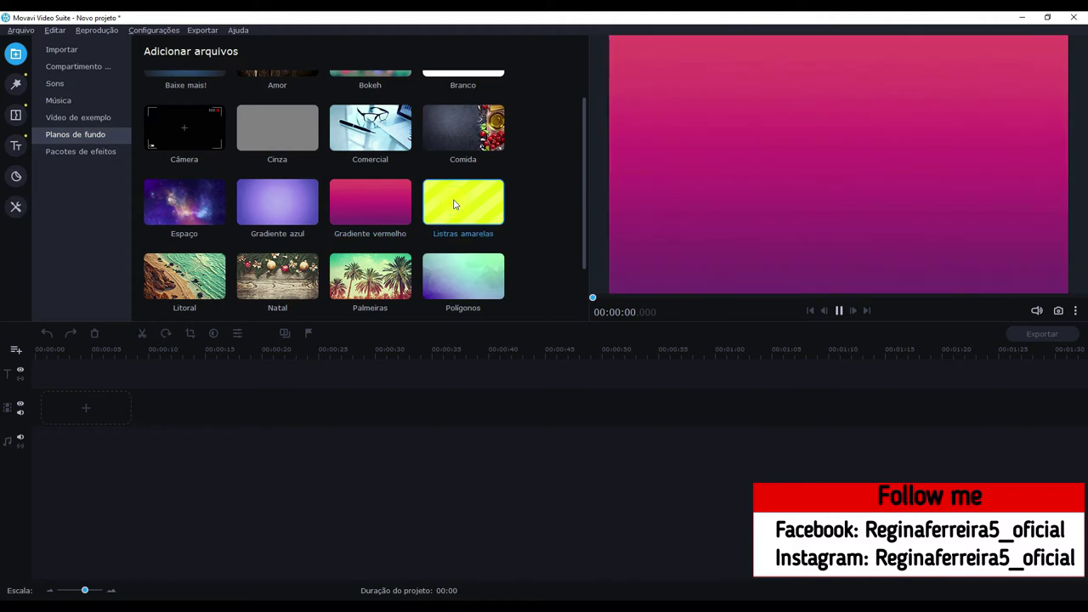
pyautogui.click(454, 204)
pyautogui.click(375, 199)
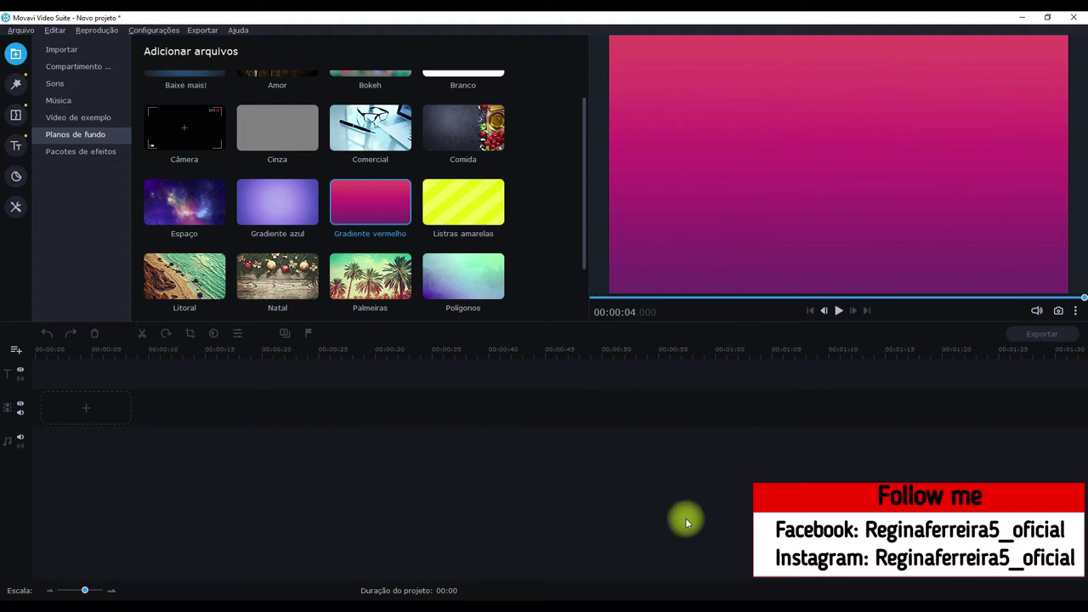
pyautogui.click(275, 210)
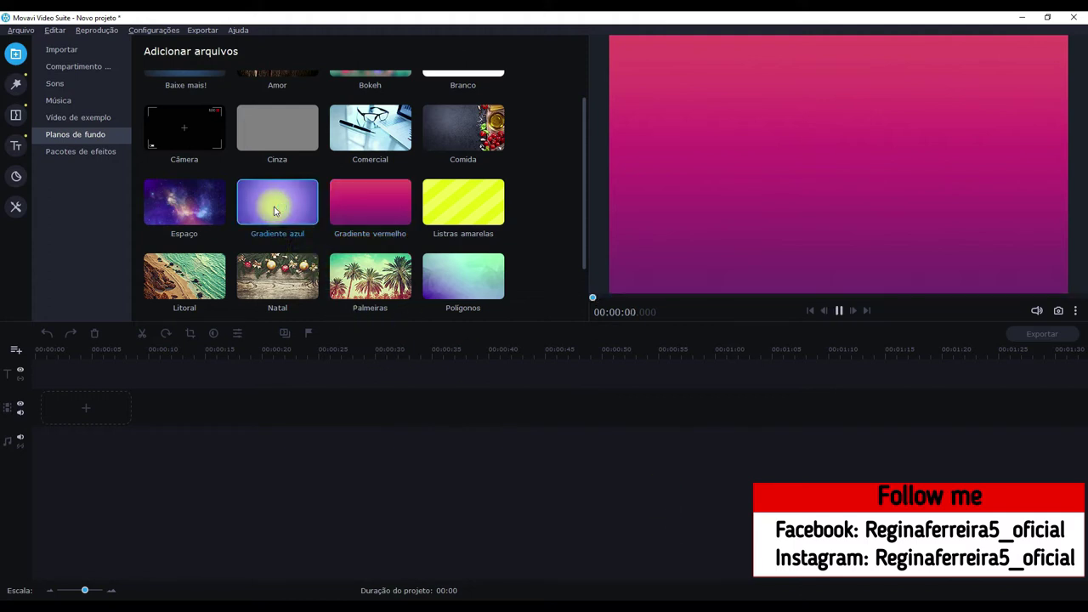
# Place the Listras amarelas background on the video track, about 15 seconds long, and add the 20190722_205856_InPixio.png cutout right after it.
pyautogui.click(457, 217)
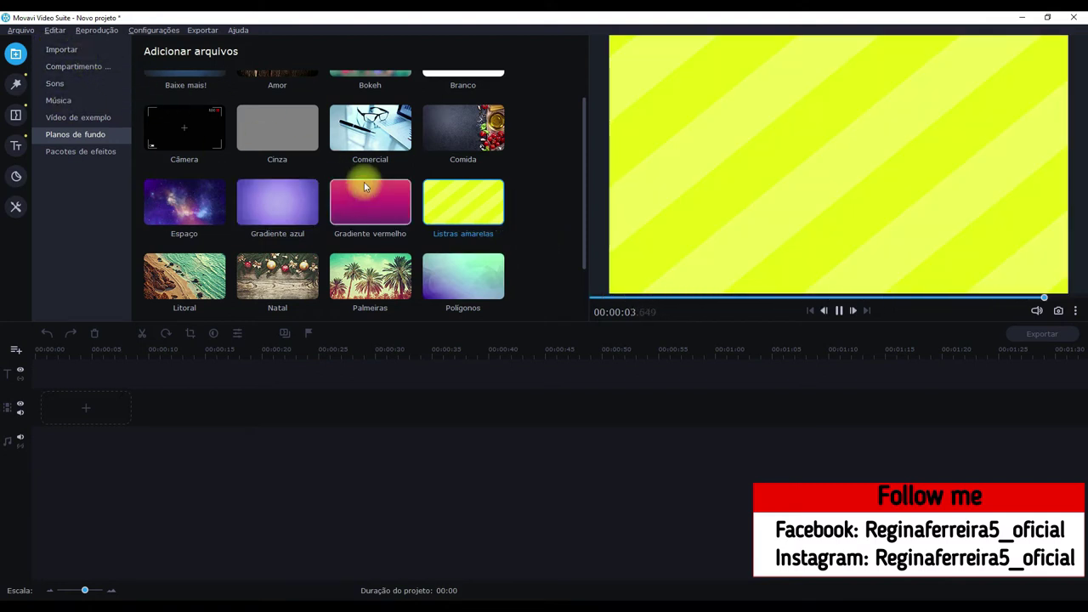
pyautogui.moveTo(456, 206); pyautogui.dragTo(30, 422)
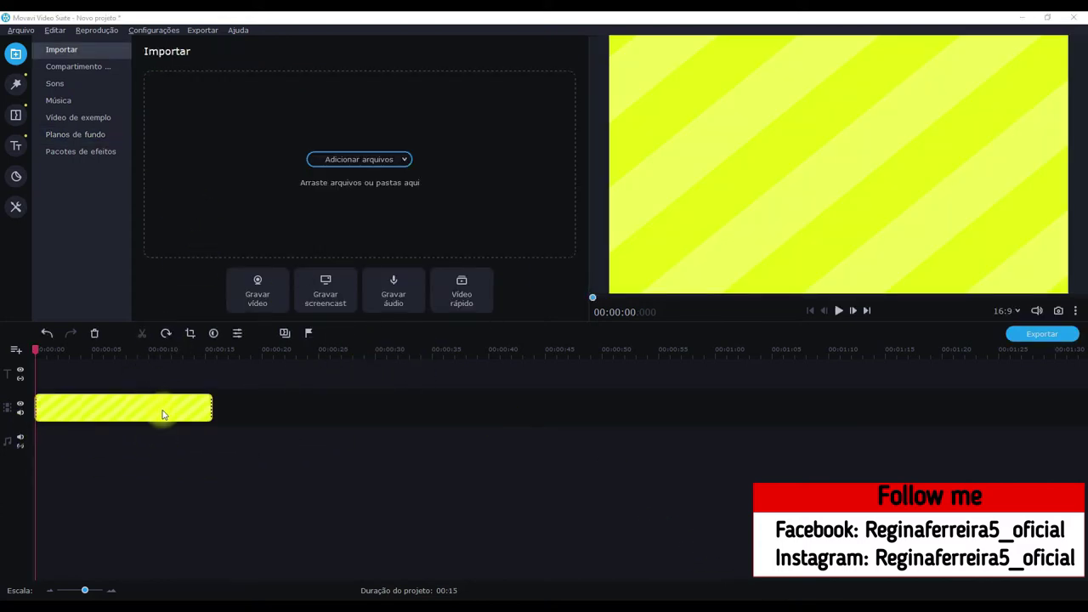
pyautogui.click(75, 68)
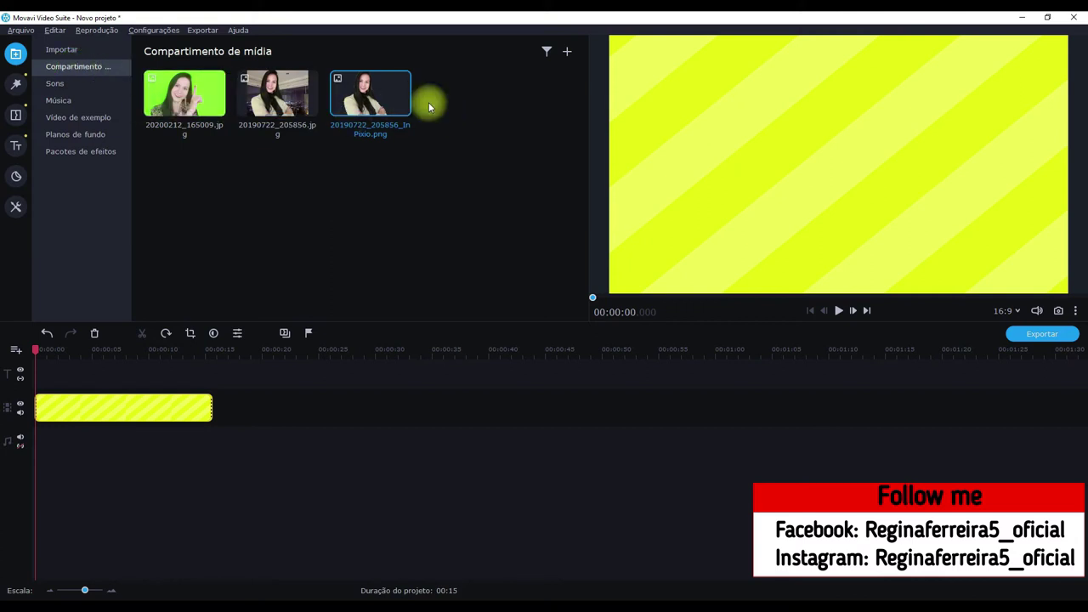
pyautogui.moveTo(380, 98); pyautogui.dragTo(225, 417)
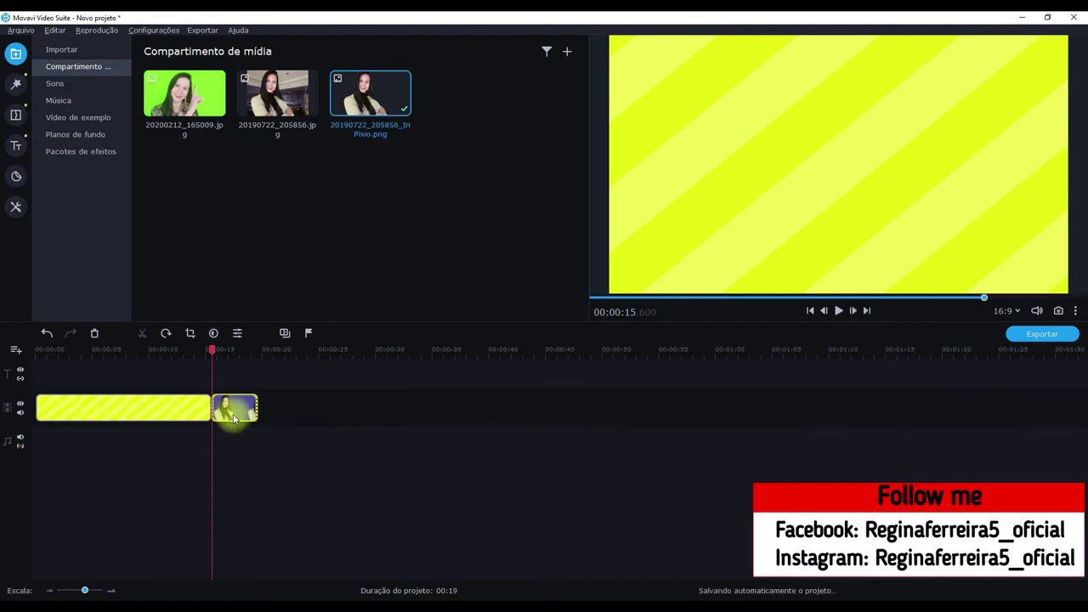
pyautogui.click(236, 416)
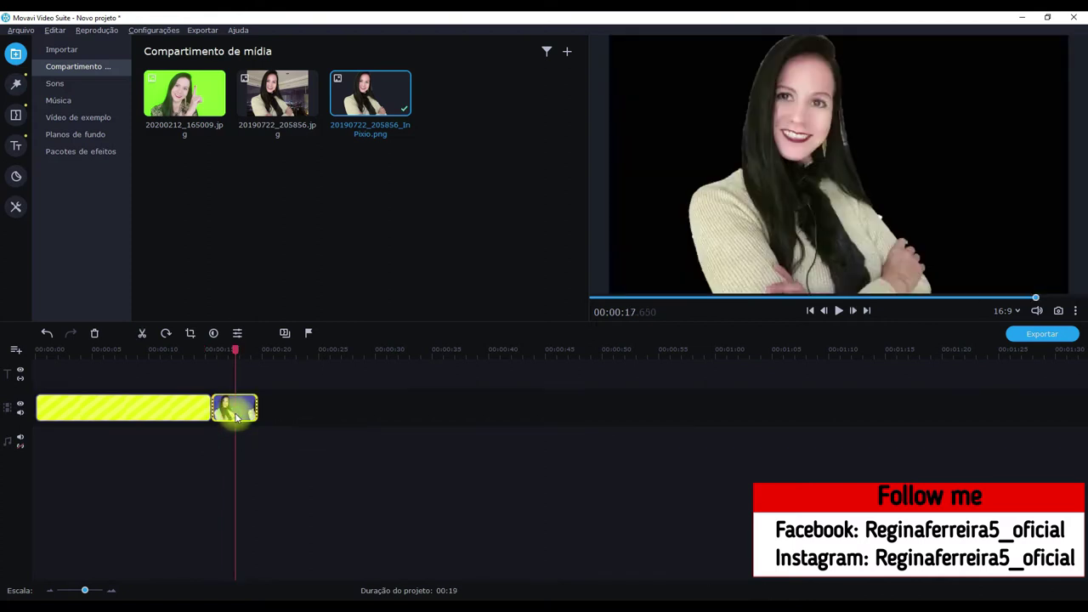
# Move the cutout clip onto an overlay track above the yellow striped background and stretch it to the background's full length.
pyautogui.moveTo(223, 393); pyautogui.dragTo(209, 409)
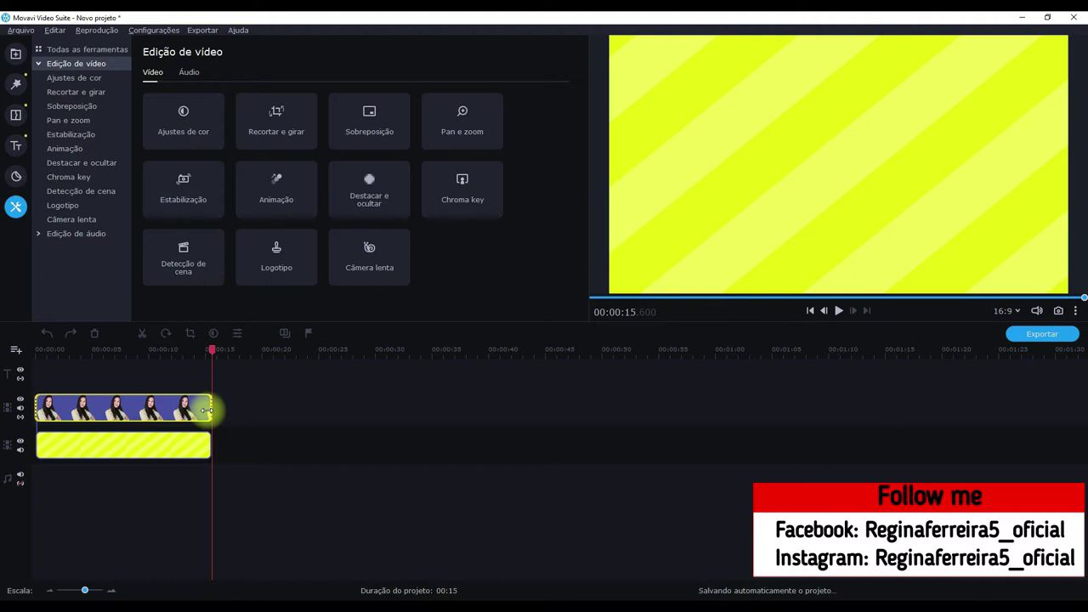
pyautogui.click(208, 412)
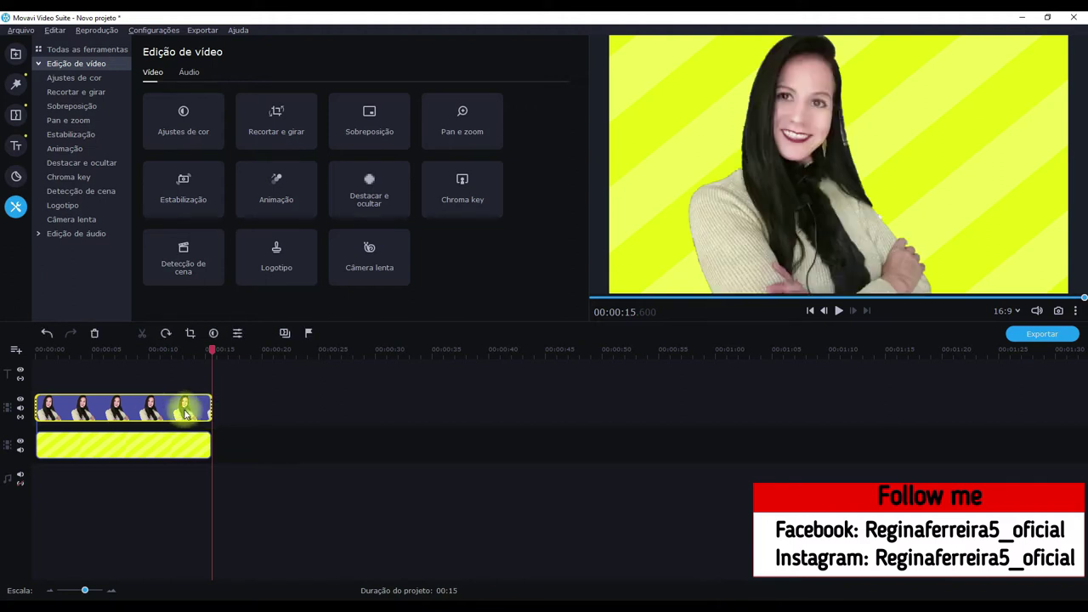
pyautogui.moveTo(213, 407)
pyautogui.mouseDown()
pyautogui.moveTo(379, 390)
pyautogui.moveTo(206, 414)
pyautogui.mouseUp()
pyautogui.click(134, 413)
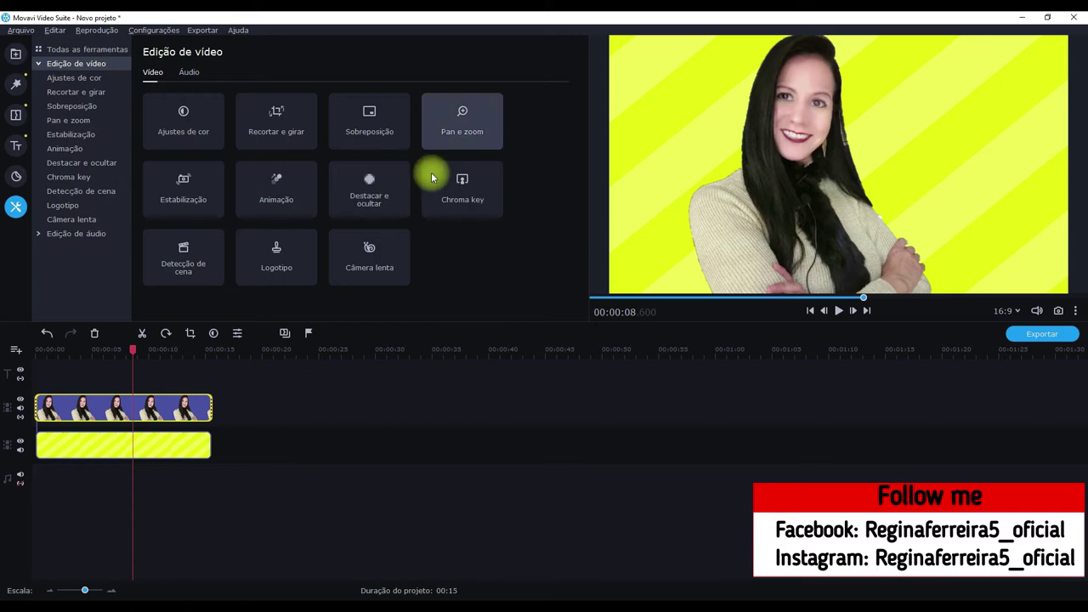
# Apply the Picture-in-picture overlay to the cutout clip and move the woman to the middle of the frame.
pyautogui.click(120, 414)
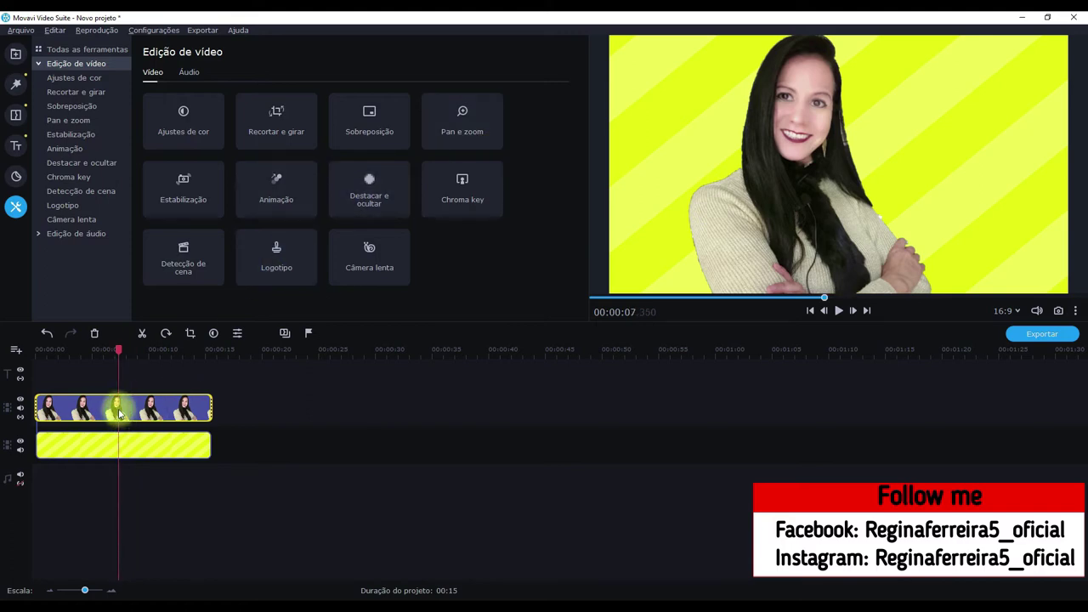
pyautogui.click(75, 107)
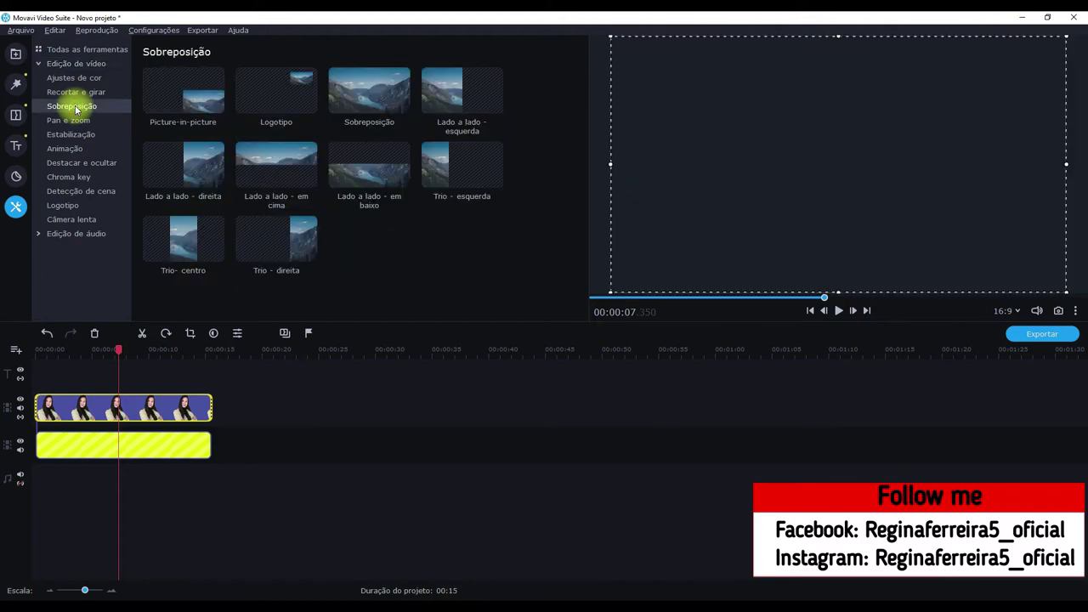
pyautogui.click(196, 109)
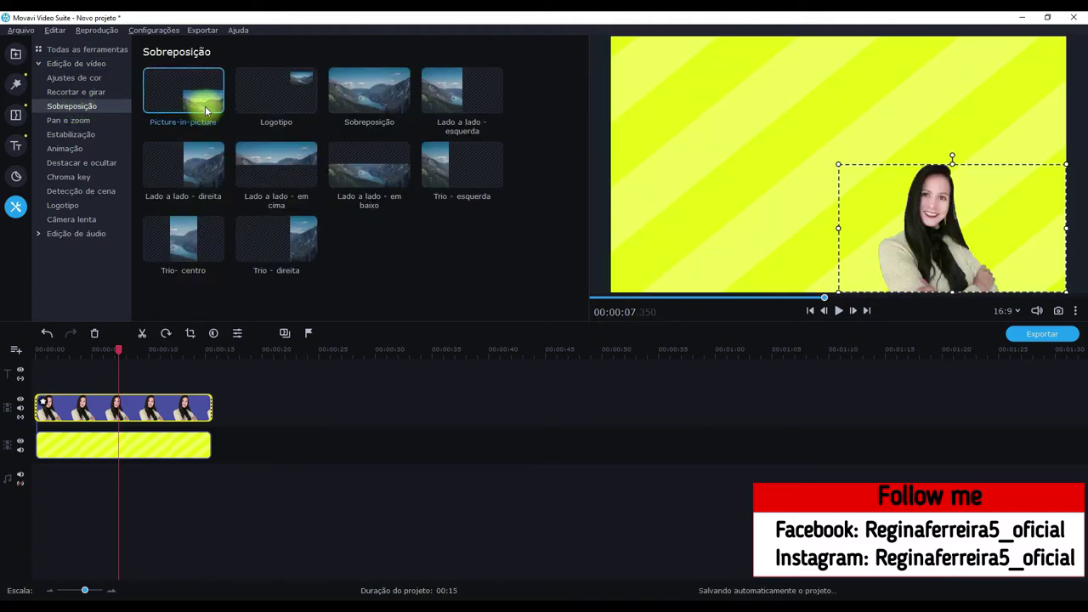
pyautogui.moveTo(951, 232); pyautogui.dragTo(858, 159)
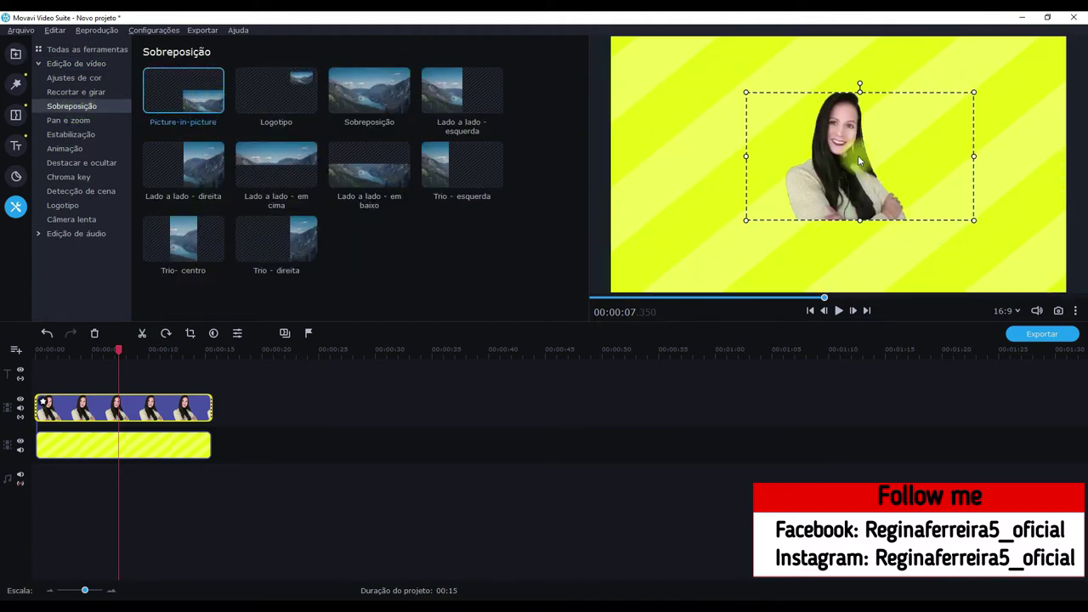
# Enlarge the woman's cutout to most of the frame height and place her against the lower left of the yellow striped background.
pyautogui.moveTo(773, 190); pyautogui.dragTo(734, 247)
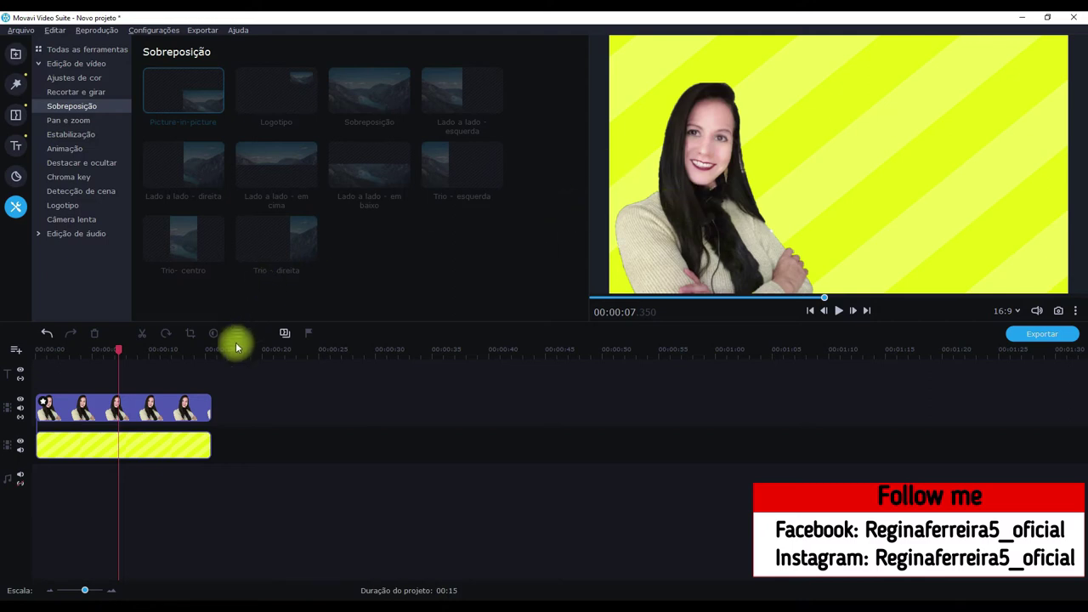
pyautogui.click(117, 412)
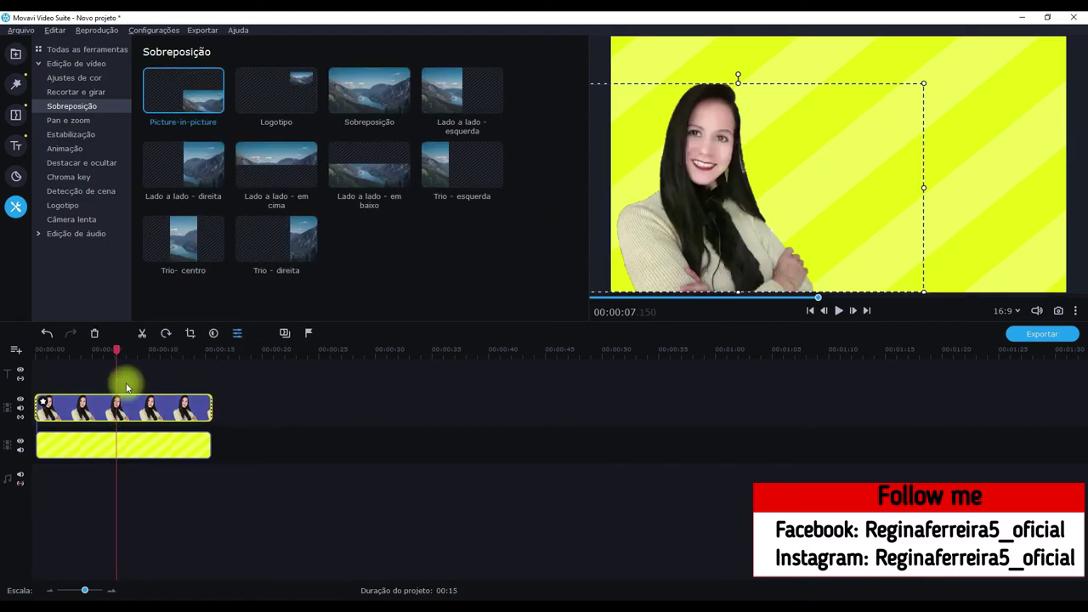
pyautogui.moveTo(708, 136)
pyautogui.mouseDown()
pyautogui.moveTo(706, 87)
pyautogui.moveTo(706, 146)
pyautogui.mouseUp()
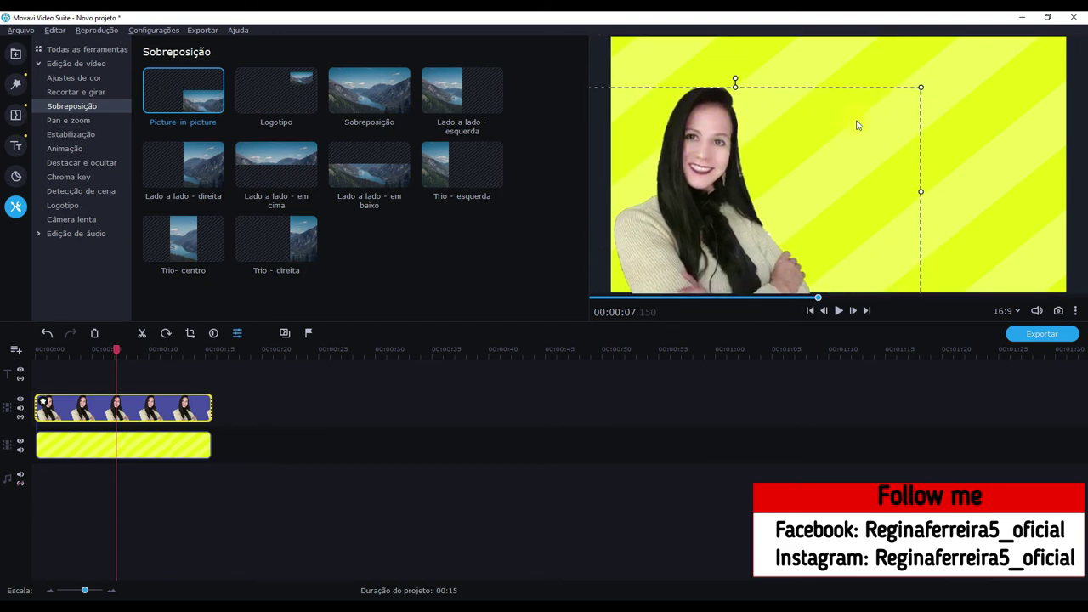
pyautogui.moveTo(918, 88); pyautogui.dragTo(909, 95)
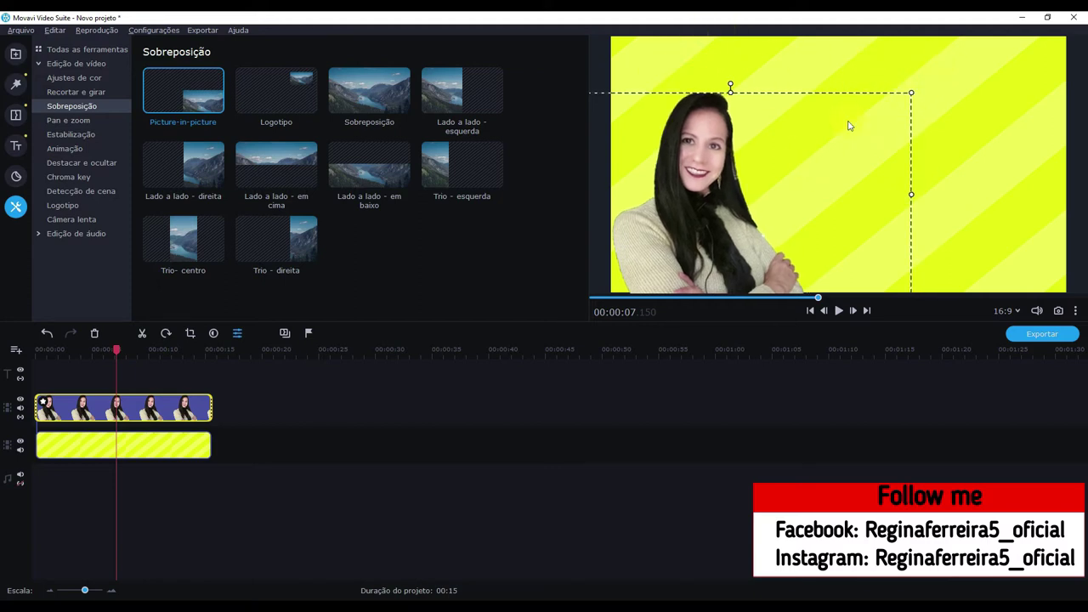
pyautogui.click(692, 235)
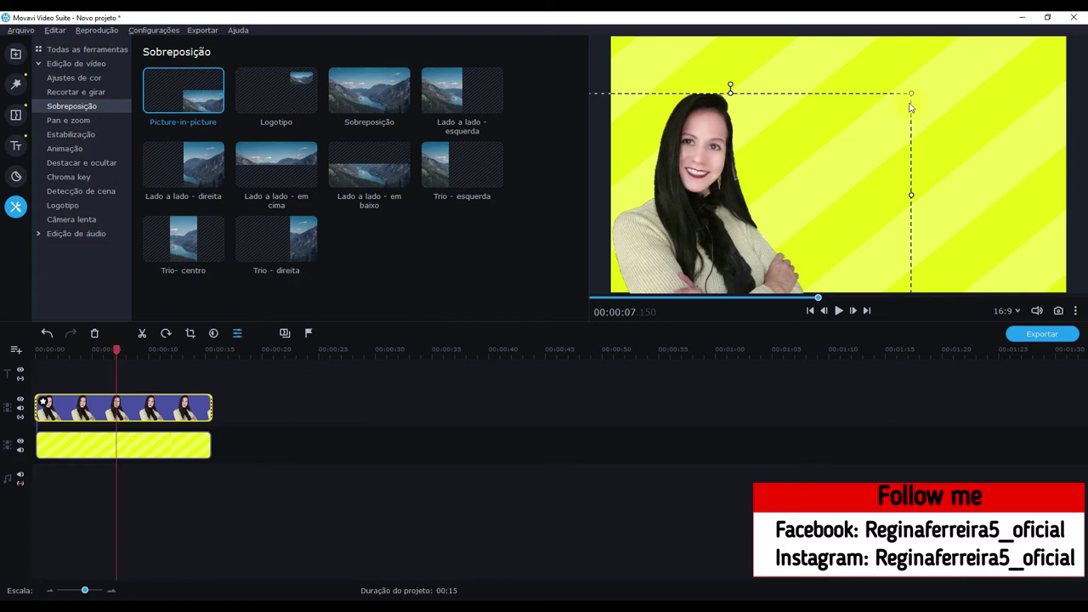
pyautogui.moveTo(911, 93); pyautogui.dragTo(927, 87)
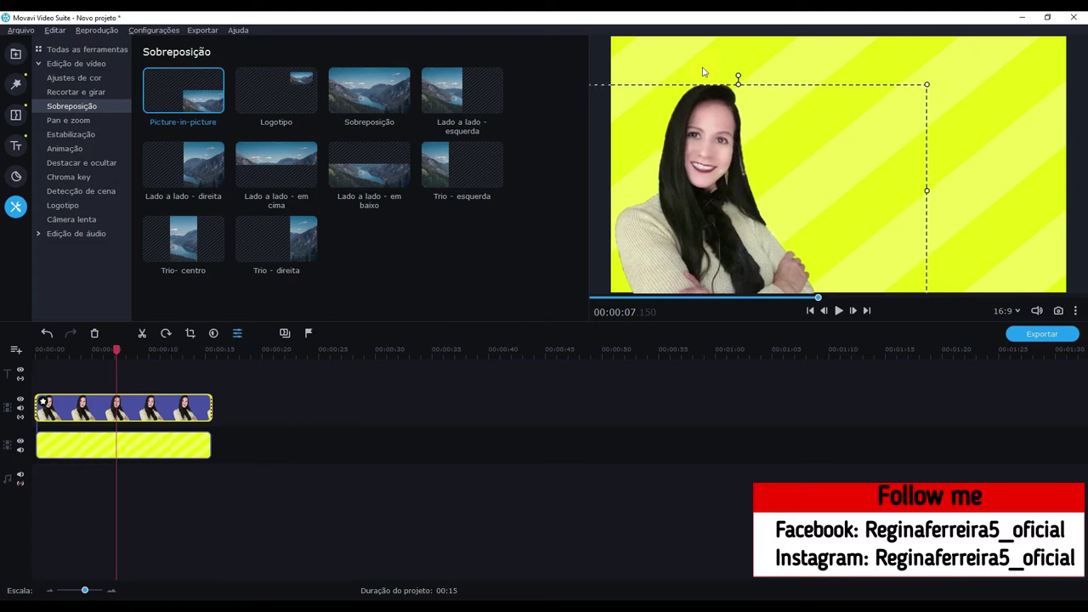
pyautogui.moveTo(927, 85); pyautogui.dragTo(925, 85)
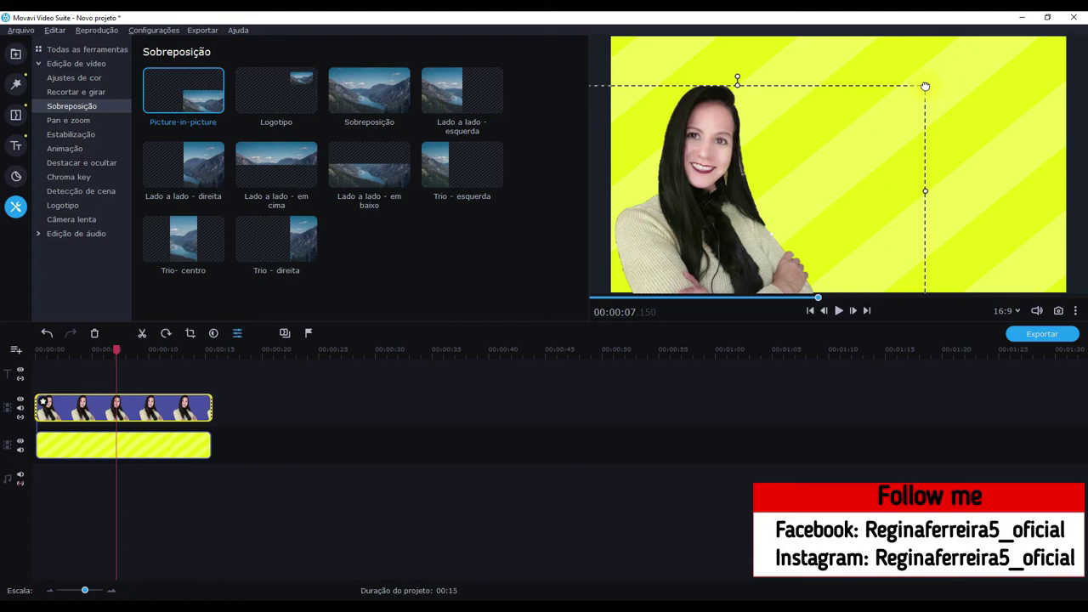
pyautogui.click(704, 217)
# Add an uppercase title style at the start of the title track and extend it to the background's full length.
pyautogui.click(16, 144)
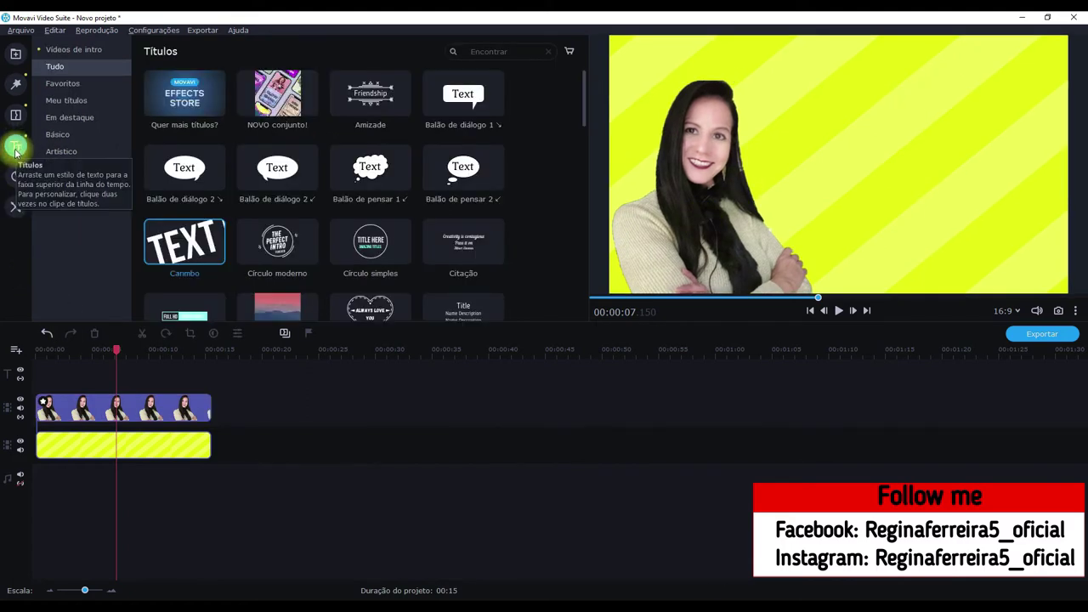
pyautogui.scroll(-3, 401, 266)
pyautogui.scroll(-10, 401, 266)
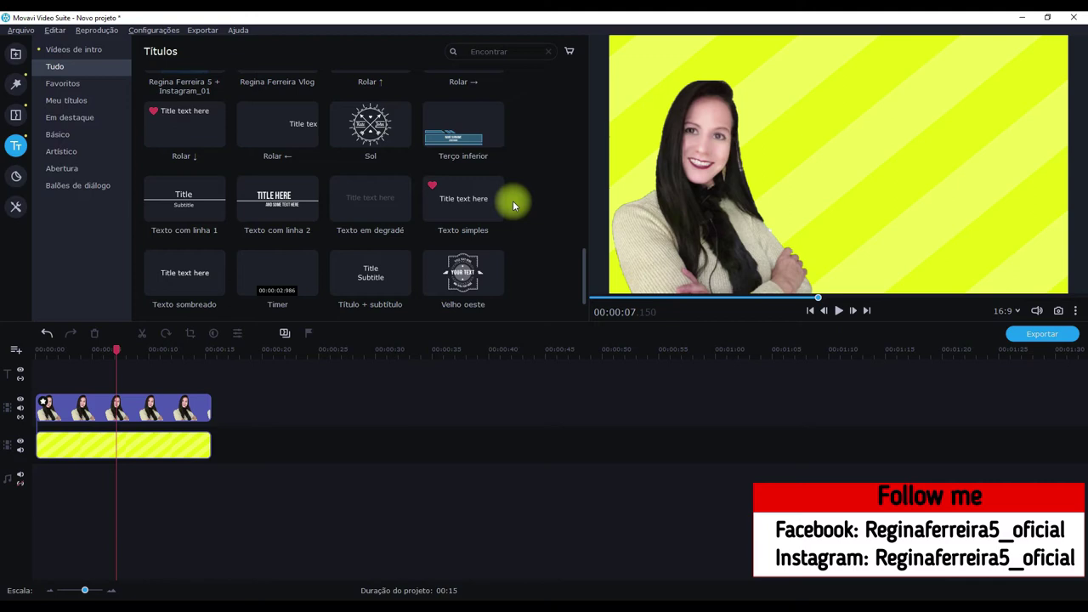
pyautogui.scroll(-1, 510, 208)
pyautogui.scroll(1, 317, 294)
pyautogui.scroll(10, 317, 294)
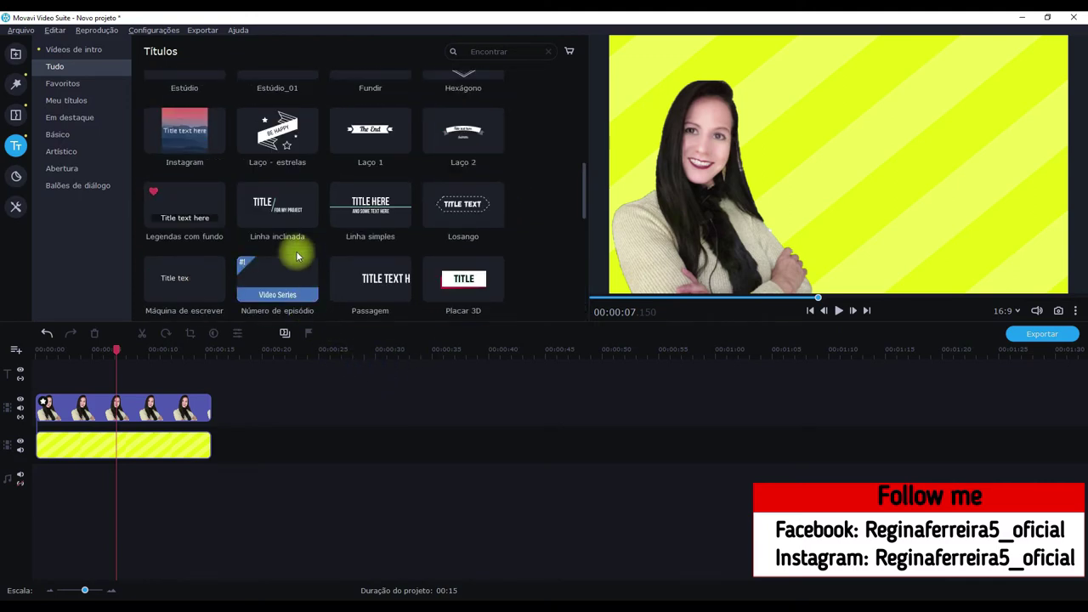
pyautogui.moveTo(185, 246); pyautogui.dragTo(30, 360)
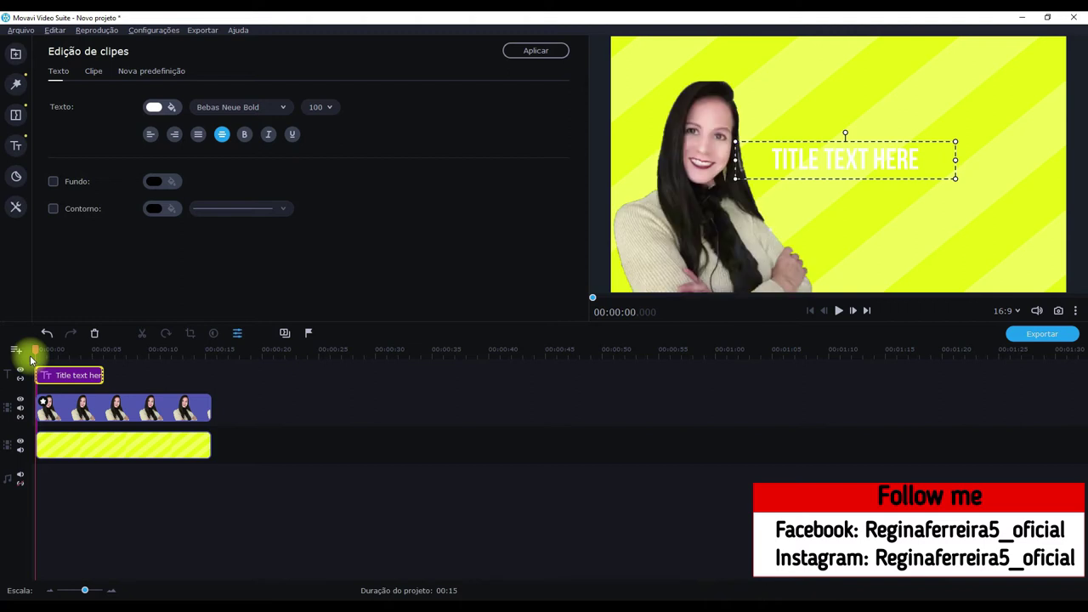
pyautogui.click(73, 377)
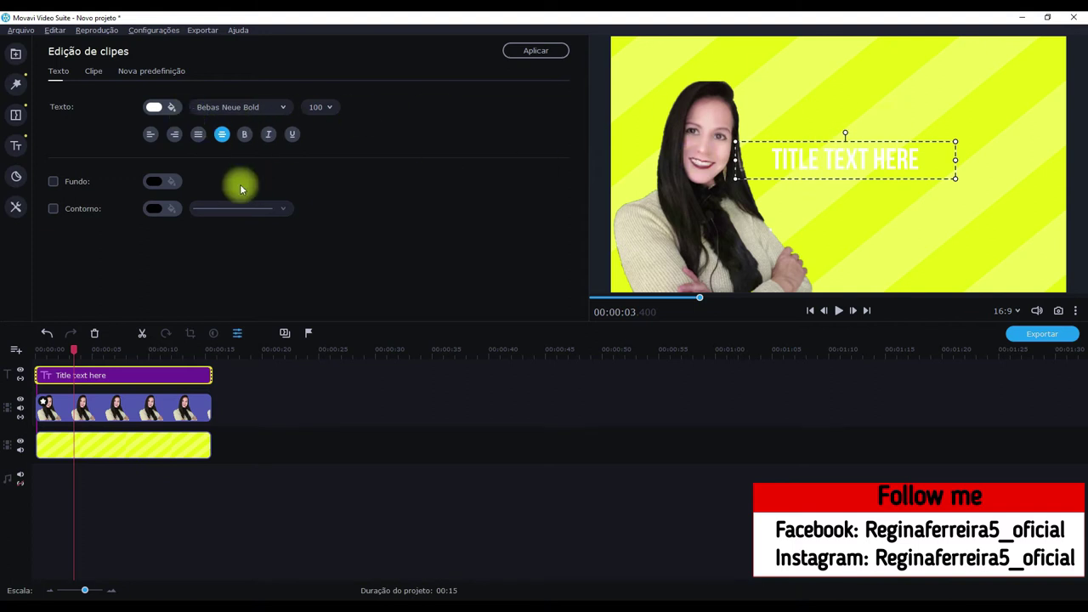
# Format the title in red (#ff0000) with the BERNIER Shade font, a black outline and a black background.
pyautogui.click(172, 109)
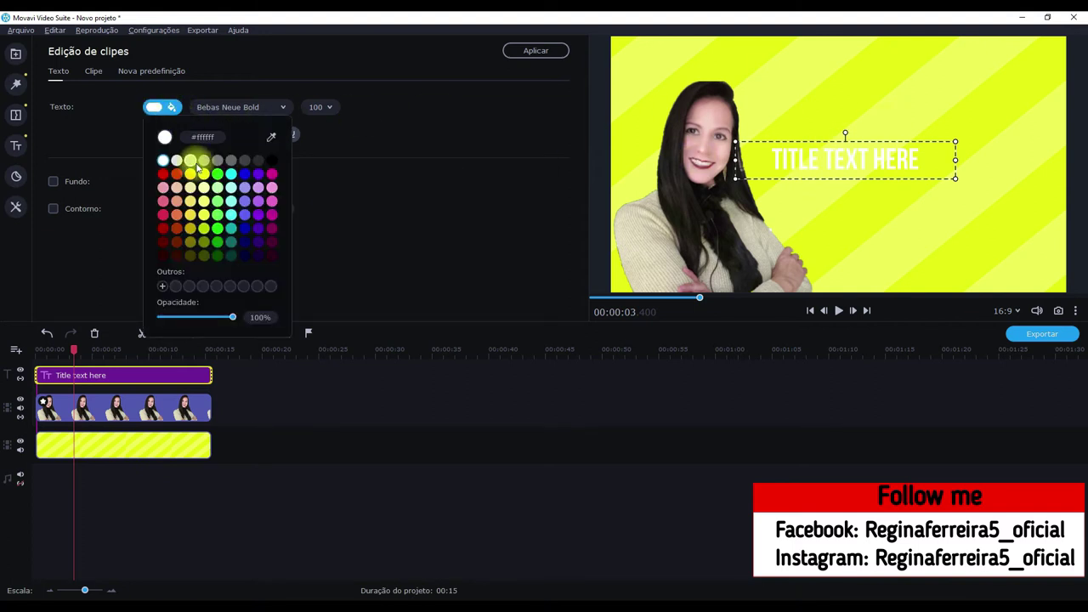
pyautogui.click(163, 173)
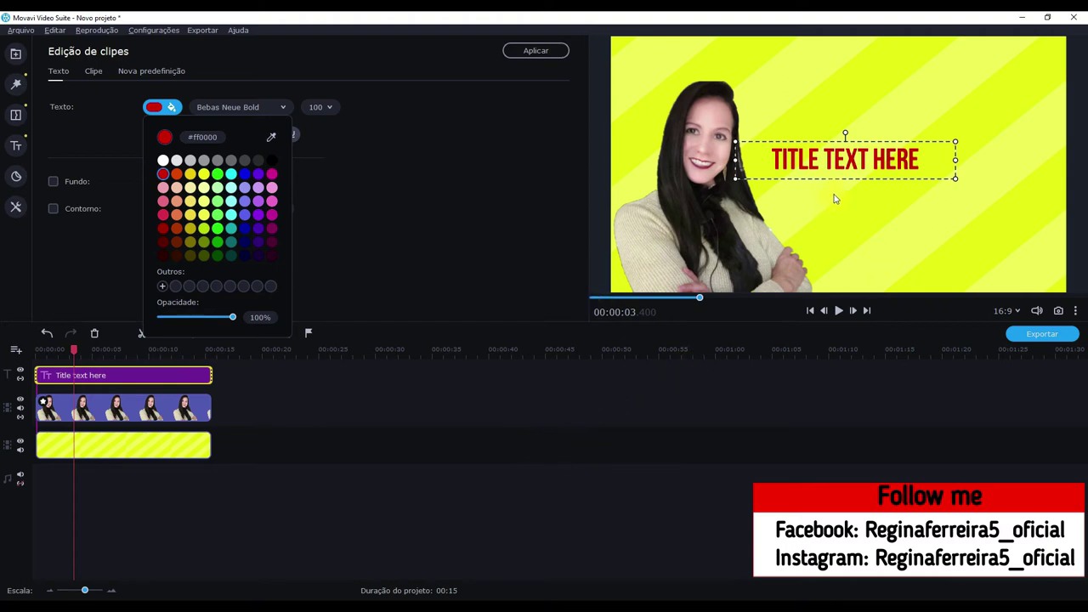
pyautogui.click(53, 209)
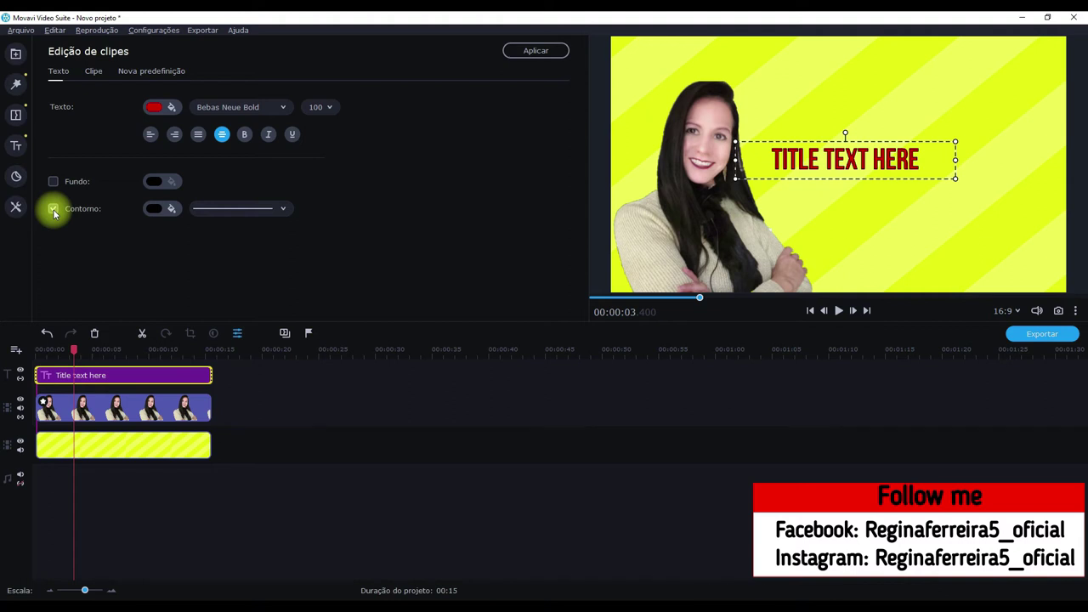
pyautogui.click(53, 182)
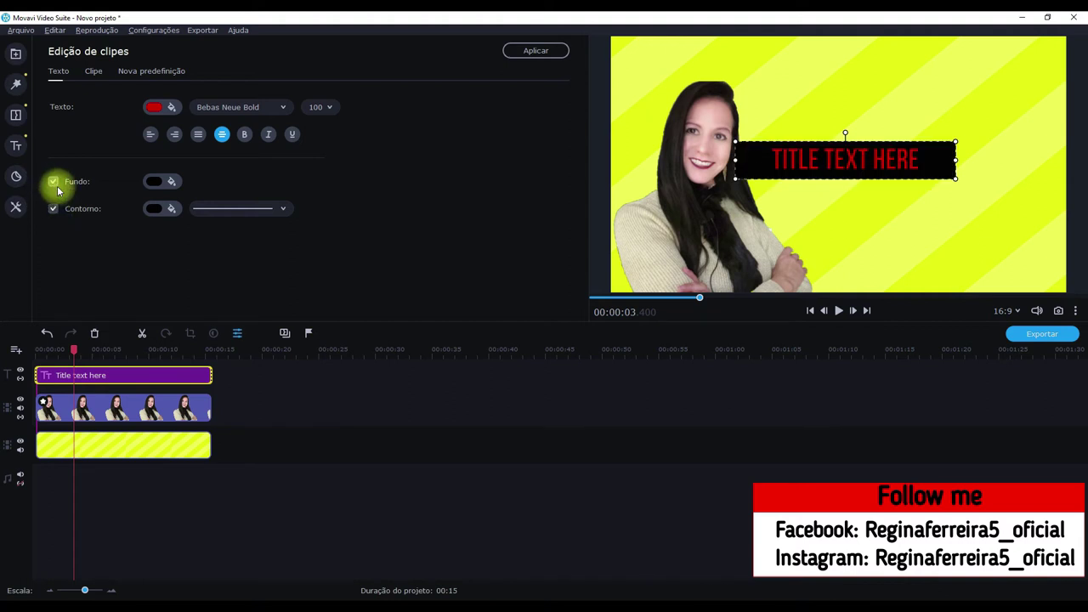
pyautogui.click(234, 108)
pyautogui.click(243, 213)
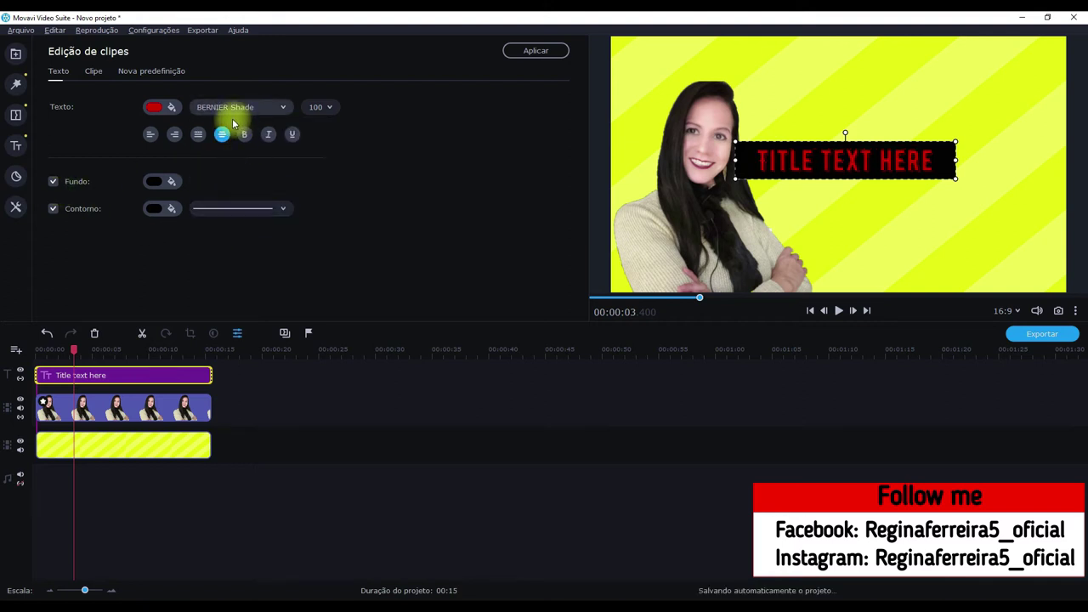
# Replace the title's placeholder text with "Saiba qual é o melhor Banco Digital", breaking the line before "Banco Digital".
pyautogui.doubleClick(766, 168)
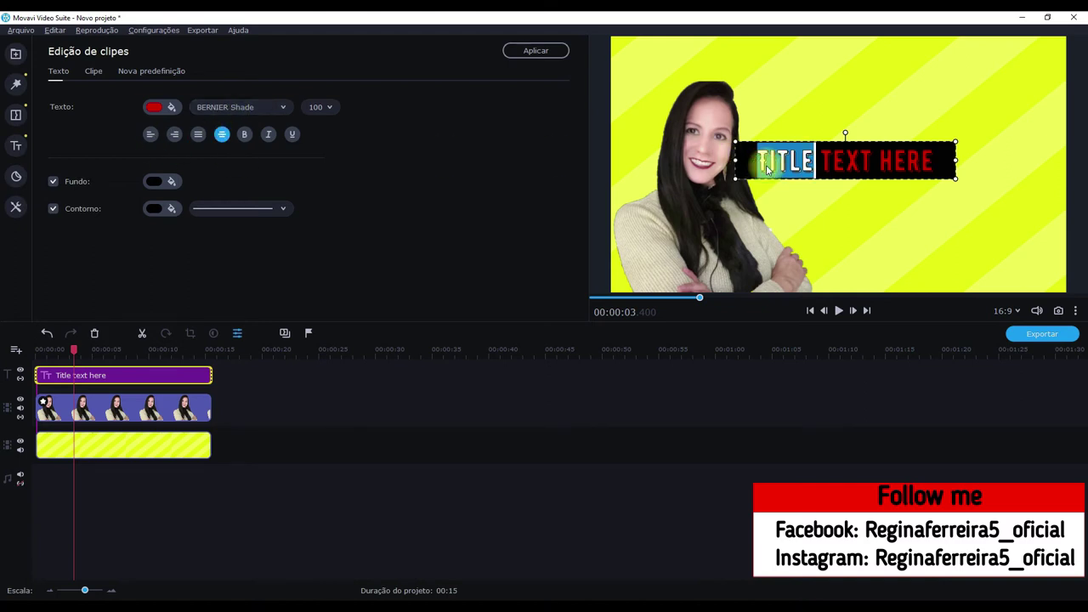
pyautogui.press('Delete')
pyautogui.press('Delete')
pyautogui.press('Delete')
pyautogui.press('Delete')
pyautogui.press('Delete')
pyautogui.press('Delete')
pyautogui.press('Delete')
pyautogui.press('Delete')
pyautogui.press('Delete')
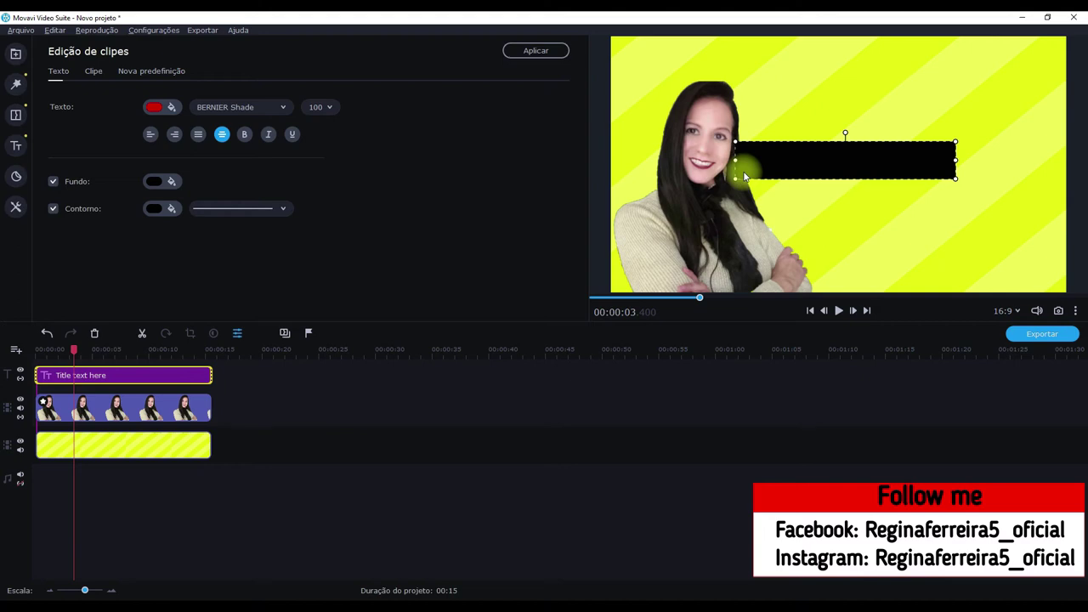
pyautogui.write('SAIBA Q')
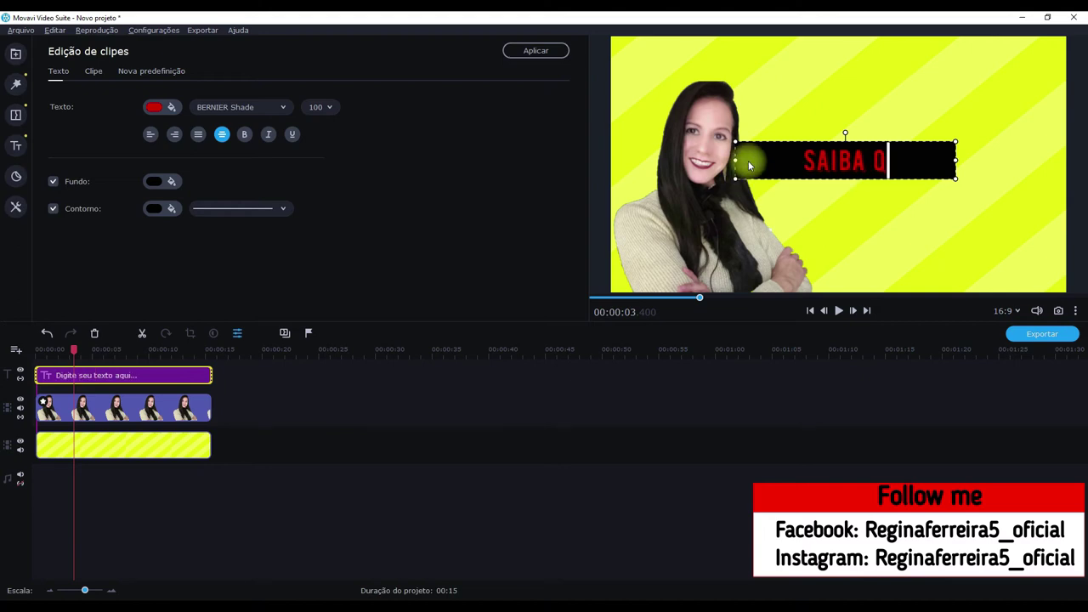
pyautogui.write('UAL É O')
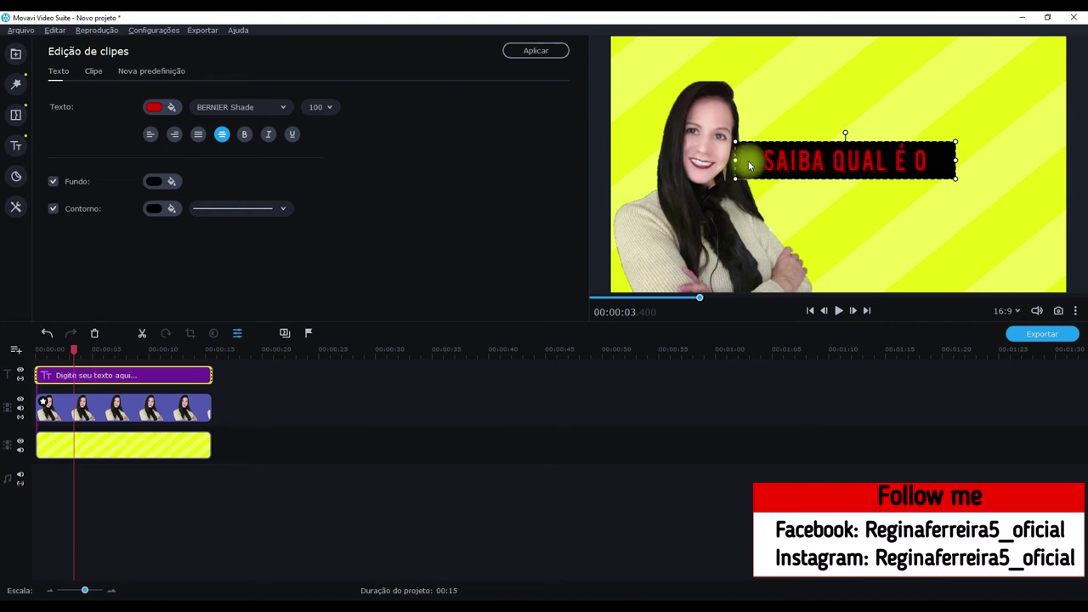
pyautogui.write(' MElhor')
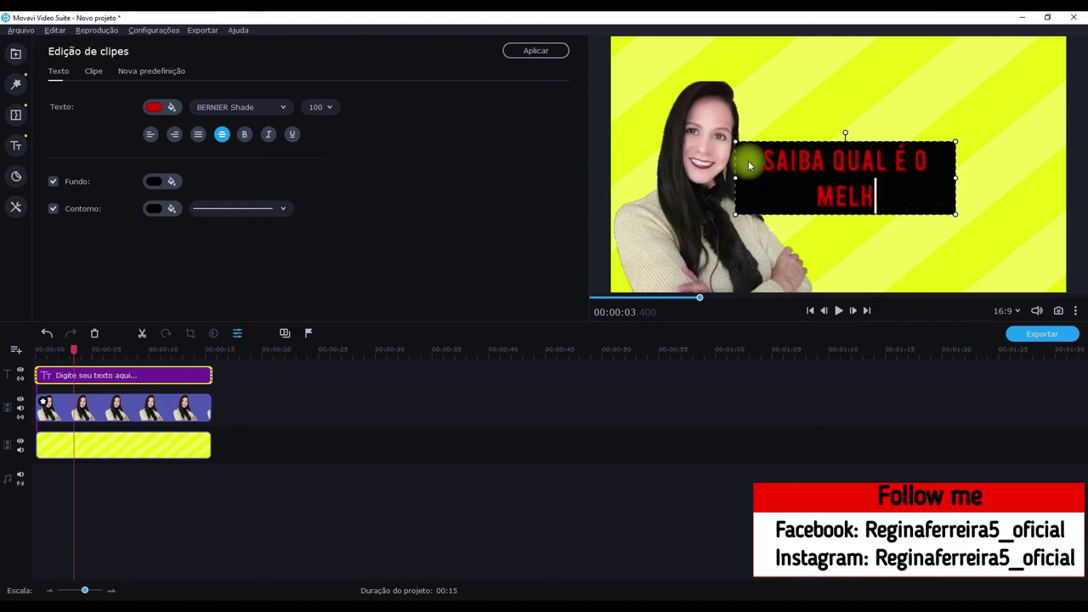
pyautogui.press('Return')
pyautogui.write('Banco Digital')
# Resize the title box so the text fits on two lines and move it to the upper right of the frame.
pyautogui.moveTo(958, 195); pyautogui.dragTo(1050, 172)
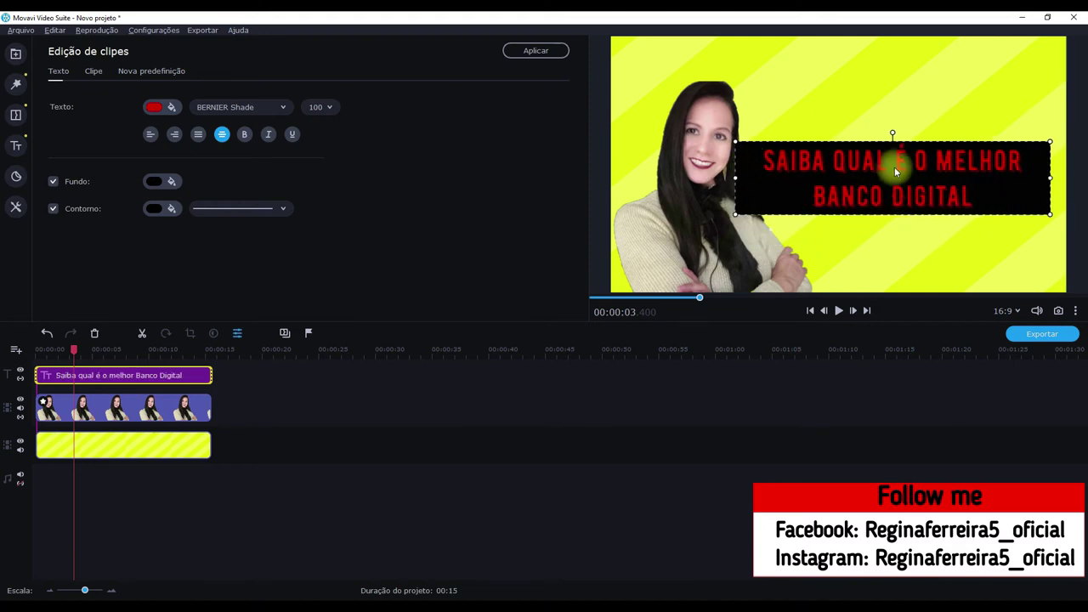
pyautogui.moveTo(740, 177); pyautogui.dragTo(779, 180)
pyautogui.moveTo(883, 186); pyautogui.dragTo(855, 93)
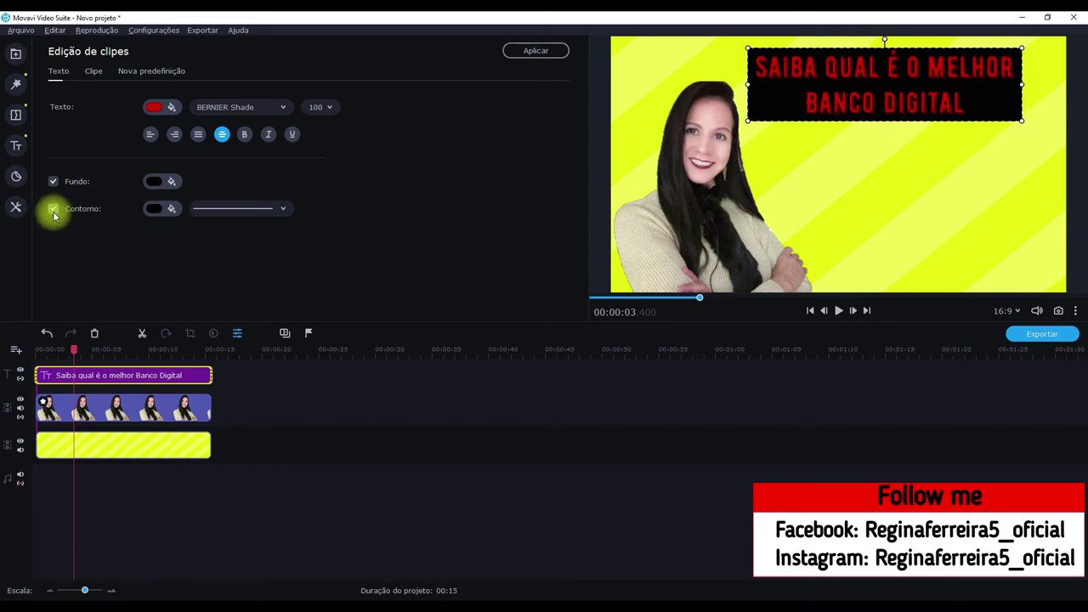
# Toggle the title's black background off and back on, and widen the title box slightly.
pyautogui.click(53, 182)
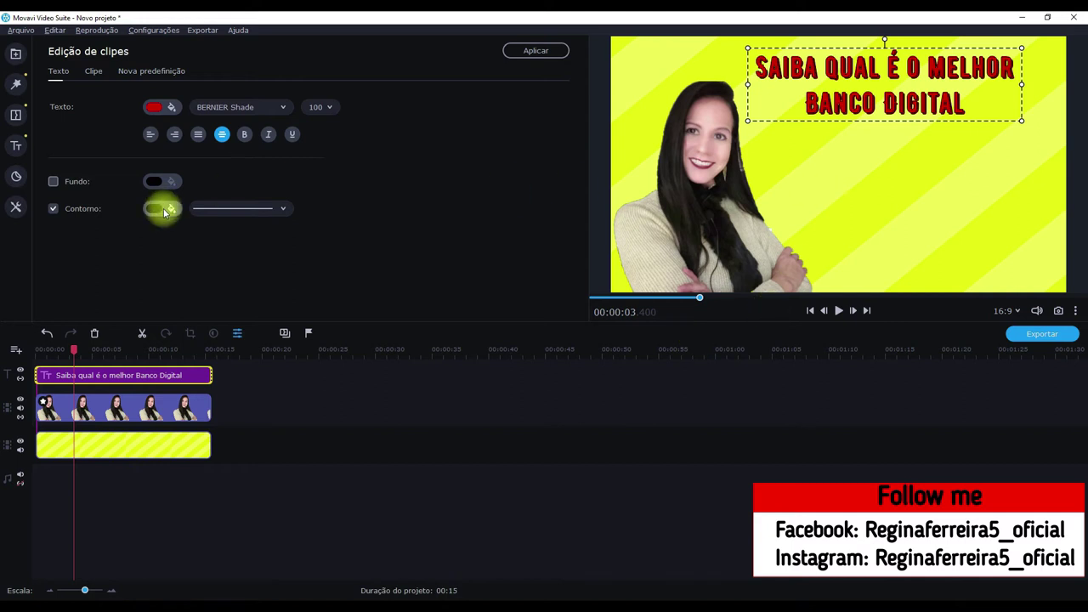
pyautogui.click(53, 181)
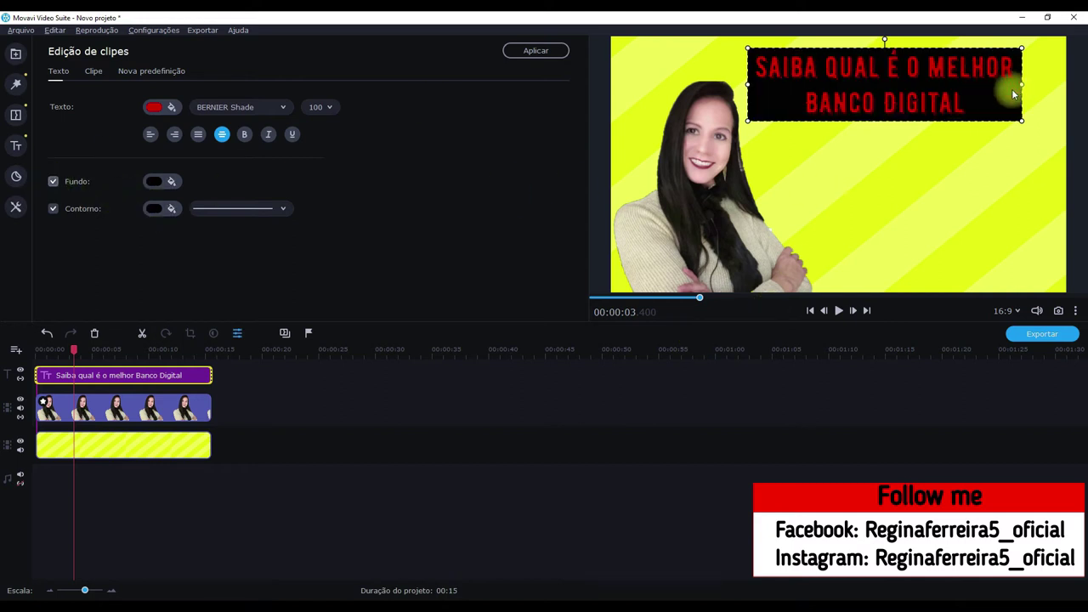
pyautogui.moveTo(1019, 79); pyautogui.dragTo(1031, 79)
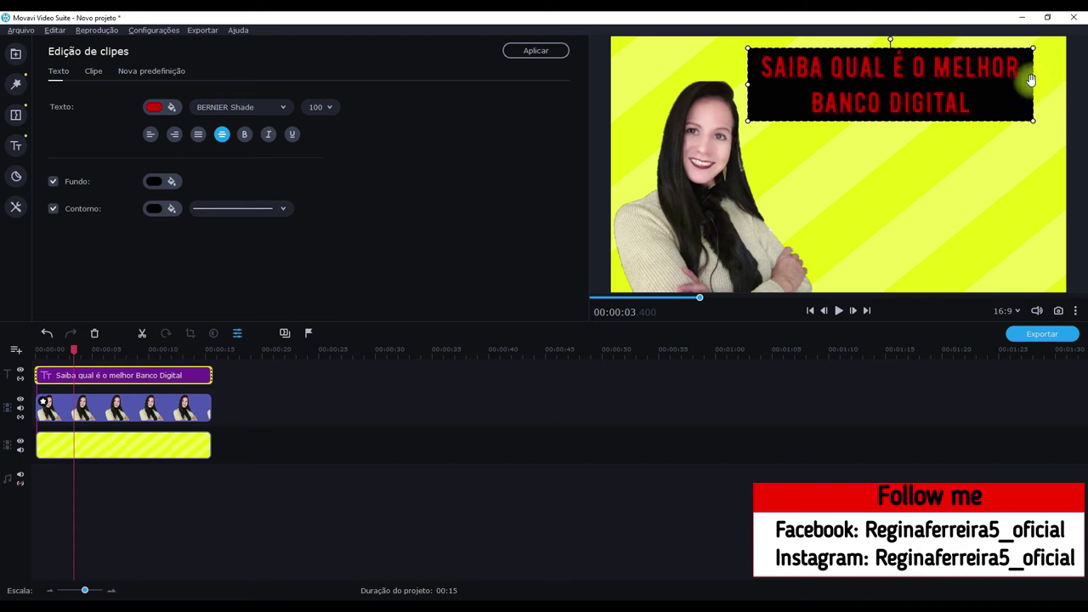
pyautogui.click(879, 204)
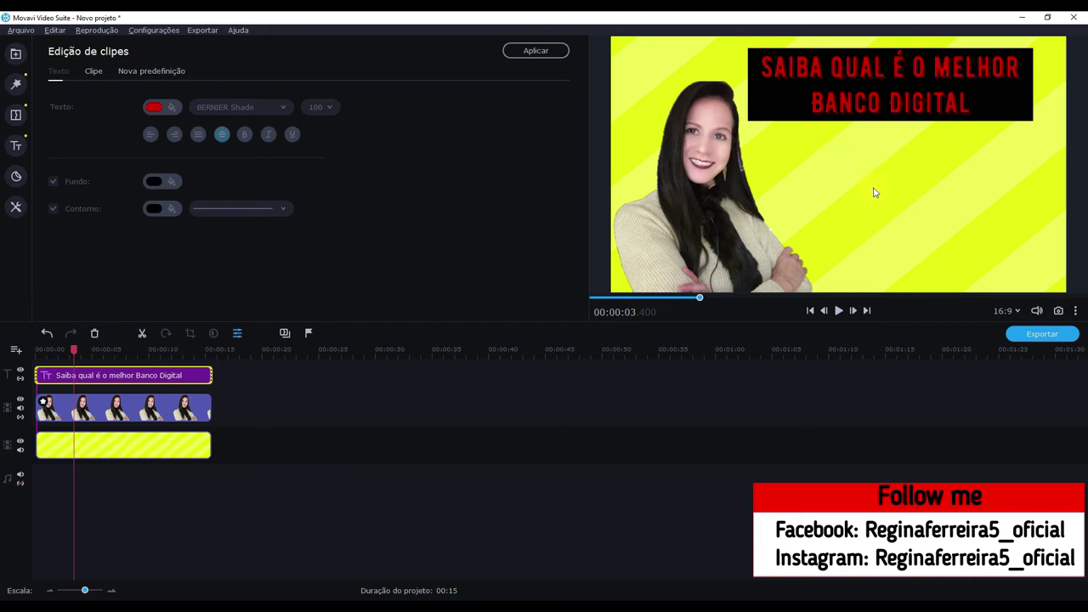
pyautogui.click(852, 102)
pyautogui.click(616, 272)
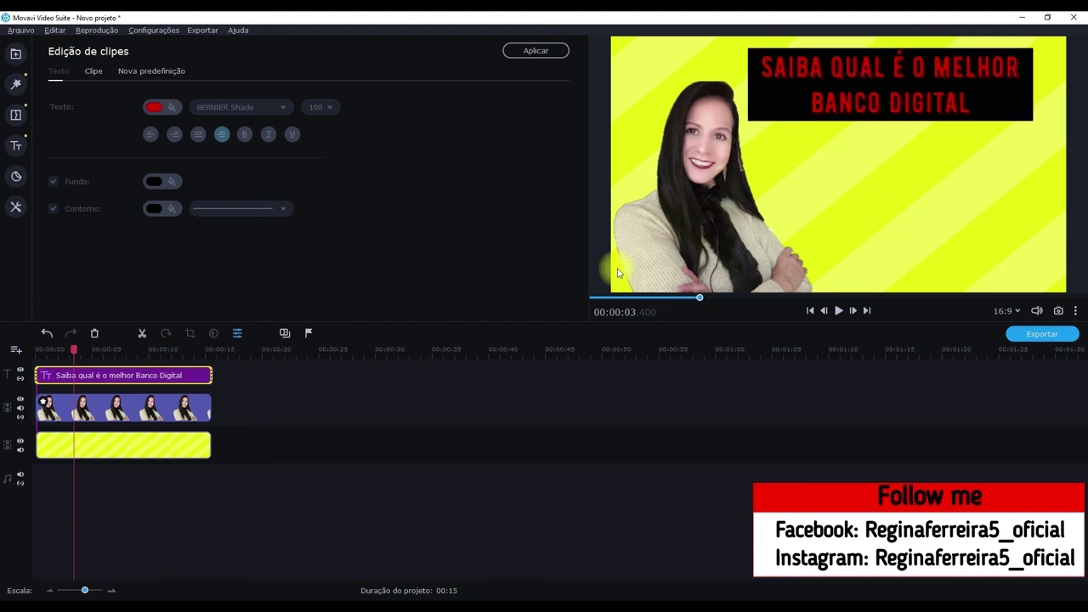
# Add a second title clip on a new title track over the full project length, with the text "Banco Bs2".
pyautogui.click(129, 375)
pyautogui.hotkey('ctrl', 'v')
pyautogui.click(15, 147)
pyautogui.moveTo(178, 244); pyautogui.dragTo(136, 355)
pyautogui.doubleClick(119, 375)
# Format the "Banco Bs2" title in blue (#0027ff) with a black outline and the BERNIER Regular font, placed below the headline.
pyautogui.click(173, 107)
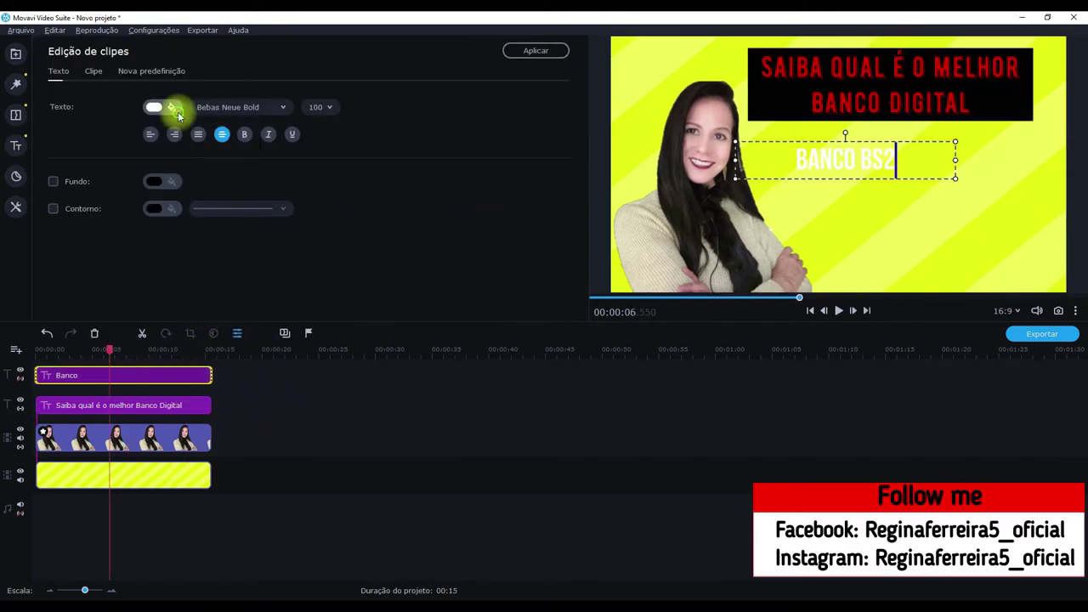
pyautogui.click(244, 173)
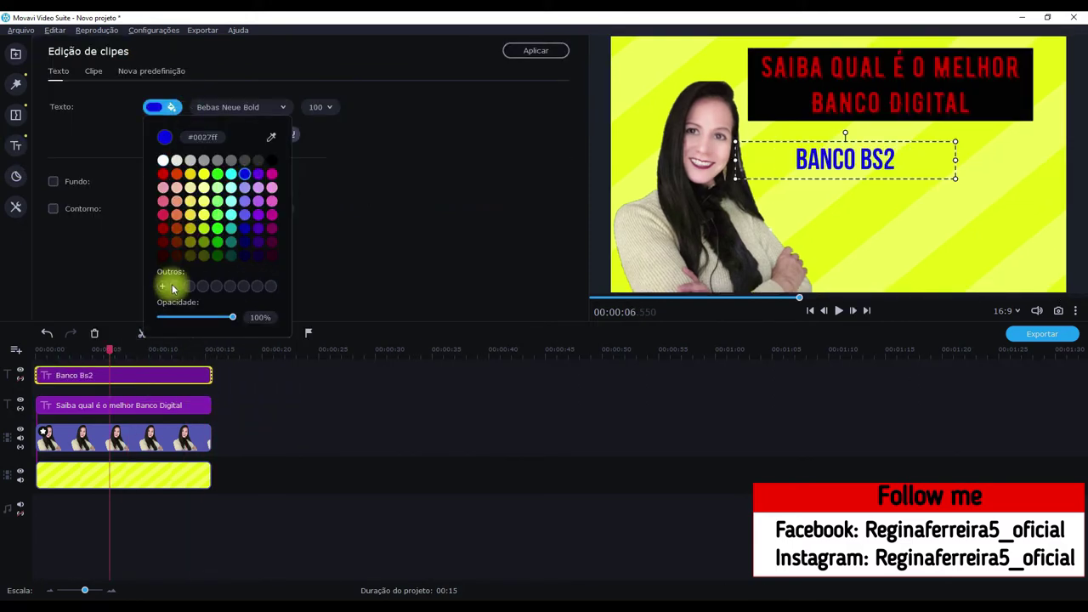
pyautogui.click(57, 209)
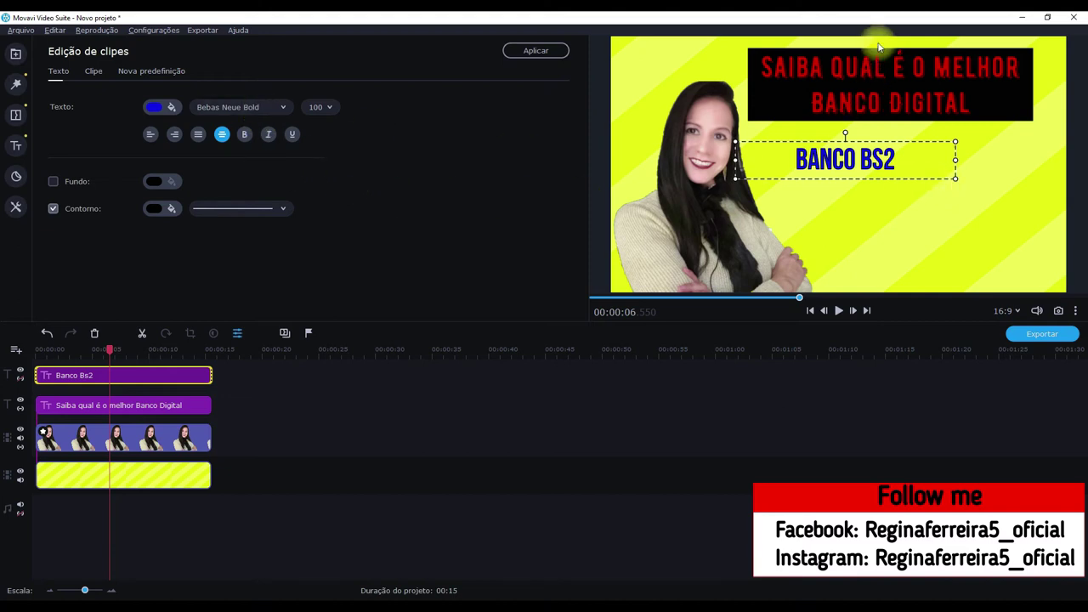
pyautogui.click(272, 108)
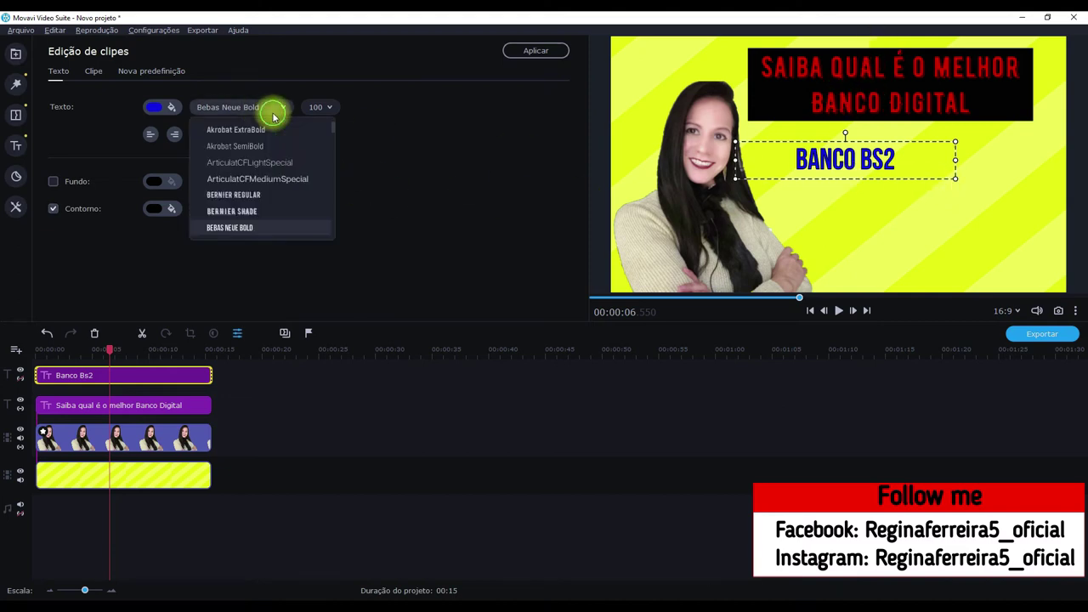
pyautogui.click(245, 197)
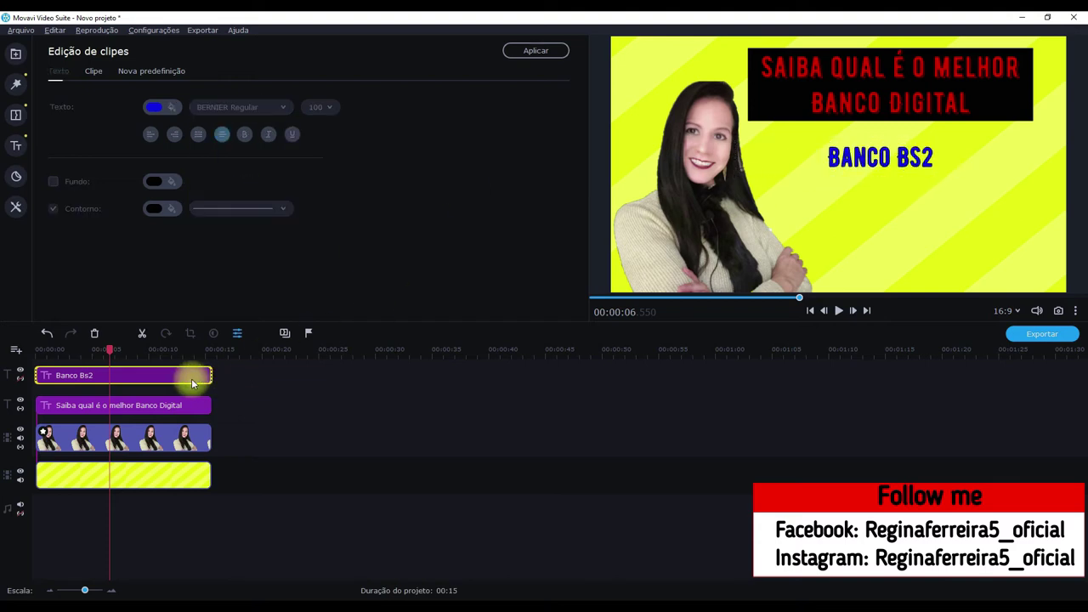
# Change the "Banco Bs2" title to Arial Black, extend its text to "Banco Bs2 ?" and reposition it below the headline.
pyautogui.rightClick(141, 374)
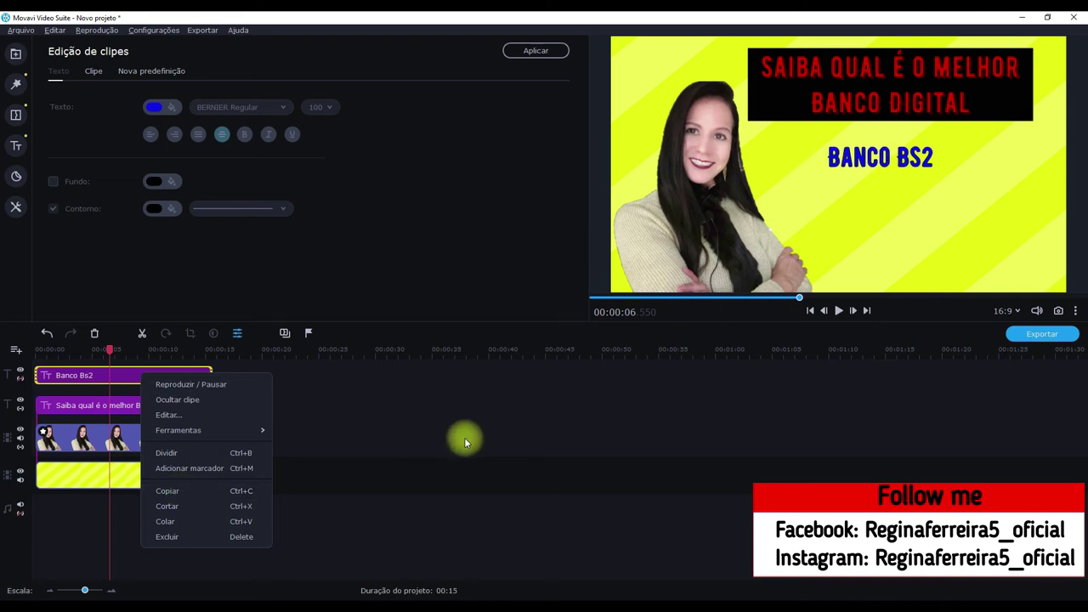
pyautogui.click(850, 158)
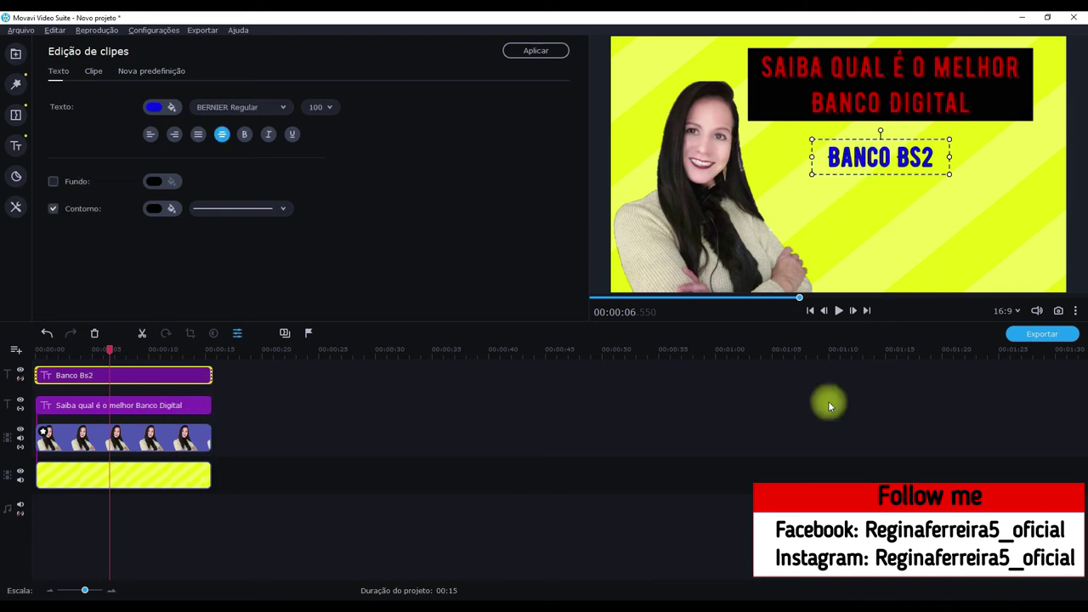
pyautogui.click(227, 107)
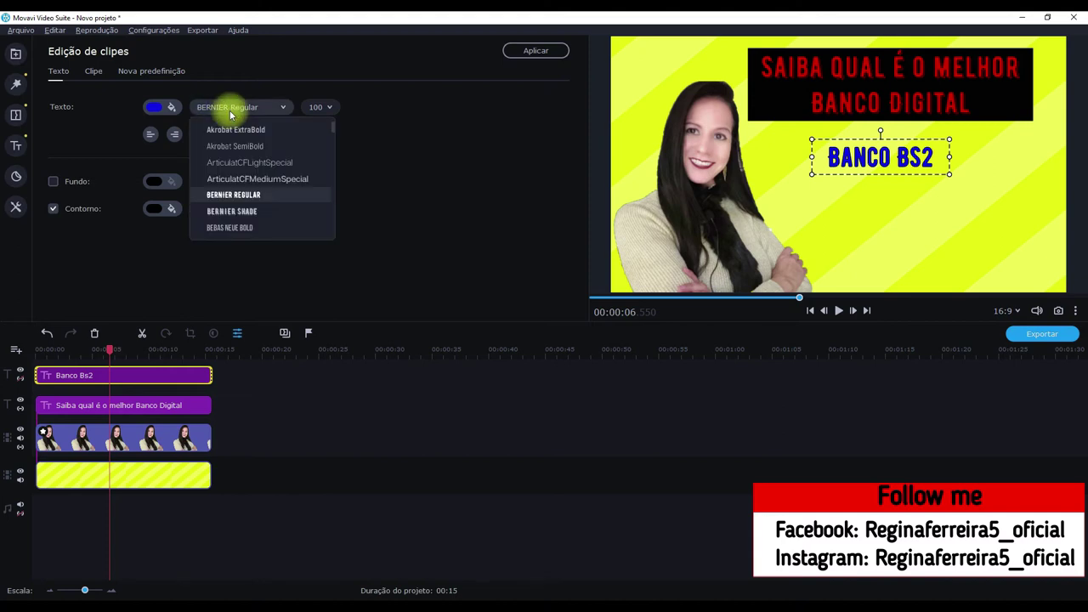
pyautogui.scroll(-5, 264, 186)
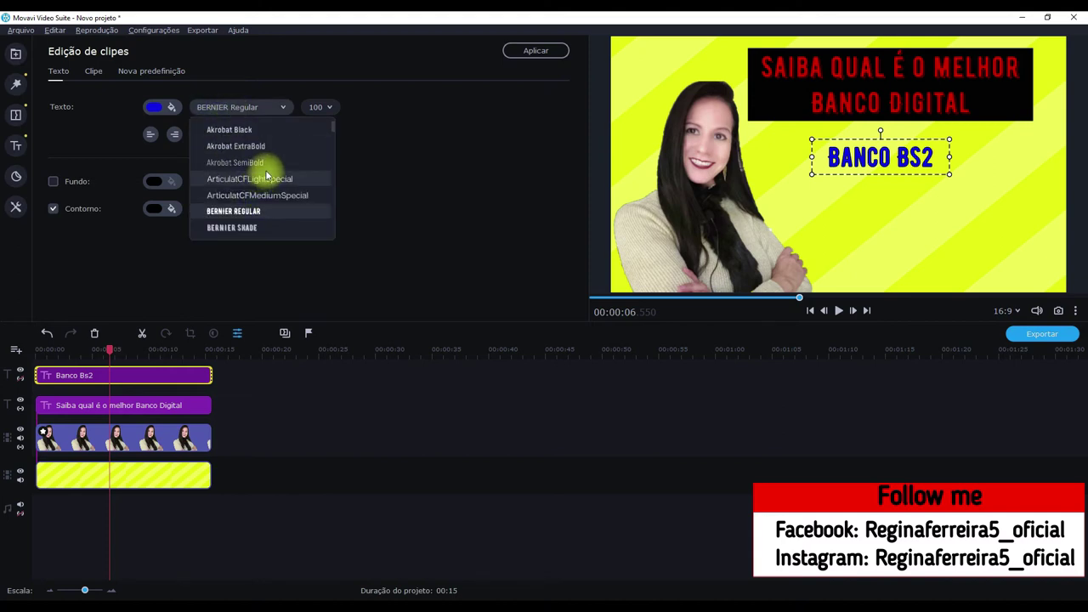
pyautogui.scroll(-10, 265, 183)
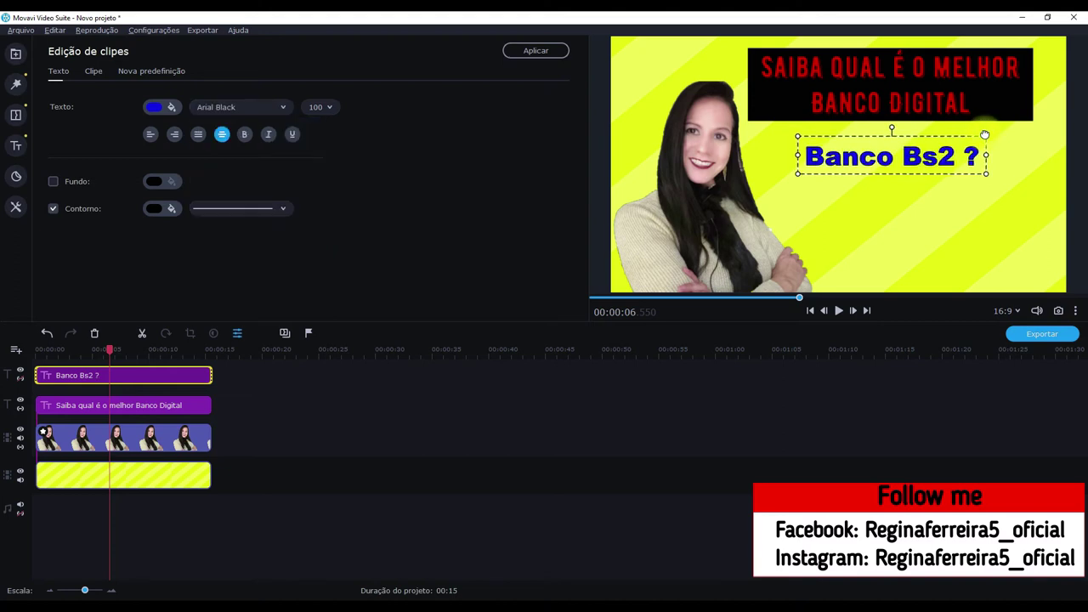
pyautogui.moveTo(904, 158); pyautogui.dragTo(933, 161)
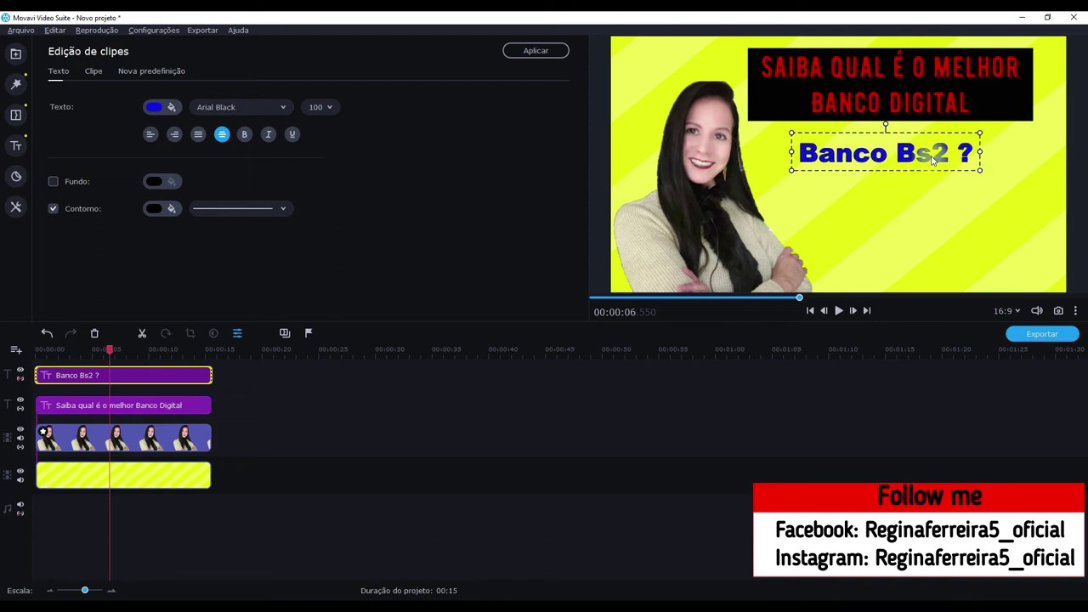
# Duplicate the "Banco Bs2 ?" title clip, align the copy with the start of the timeline and place its text below the original.
pyautogui.rightClick(191, 375)
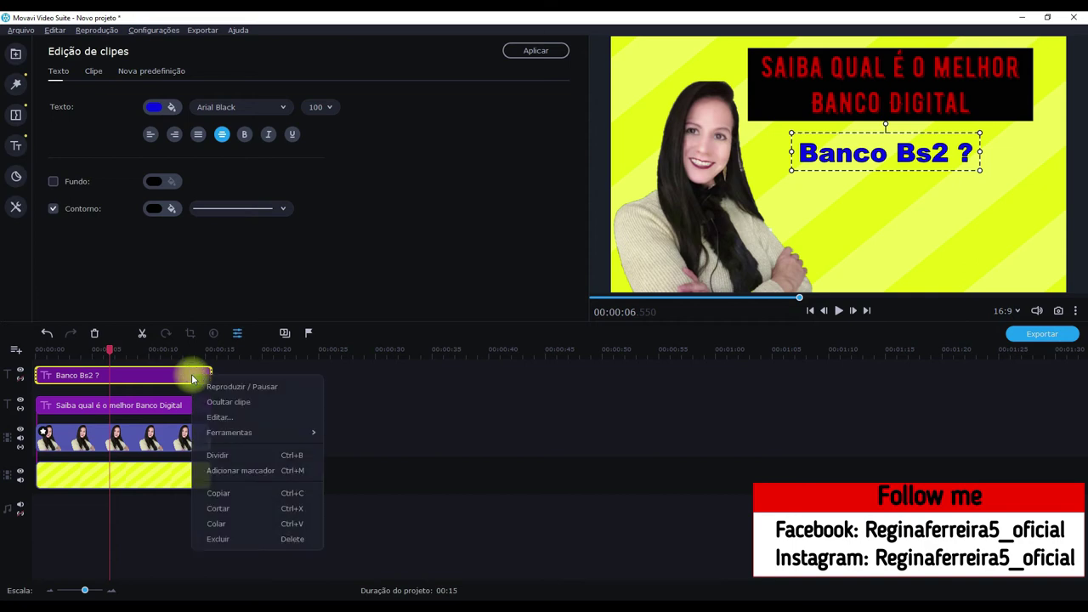
pyautogui.click(218, 493)
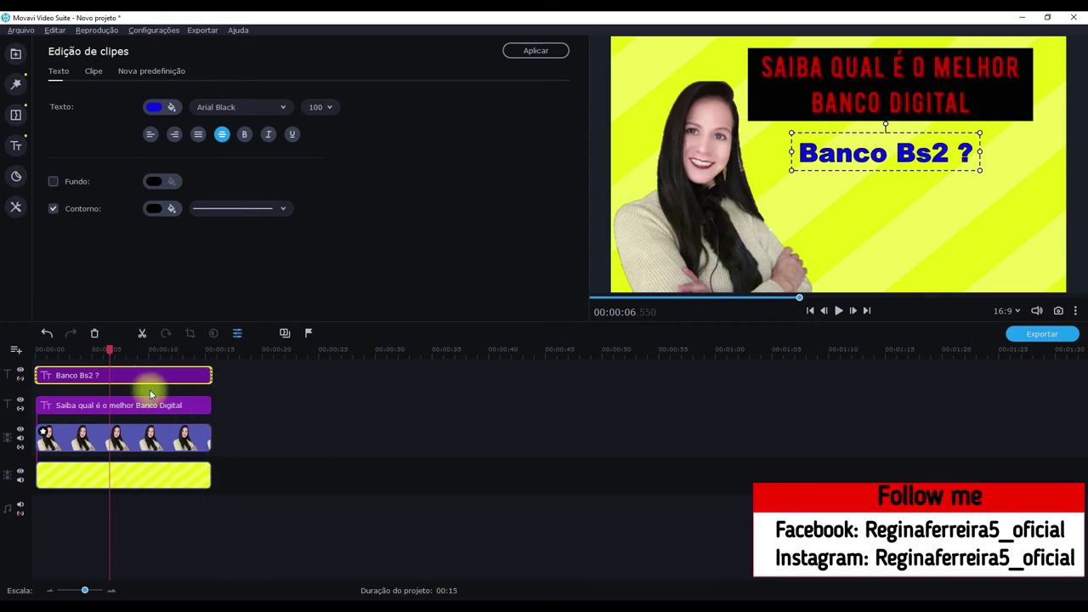
pyautogui.click(218, 352)
pyautogui.rightClick(239, 378)
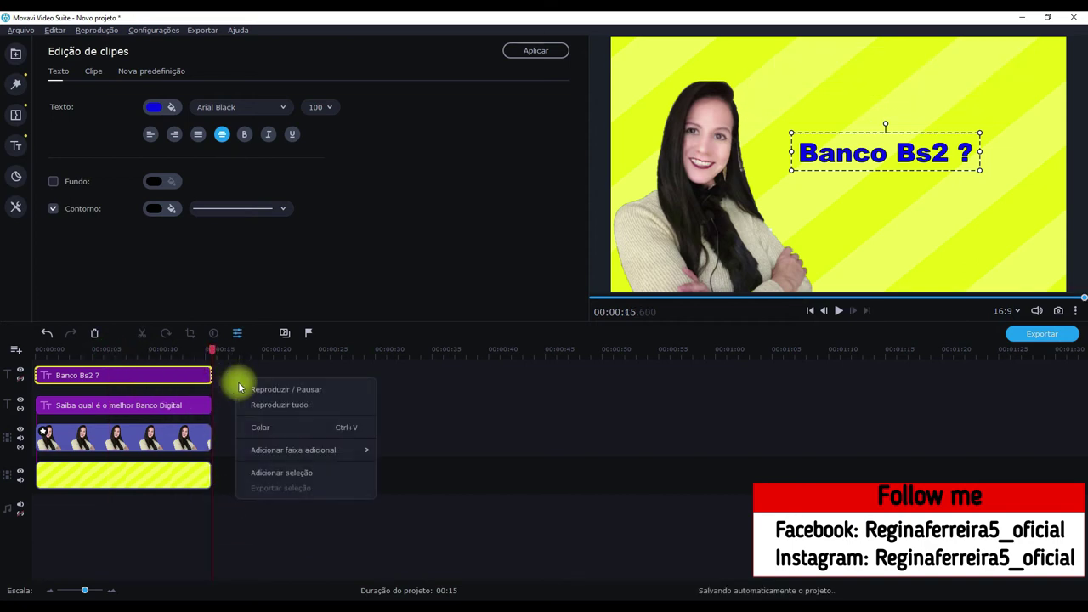
pyautogui.click(260, 428)
pyautogui.moveTo(236, 382); pyautogui.dragTo(53, 357)
pyautogui.doubleClick(73, 374)
pyautogui.moveTo(830, 157); pyautogui.dragTo(831, 197)
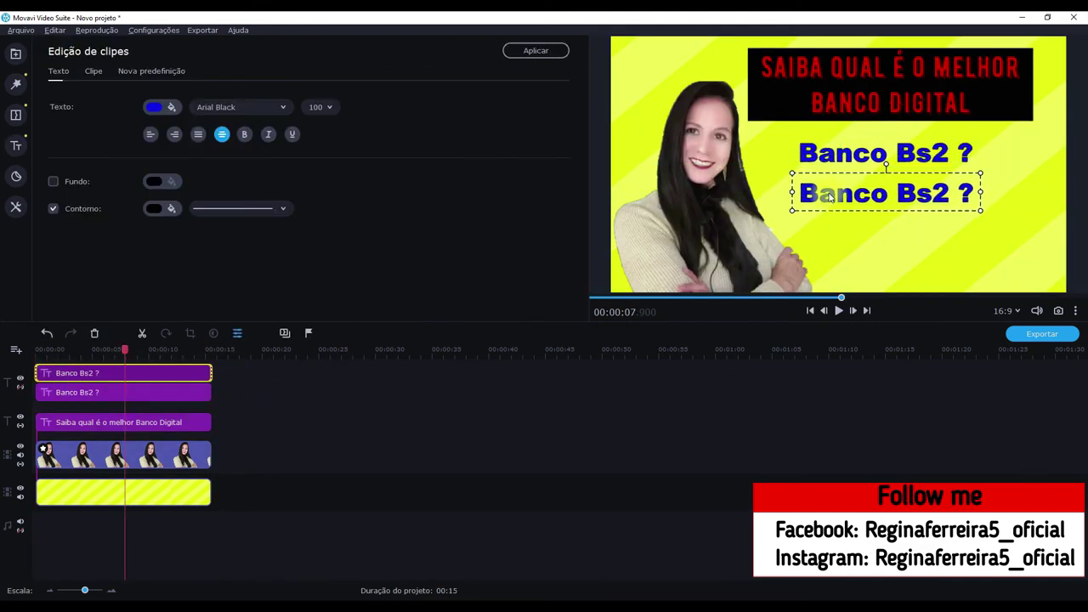
# Change the duplicated title's text to "Banco Sofisa ?" and widen its box so it fits on one line.
pyautogui.doubleClick(911, 200)
pyautogui.write('So')
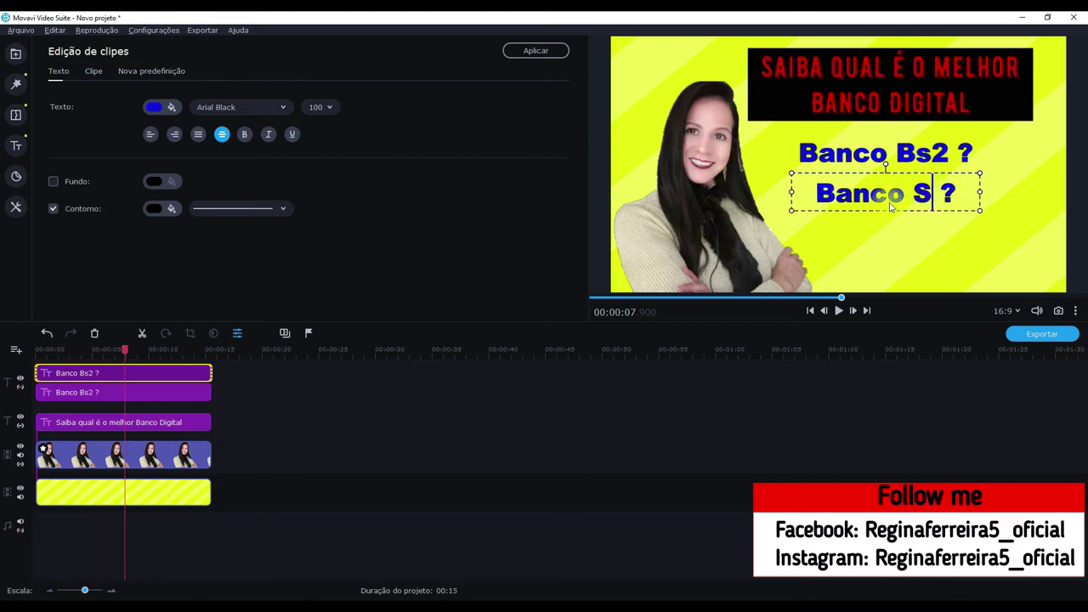
pyautogui.write('fisa')
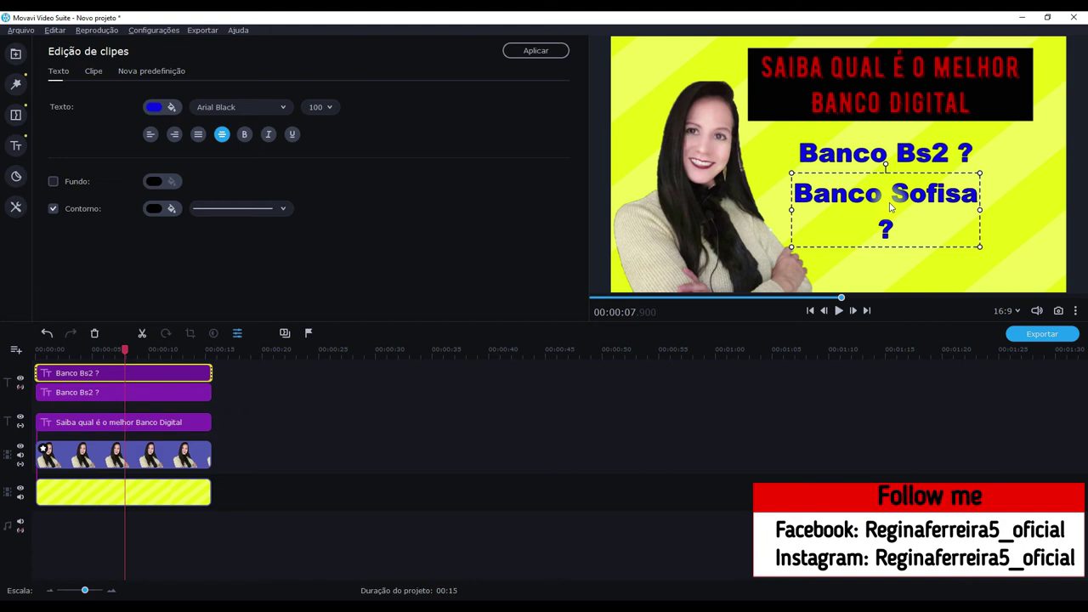
pyautogui.moveTo(982, 209); pyautogui.dragTo(1004, 207)
# Duplicate the "Banco Sofisa ?" title clip, align the copy with the start of the timeline and place its text as a third line.
pyautogui.click(272, 371)
pyautogui.rightClick(249, 382)
pyautogui.click(262, 432)
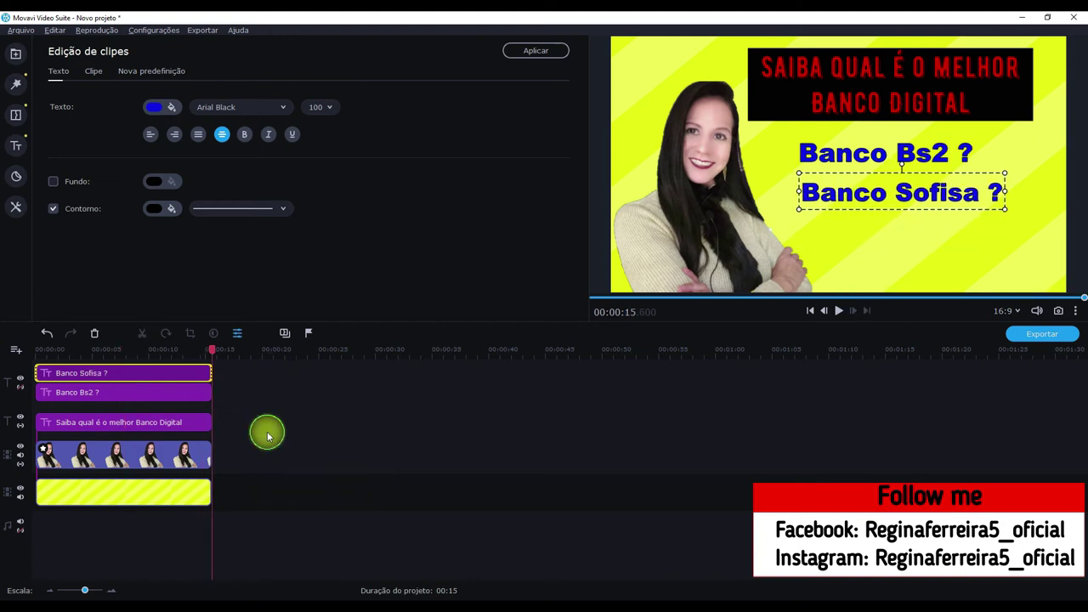
pyautogui.moveTo(243, 370); pyautogui.dragTo(75, 350)
pyautogui.doubleClick(81, 374)
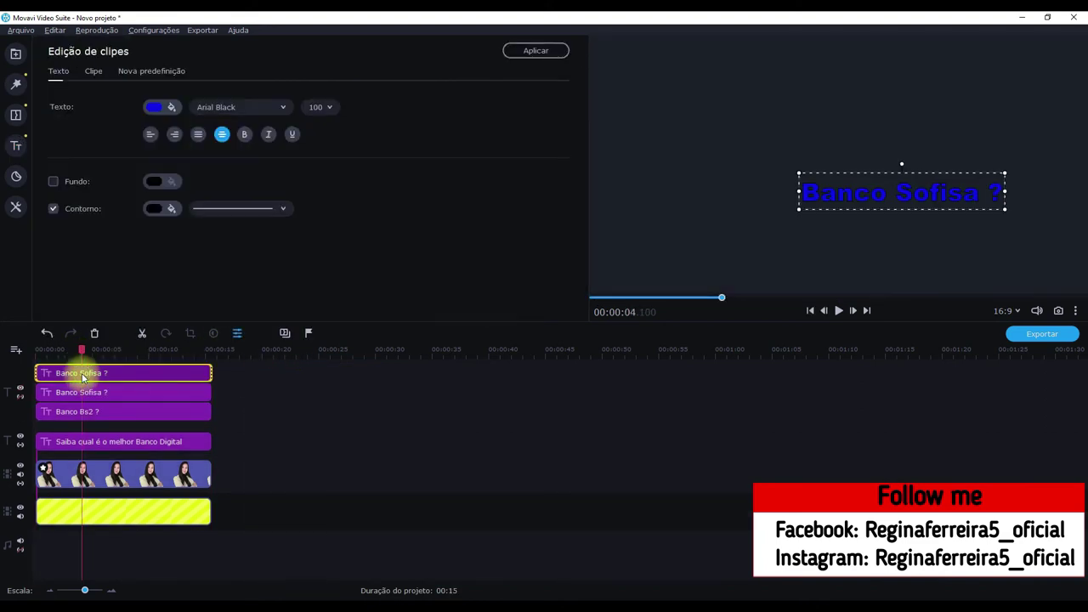
pyautogui.moveTo(850, 195); pyautogui.dragTo(850, 233)
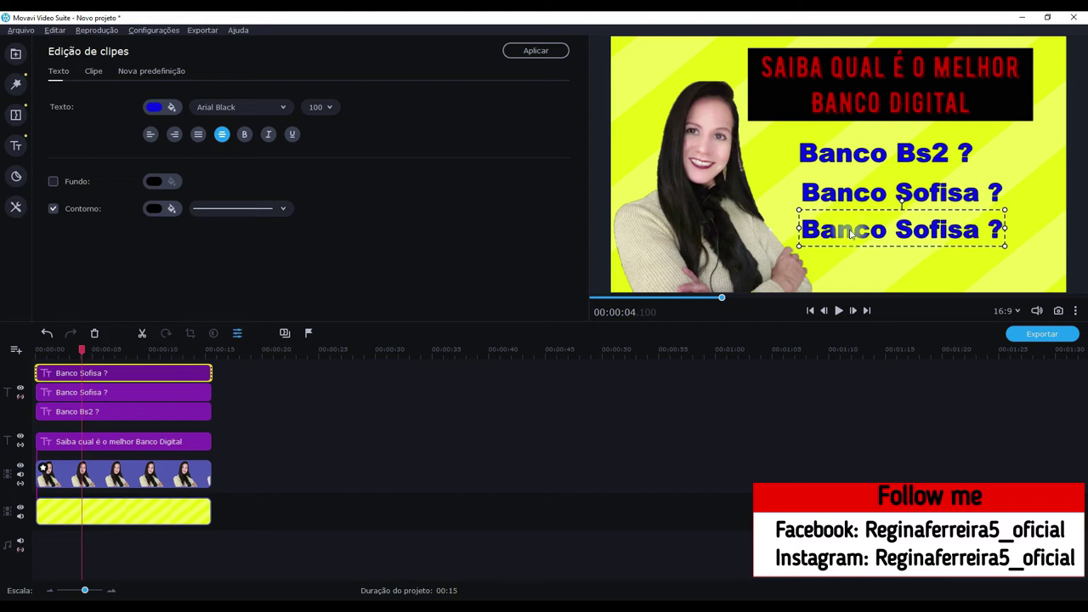
# Change the third bank title's text to "Banco Original?" without a space before the question mark.
pyautogui.doubleClick(899, 231)
pyautogui.write('O')
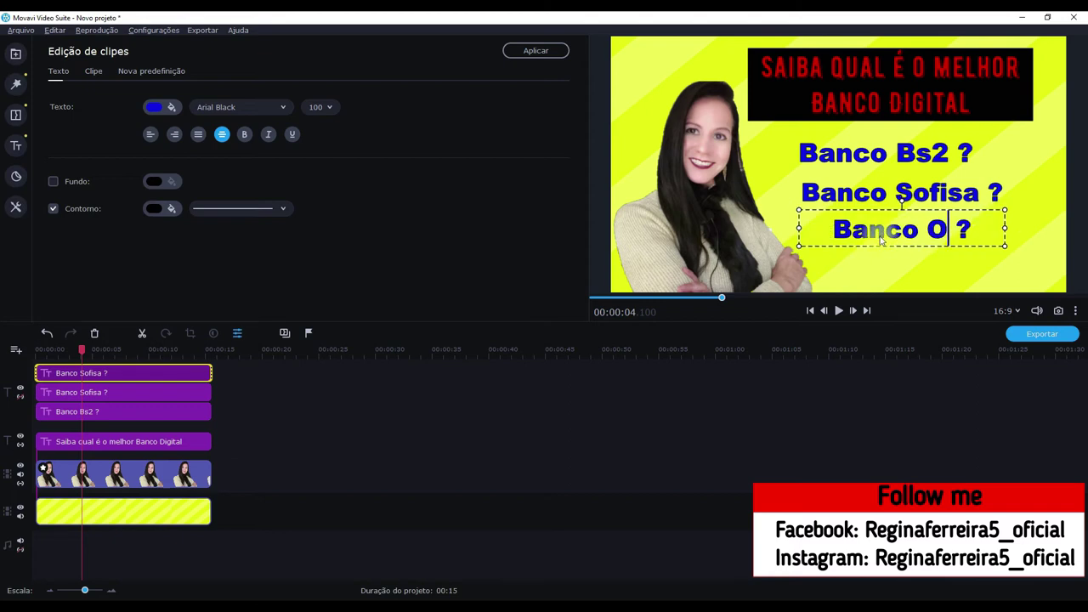
pyautogui.write('riginal')
pyautogui.press('Delete')
pyautogui.click(923, 273)
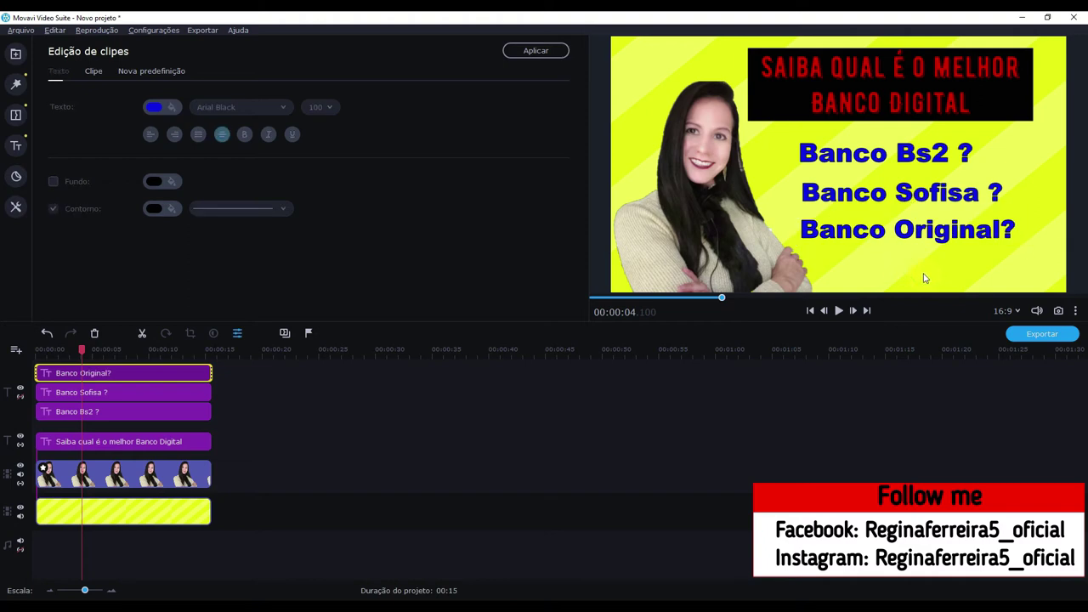
# Nudge the "Banco Original?" and "Banco Sofisa ?" titles slightly down to even out the line spacing.
pyautogui.moveTo(915, 238); pyautogui.dragTo(915, 241)
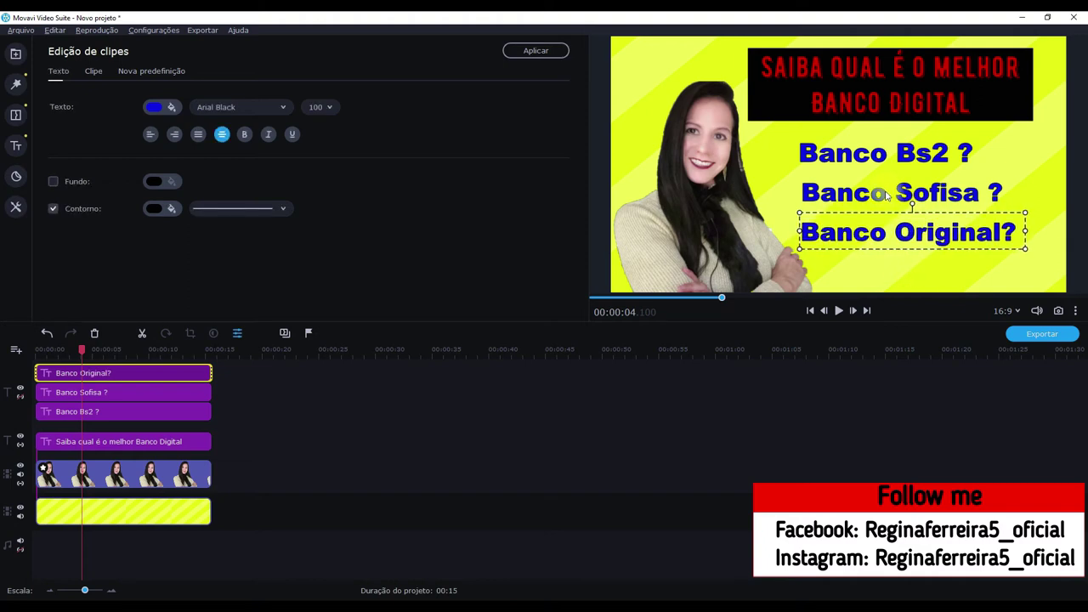
pyautogui.click(62, 393)
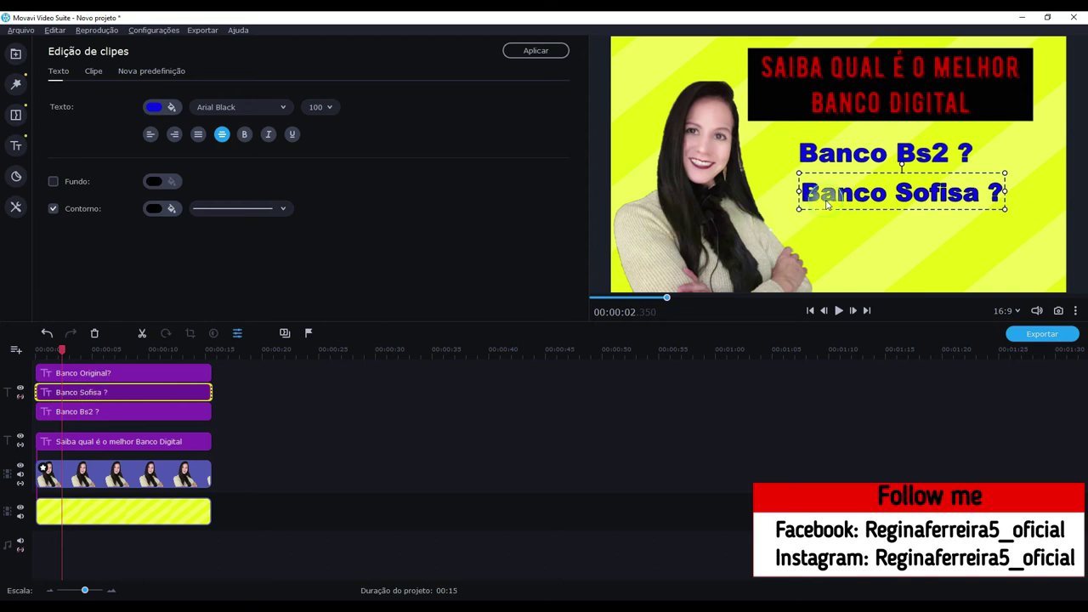
pyautogui.moveTo(824, 208); pyautogui.dragTo(827, 206)
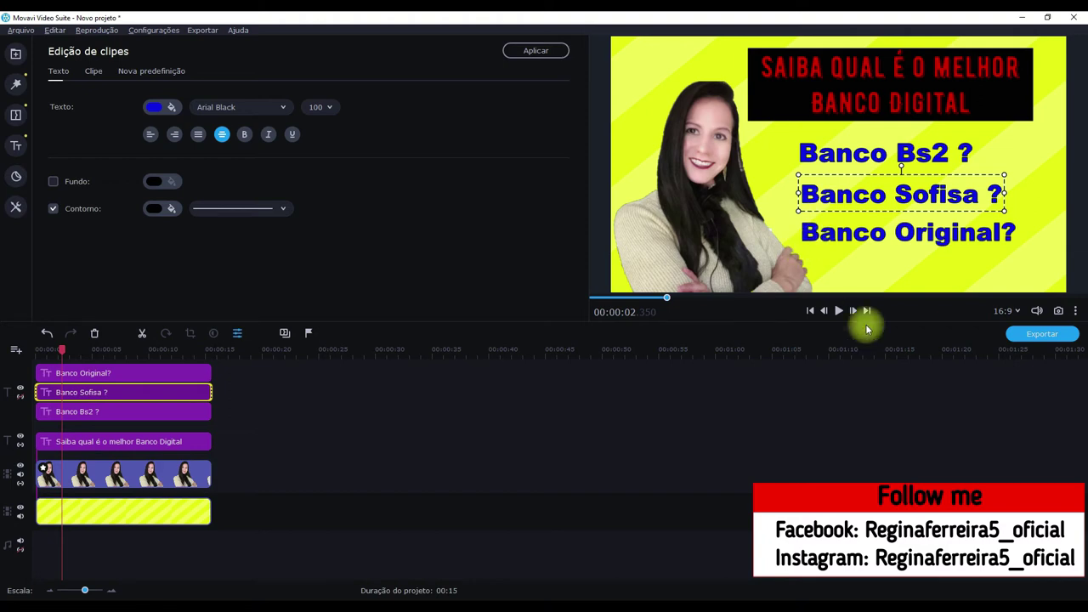
# Set the "Banco Original?" title's text colour to dark green (#007601).
pyautogui.click(117, 374)
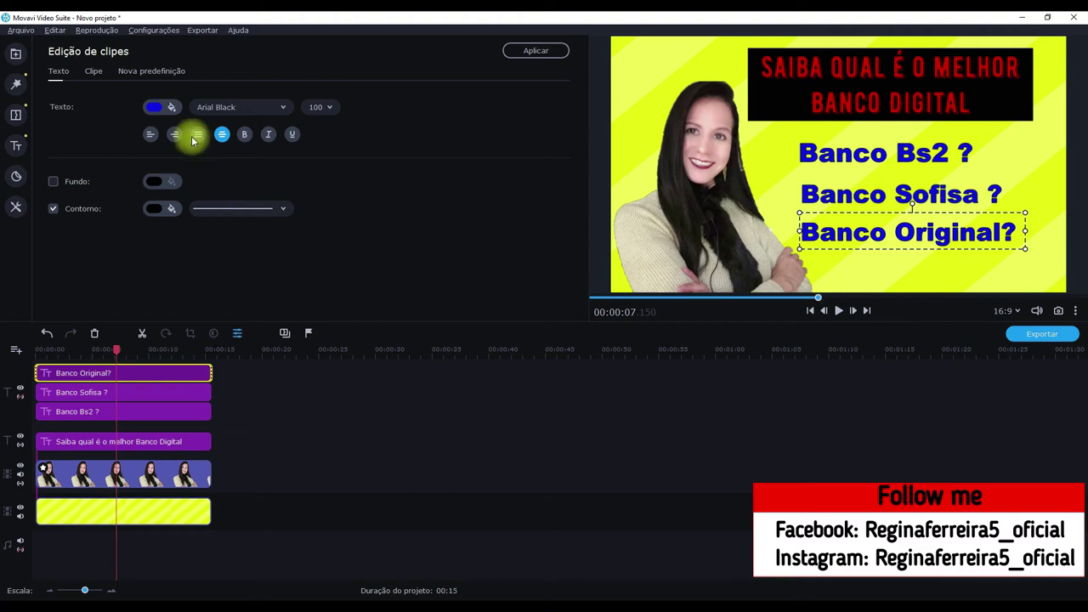
pyautogui.click(156, 107)
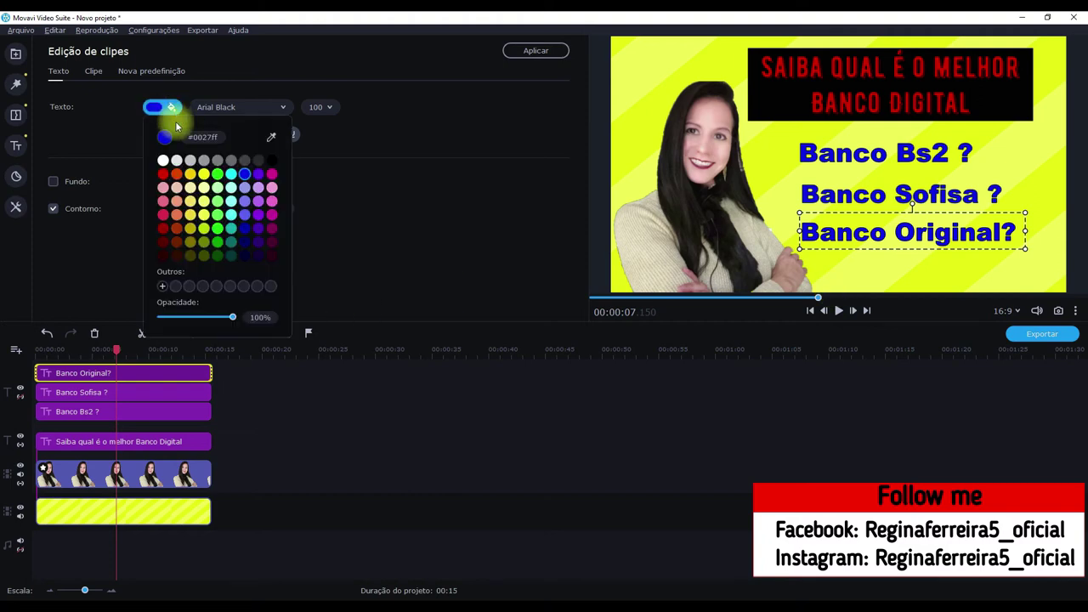
pyautogui.click(217, 244)
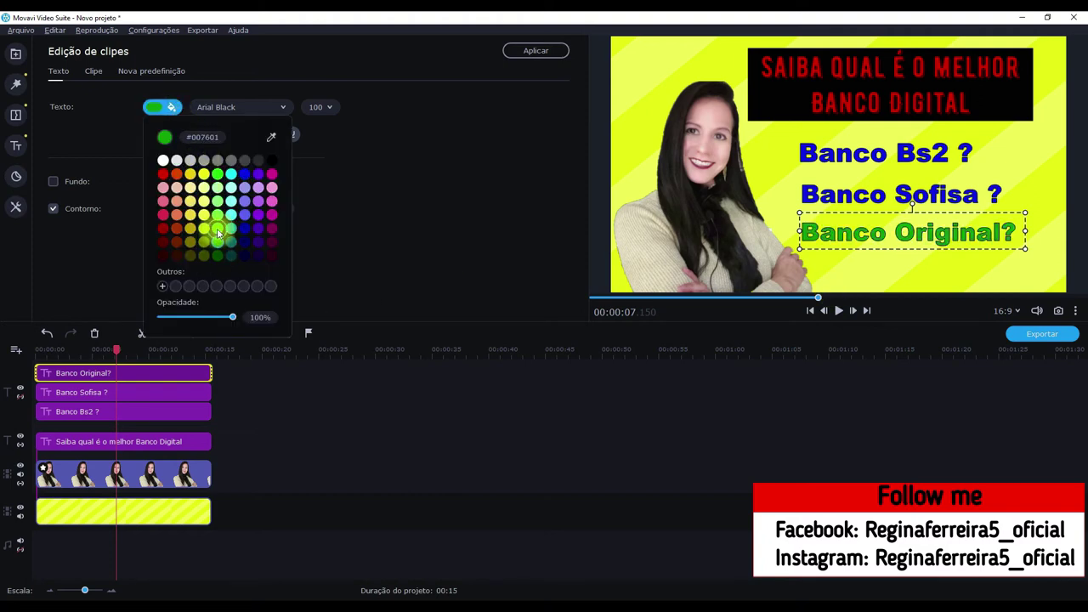
pyautogui.click(218, 229)
pyautogui.click(219, 244)
# Set the "Banco Sofisa ?" title's text colour to bright green and move the playhead to 00:00:07.700.
pyautogui.click(136, 392)
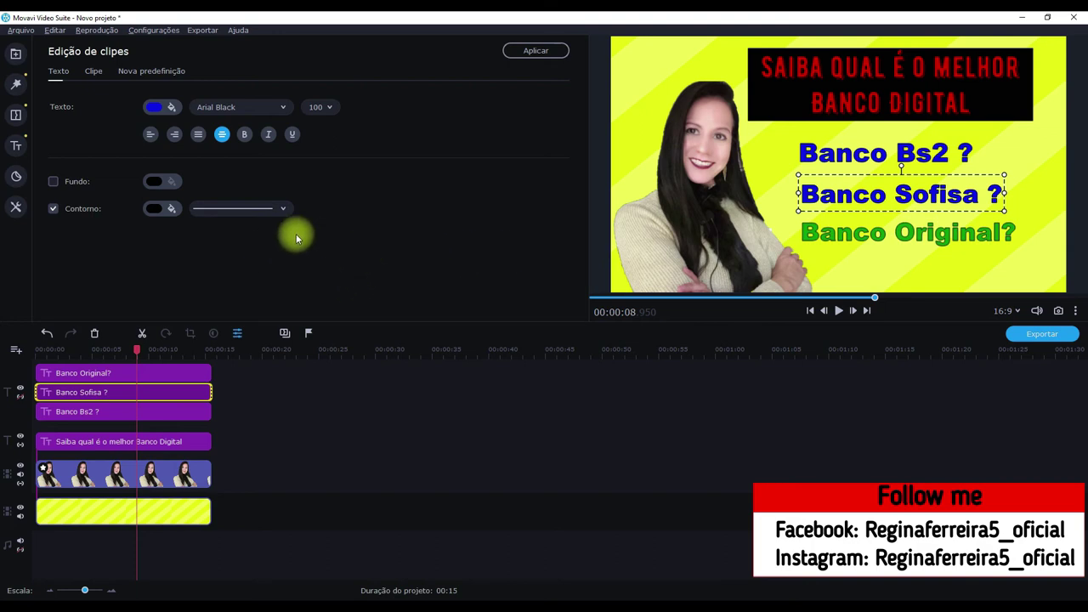
pyautogui.hotkey('ctrl', 'z')
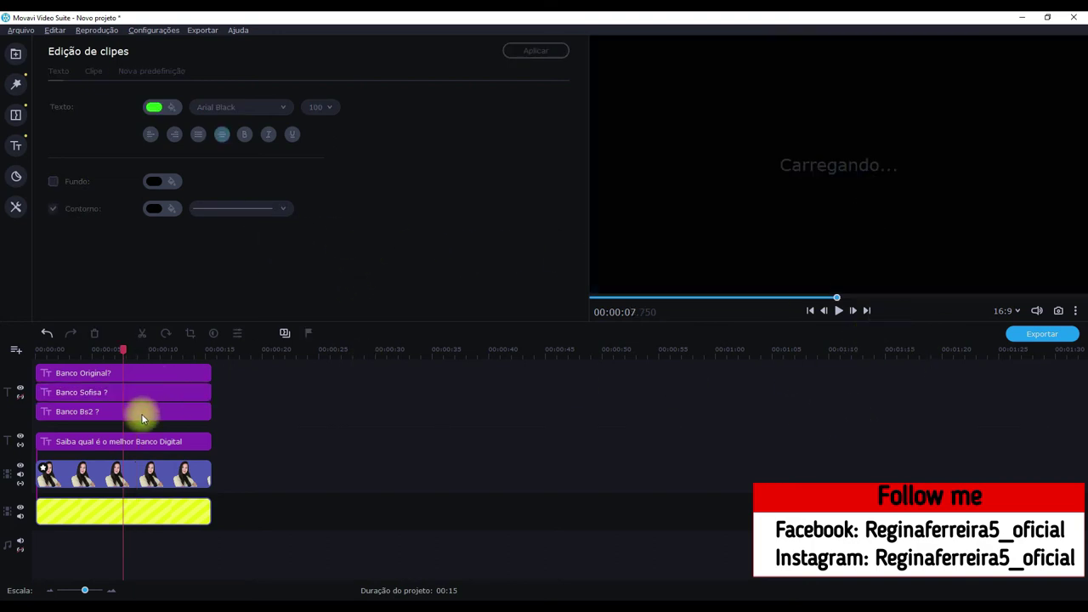
pyautogui.moveTo(125, 351); pyautogui.dragTo(122, 349)
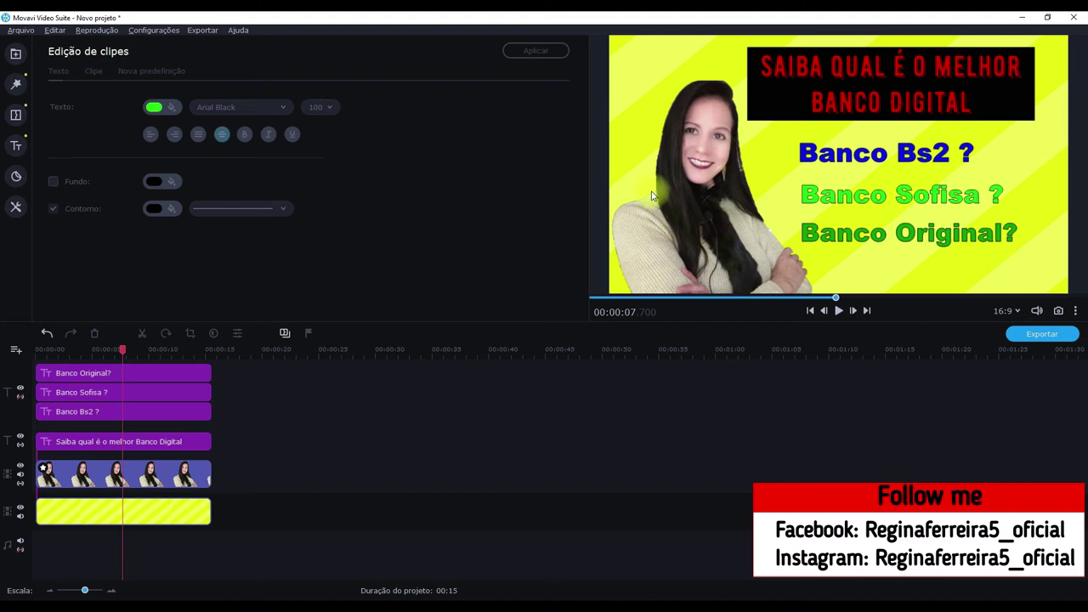
# Save a snapshot of the current frame to the desktop (Área de Trabalho) as "Imagem instantânea".
pyautogui.click(1059, 315)
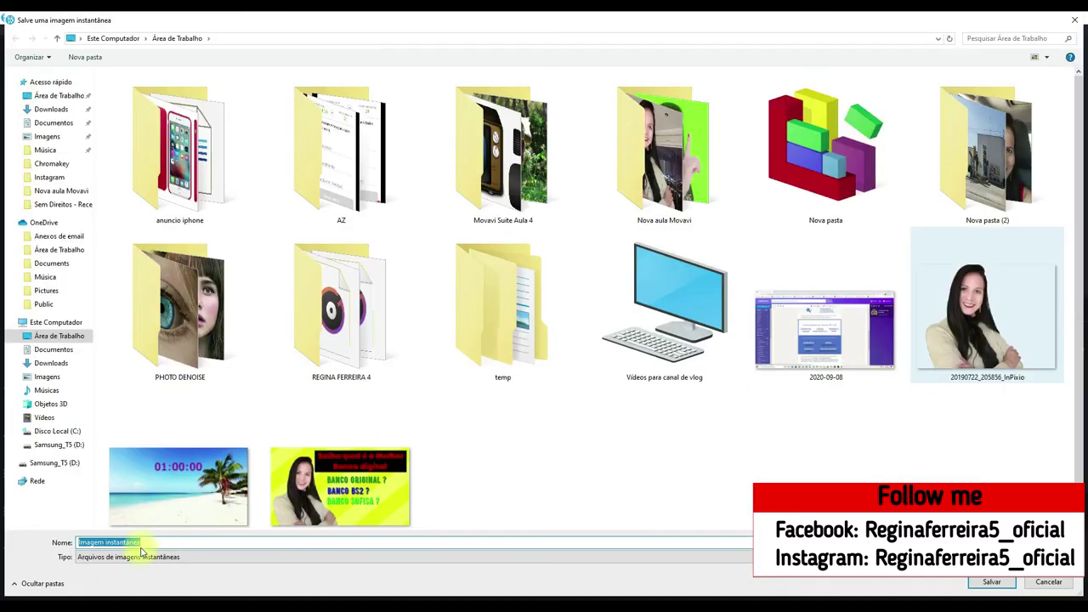
pyautogui.click(151, 542)
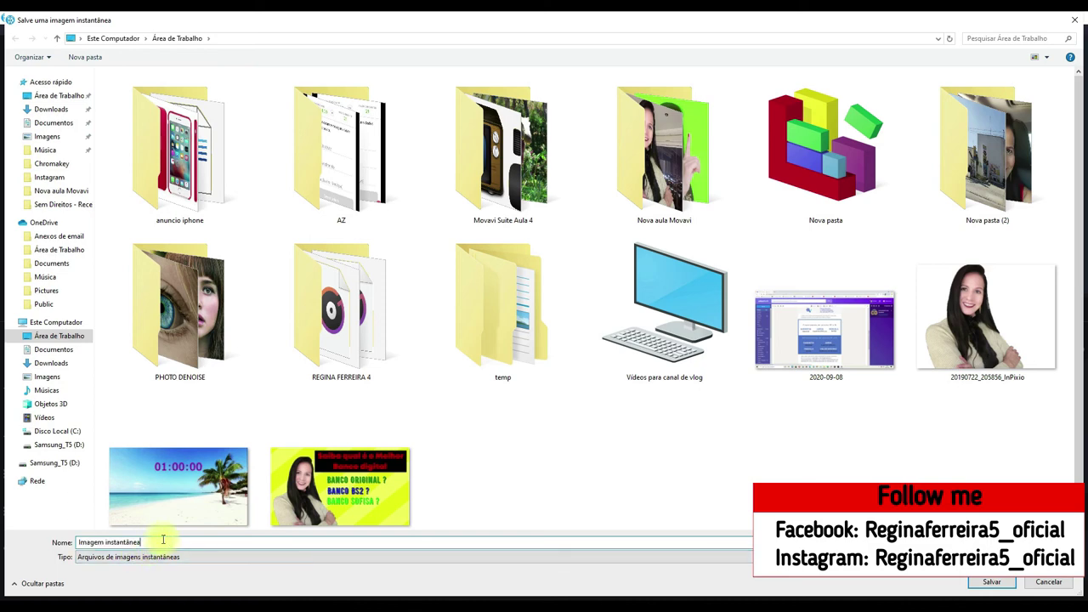
pyautogui.press('Return')
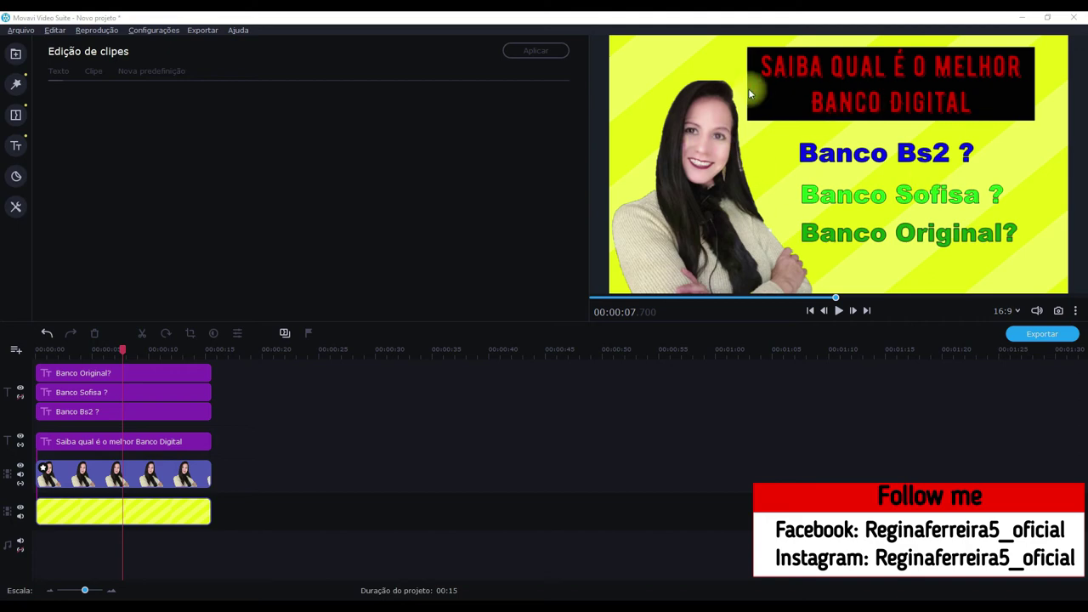
# Switch the project's aspect ratio to 1:1, 9:16 and finally 4:3 to compare the formats.
pyautogui.click(1017, 311)
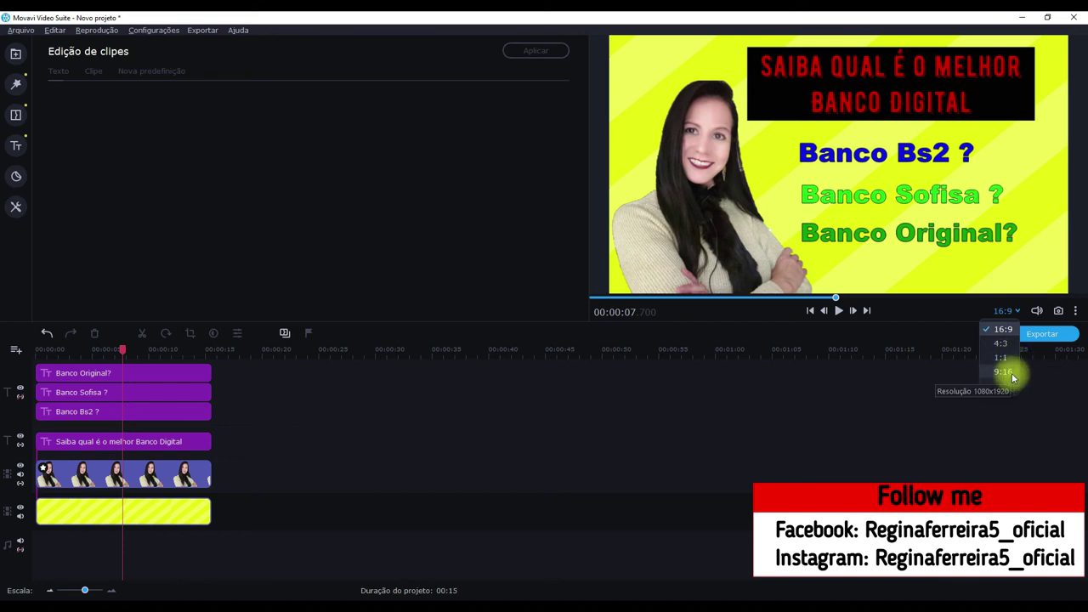
pyautogui.click(1001, 358)
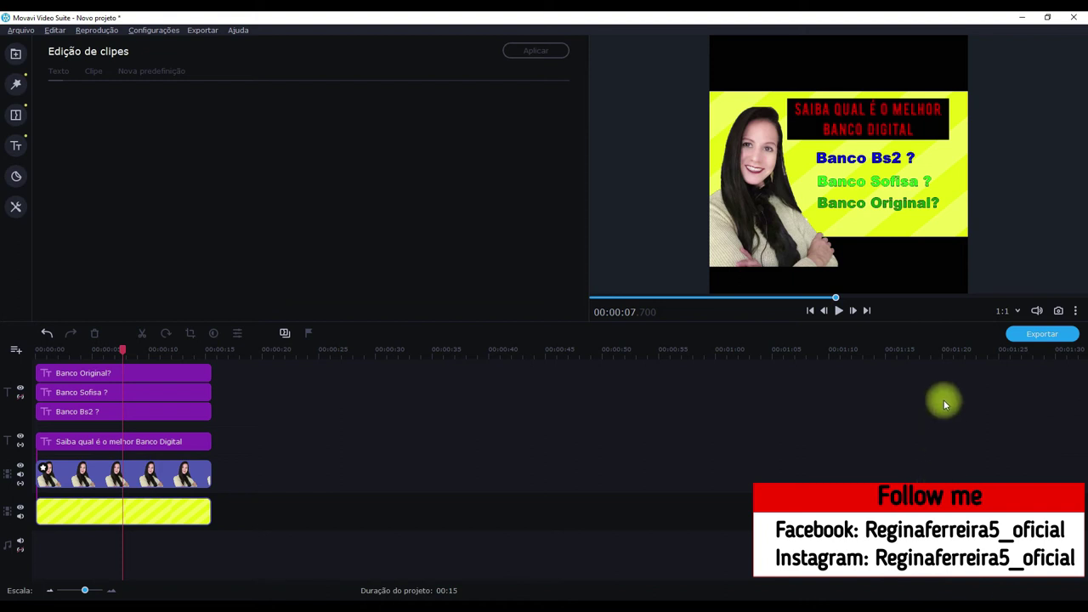
pyautogui.click(1007, 311)
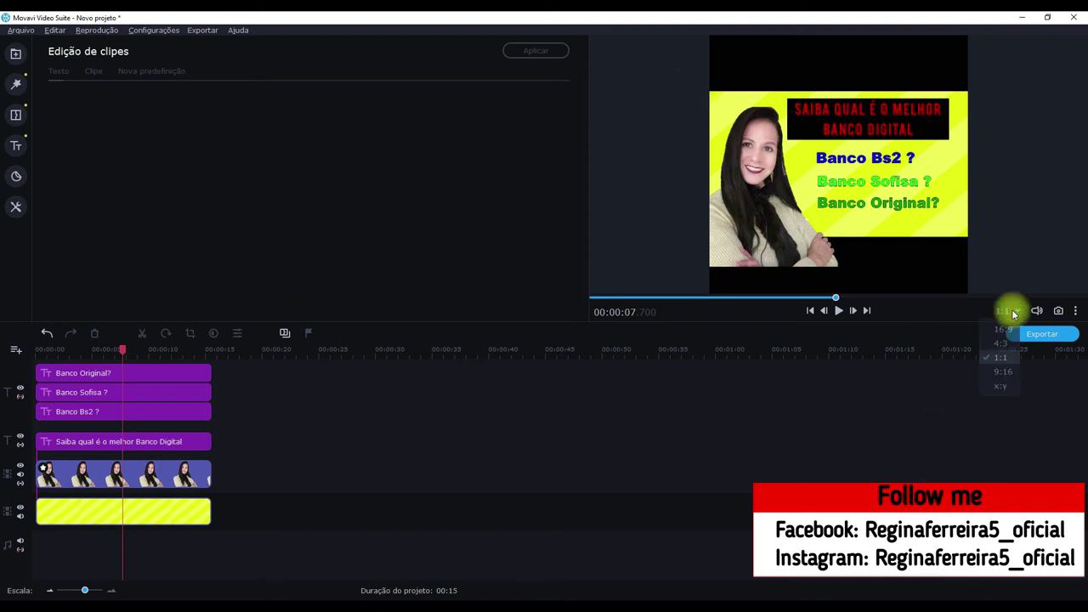
pyautogui.click(1001, 371)
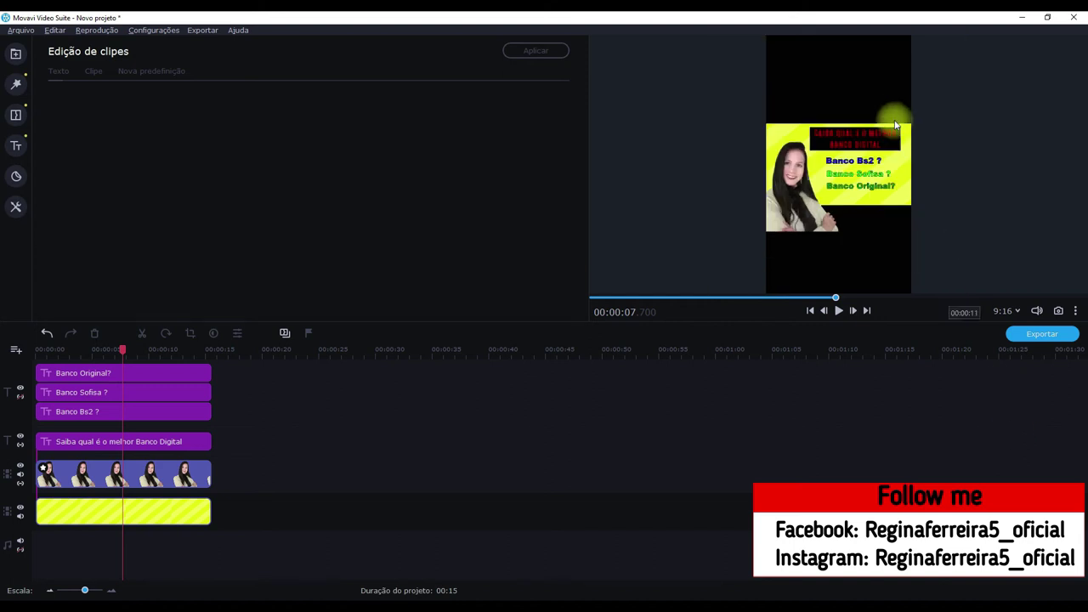
pyautogui.click(1013, 316)
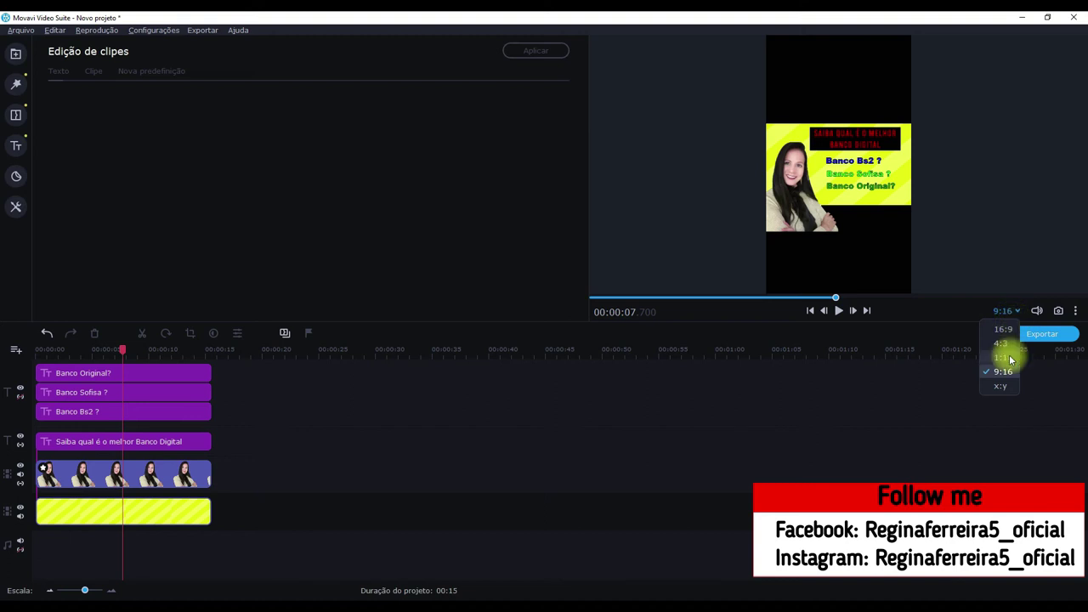
pyautogui.click(1000, 343)
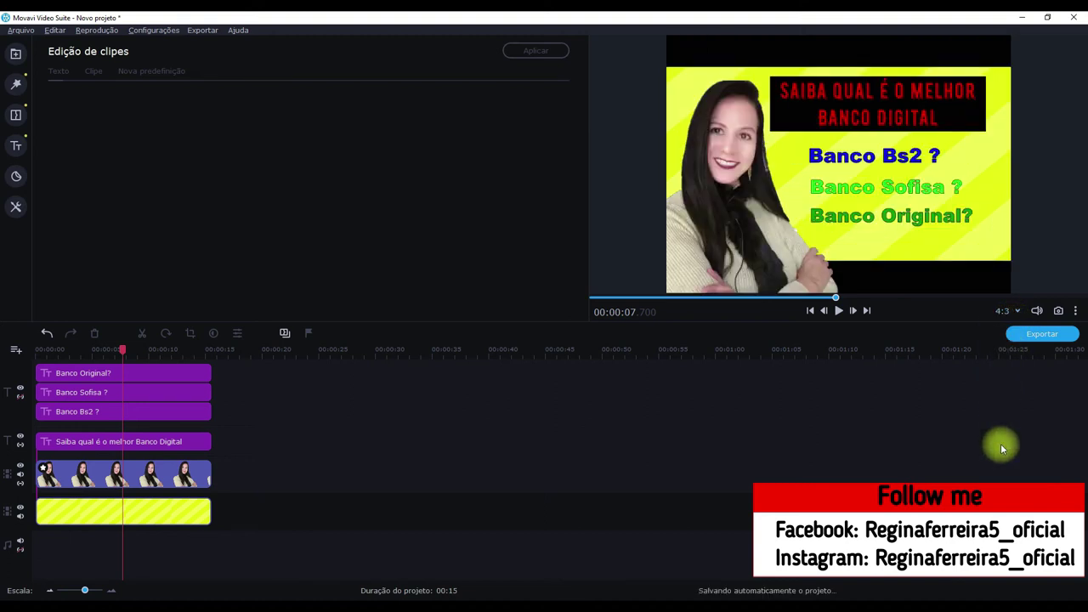
# Check the project's custom resolution options, close them and switch the aspect ratio to 9:16.
pyautogui.click(1009, 311)
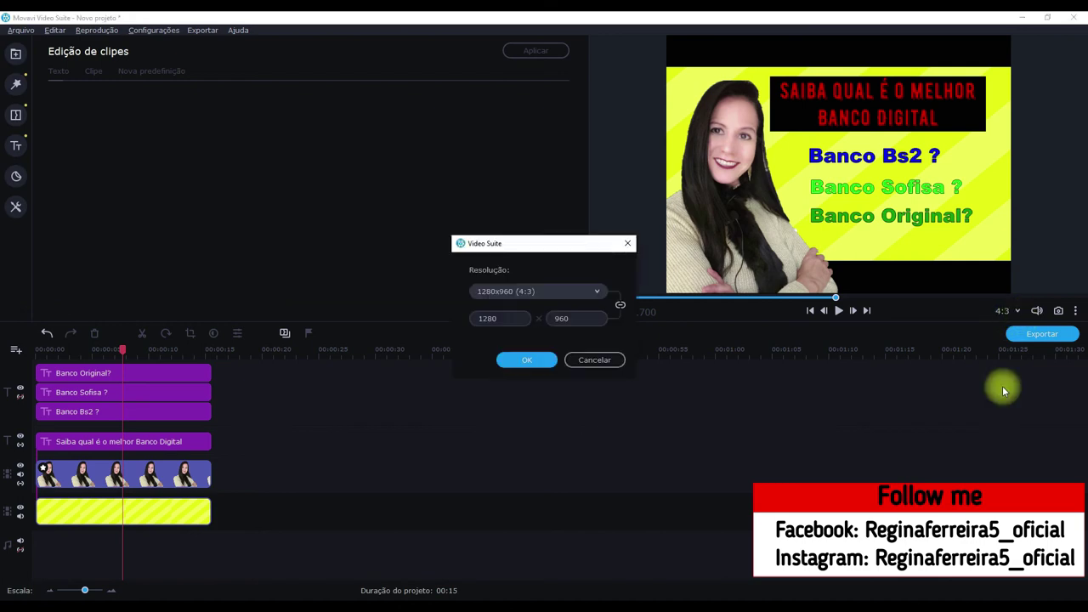
pyautogui.click(585, 291)
pyautogui.press('Escape')
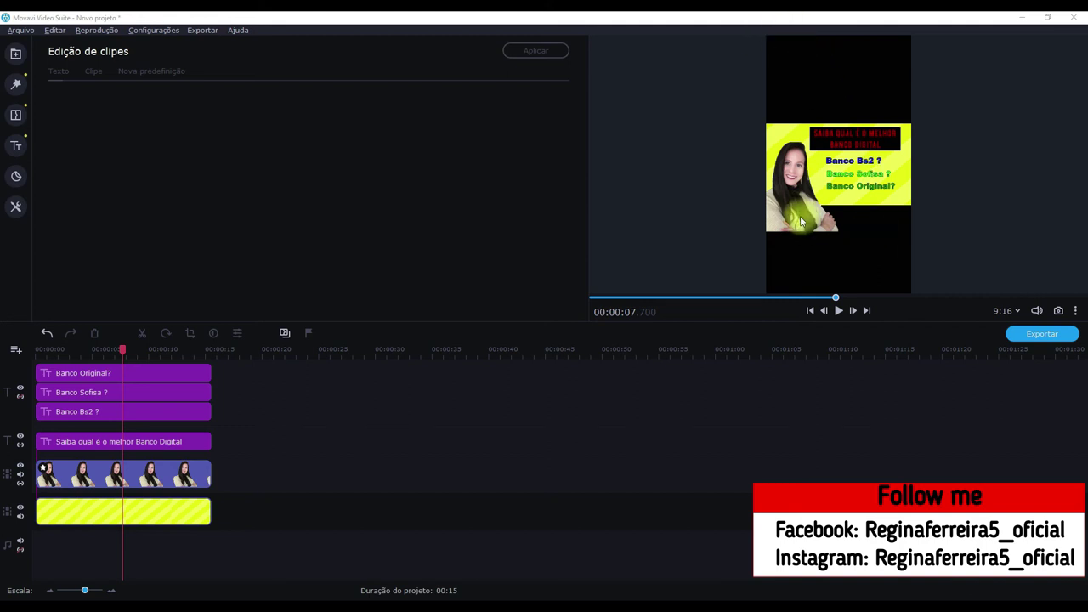
# Scale down and reposition the portrait's picture-in-picture overlay so it fits inside the striped background in the 9:16 format.
pyautogui.click(127, 477)
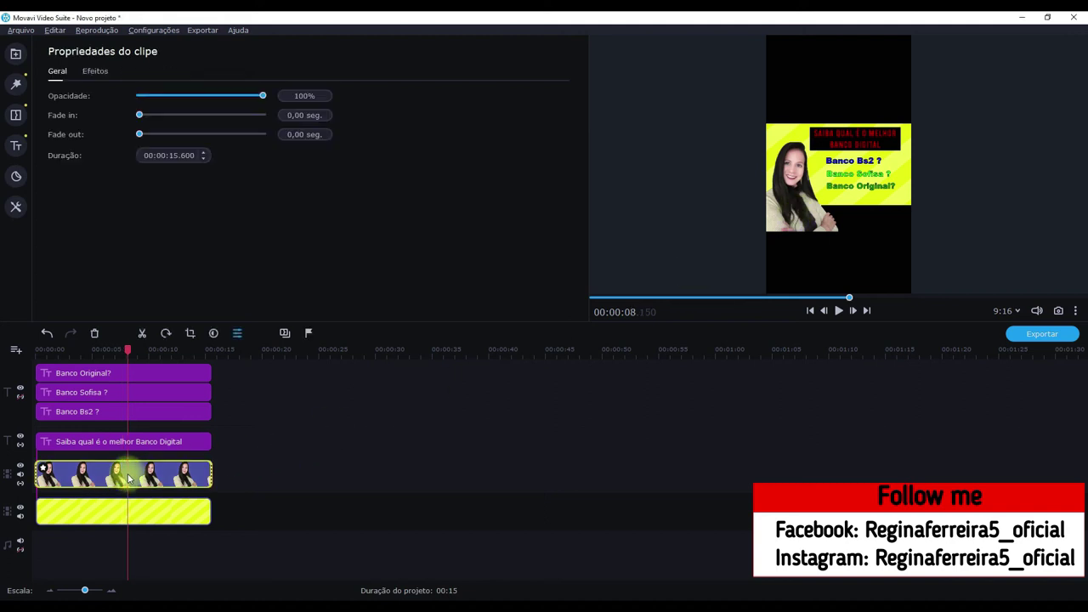
pyautogui.click(15, 209)
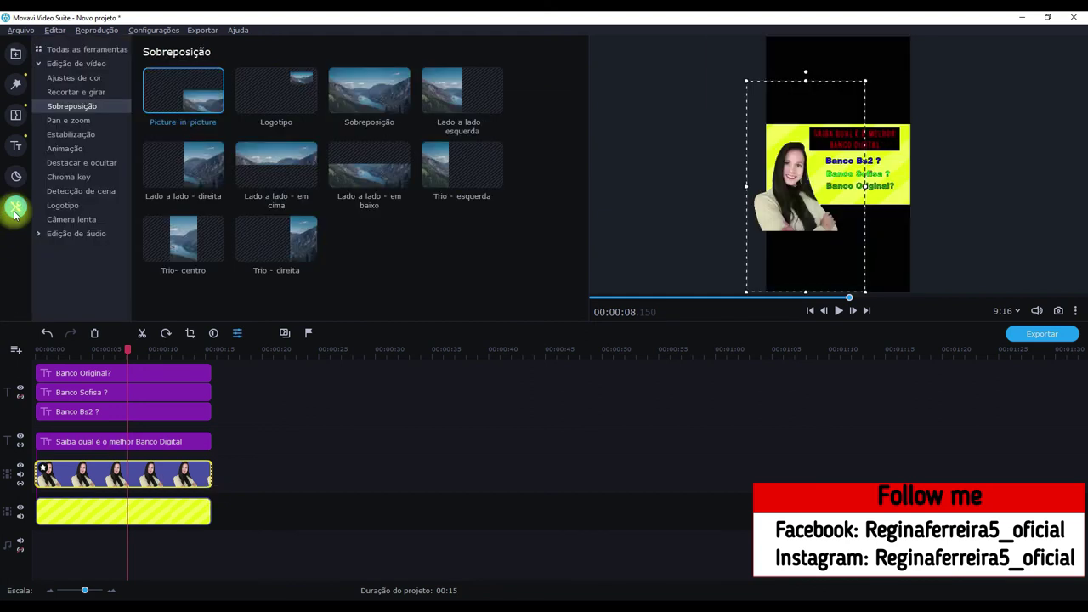
pyautogui.moveTo(794, 226); pyautogui.dragTo(811, 201)
pyautogui.moveTo(879, 55)
pyautogui.mouseDown()
pyautogui.moveTo(857, 66)
pyautogui.moveTo(868, 74)
pyautogui.mouseUp()
pyautogui.moveTo(797, 175); pyautogui.dragTo(795, 168)
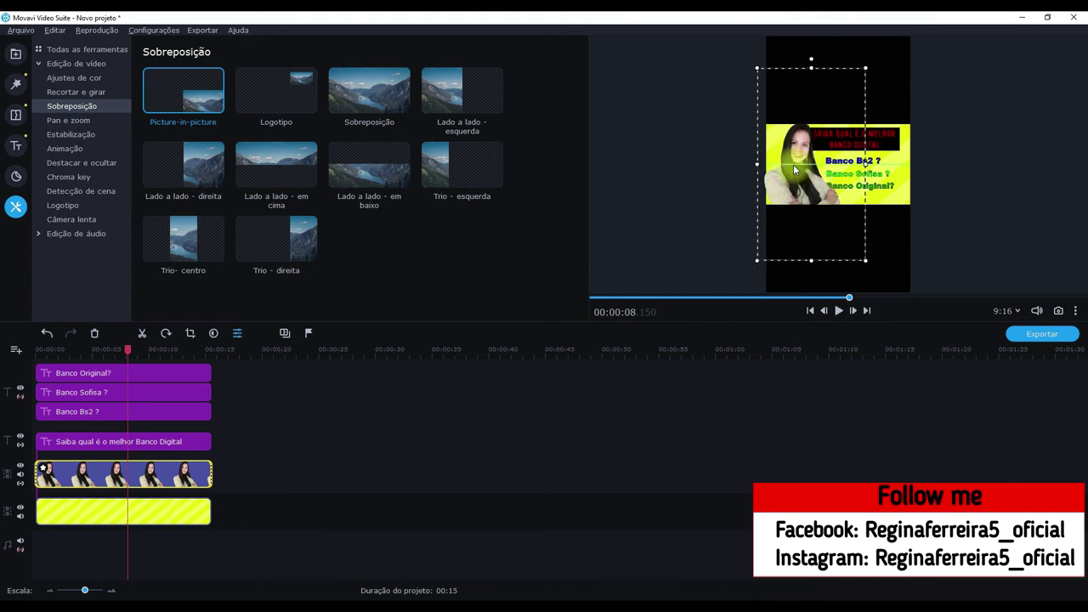
pyautogui.moveTo(753, 67); pyautogui.dragTo(768, 80)
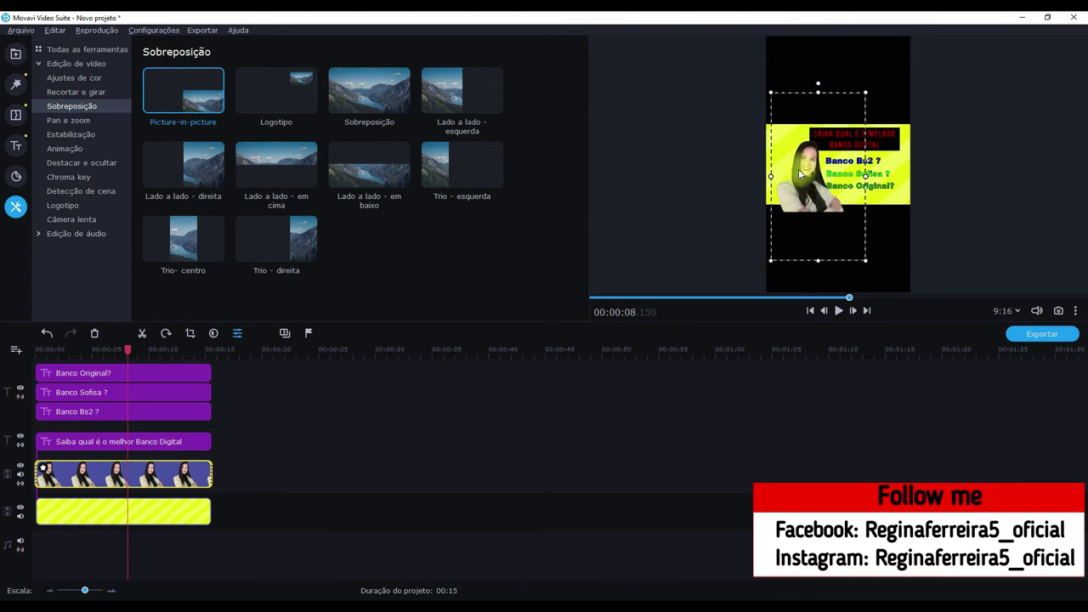
pyautogui.moveTo(806, 197); pyautogui.dragTo(799, 203)
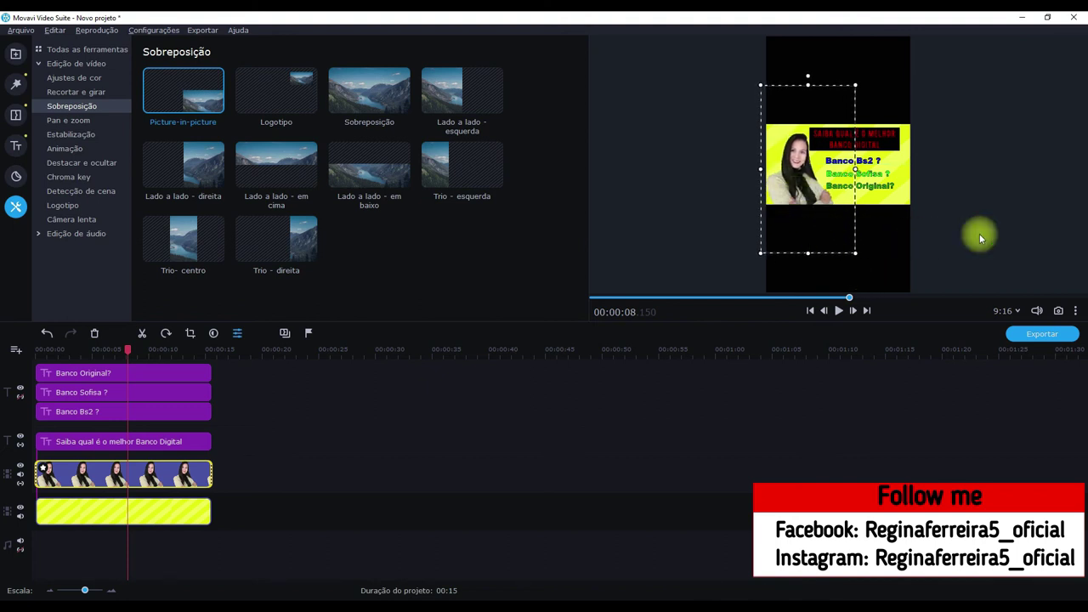
pyautogui.click(903, 450)
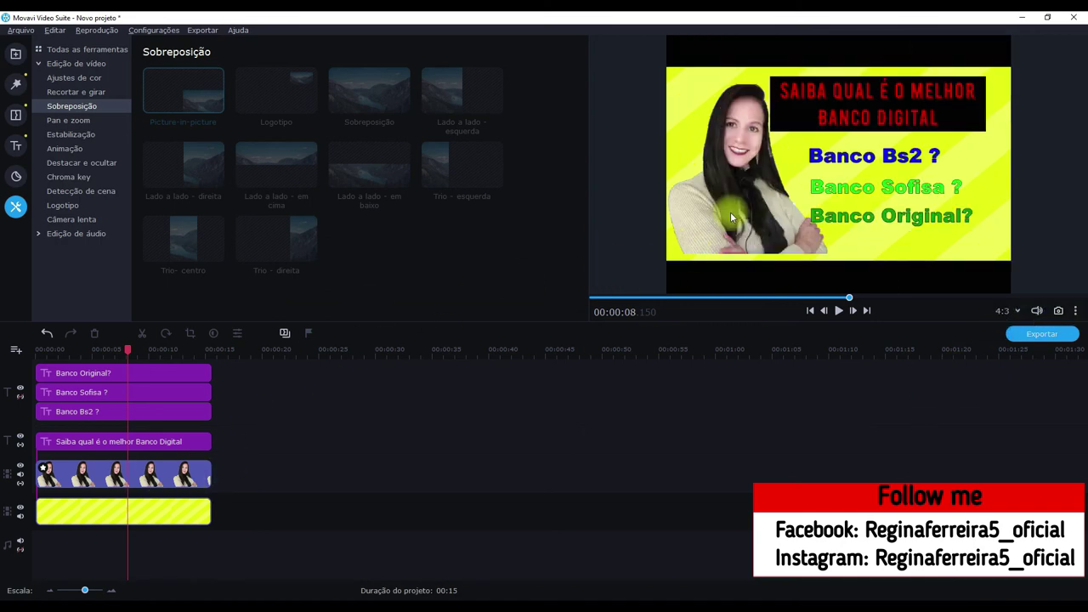
# Move the portrait overlay slightly lower to align it with the striped background's bottom edge in the 4:3 format.
pyautogui.click(129, 480)
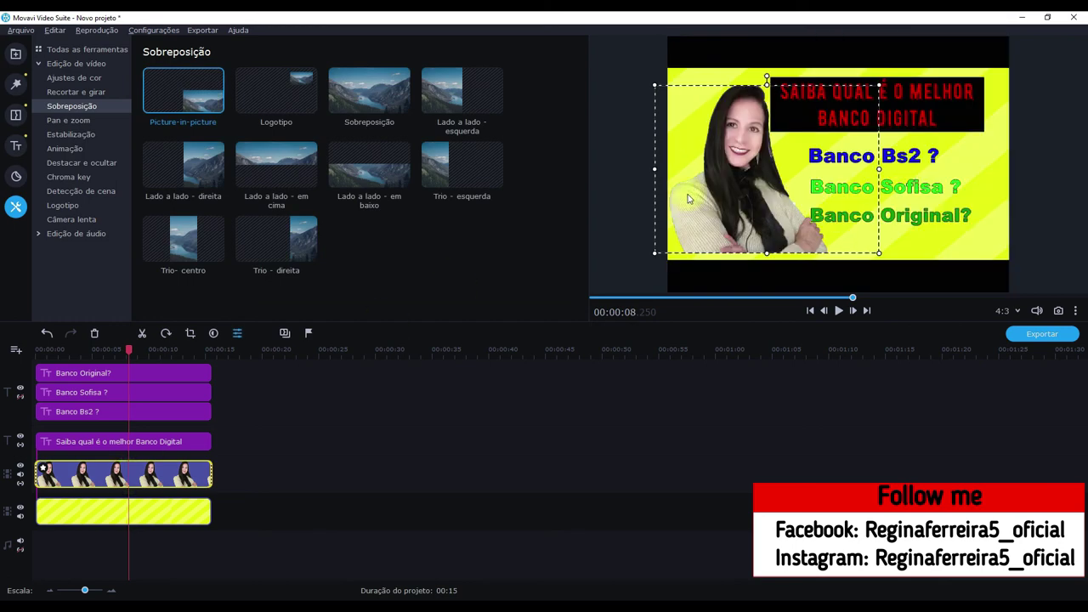
pyautogui.moveTo(750, 191); pyautogui.dragTo(749, 196)
pyautogui.click(809, 450)
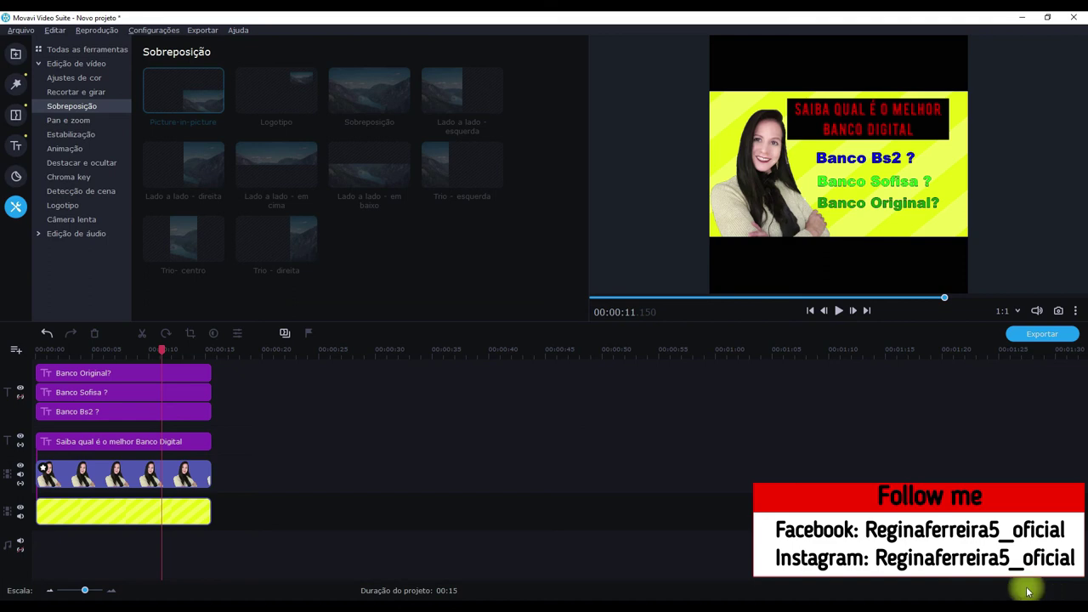
# Replace the portrait clip on the overlay track with the green-screen photo 20200212_165009.jpg, extended to 00:00:15.600.
pyautogui.click(15, 54)
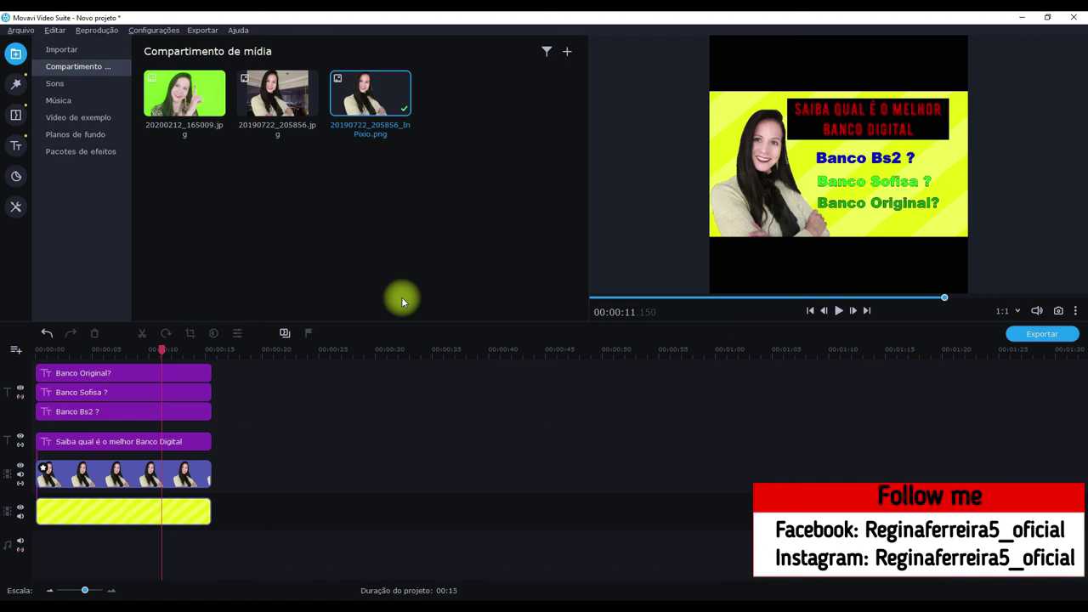
pyautogui.click(151, 473)
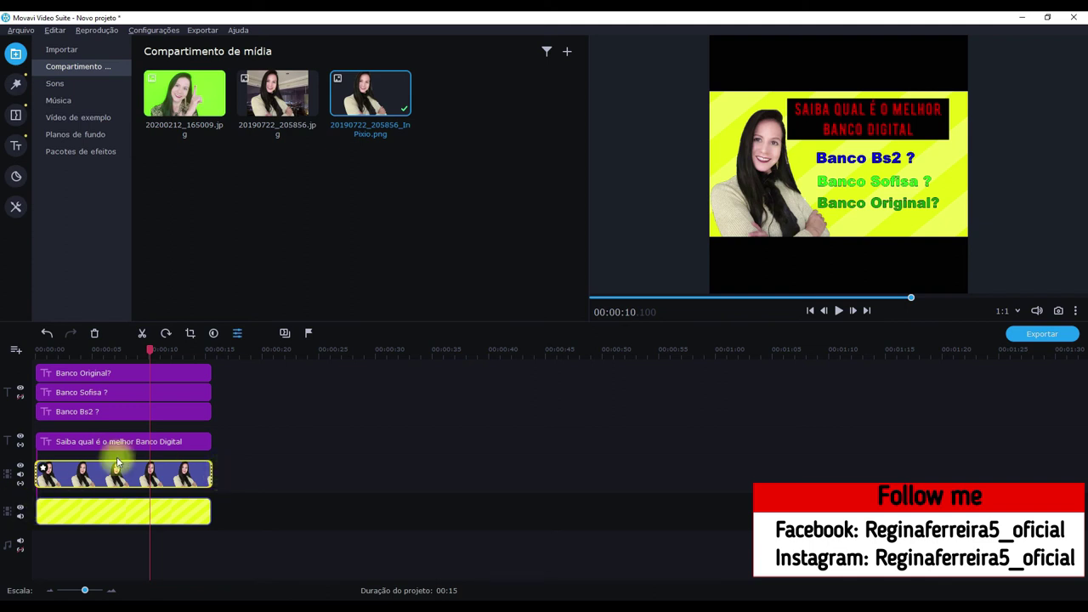
pyautogui.click(143, 474)
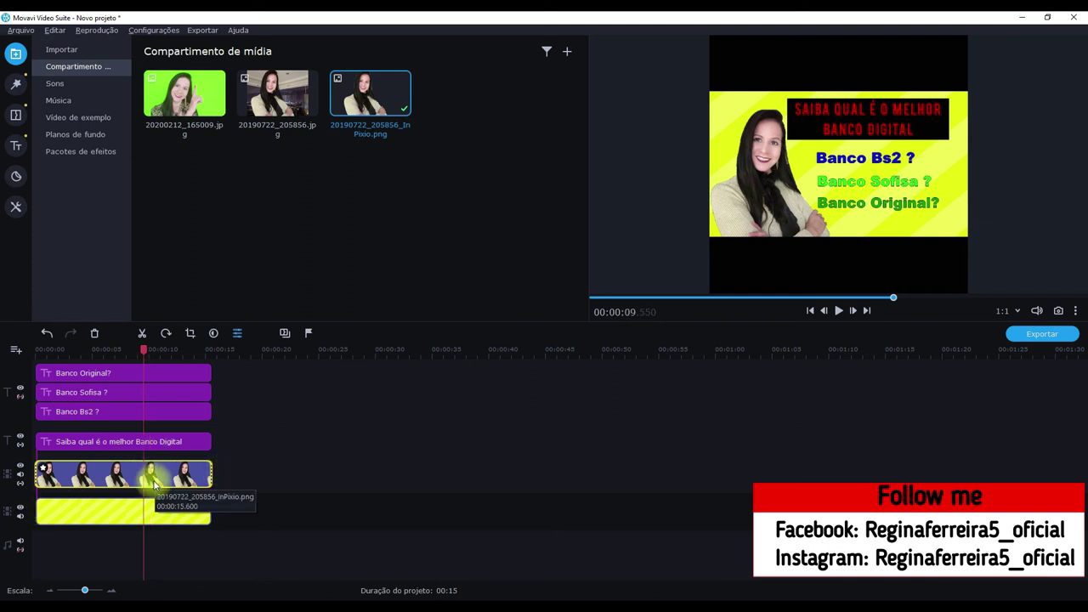
pyautogui.press('Delete')
pyautogui.moveTo(190, 103); pyautogui.dragTo(35, 463)
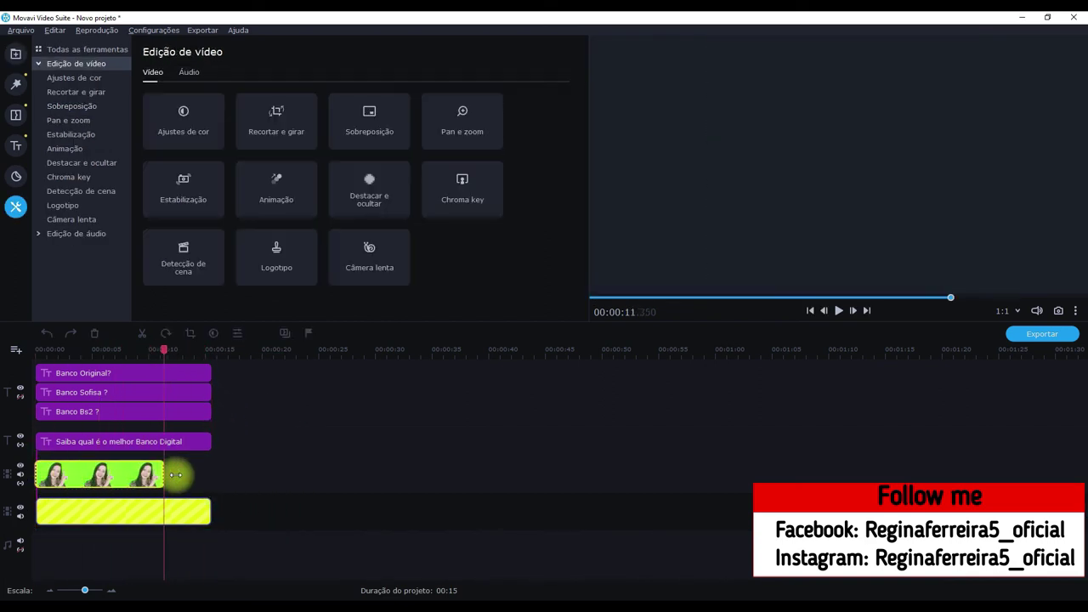
# Move the playhead to 00:00:07.050 and set the project's aspect ratio to 16:9.
pyautogui.click(115, 425)
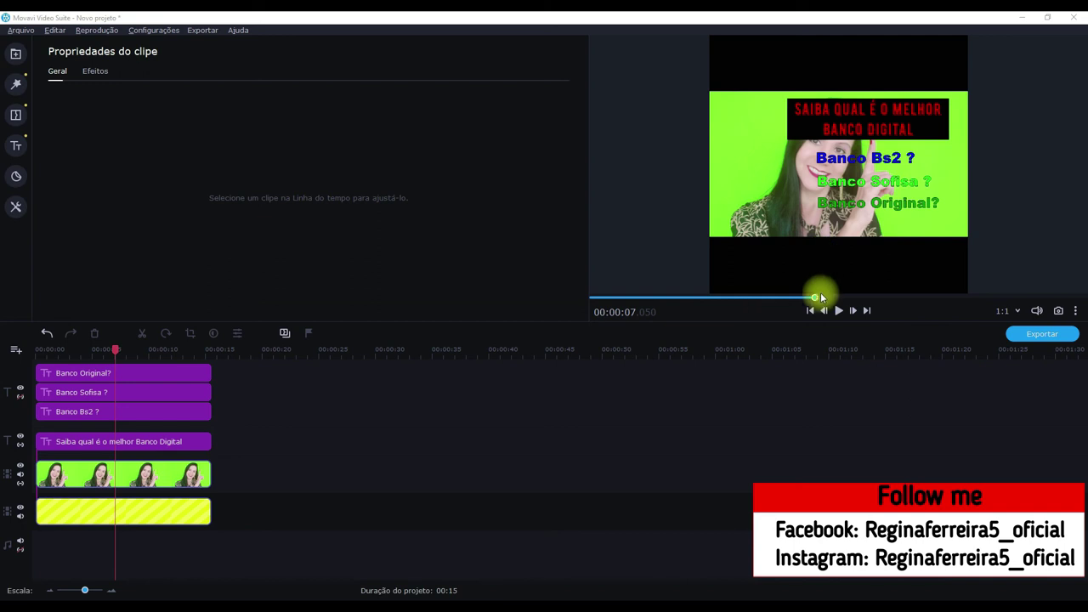
pyautogui.click(1017, 315)
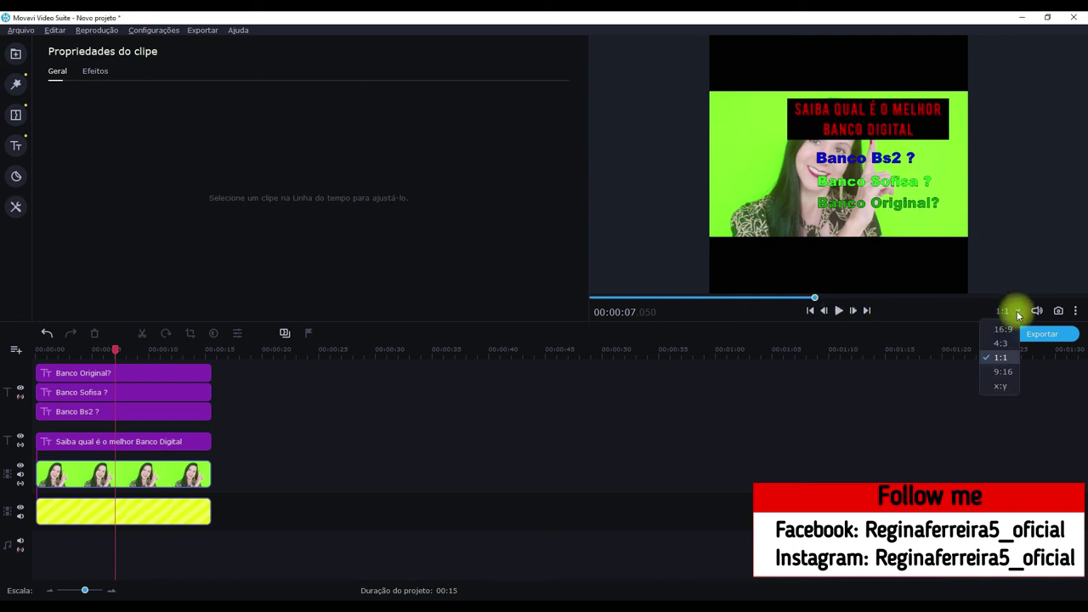
pyautogui.click(1005, 337)
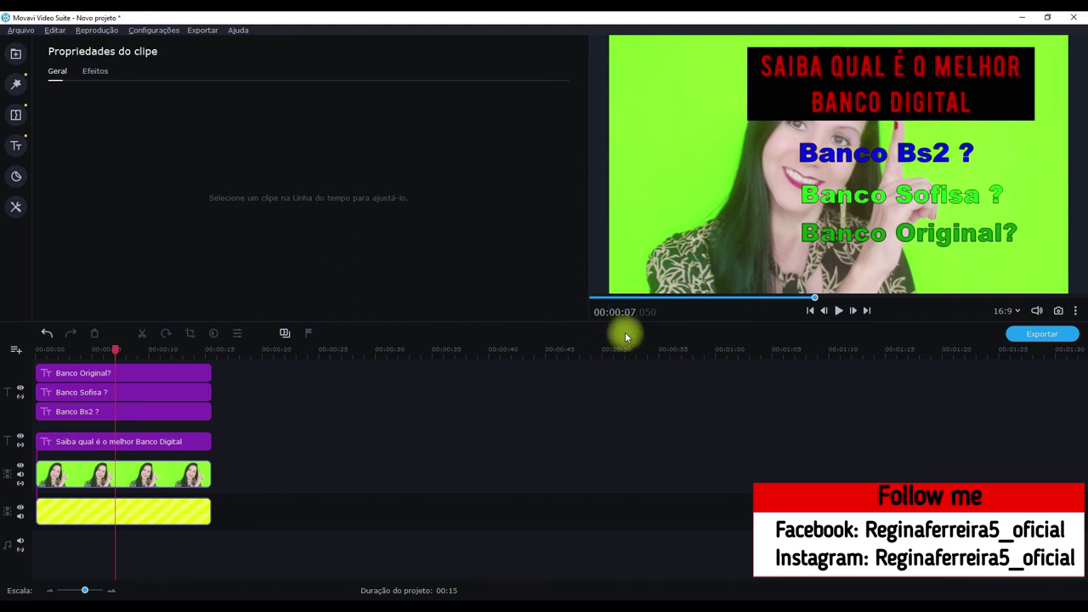
# Remove the photo clip's green background with Chroma key, sampling the green beside the woman.
pyautogui.click(115, 476)
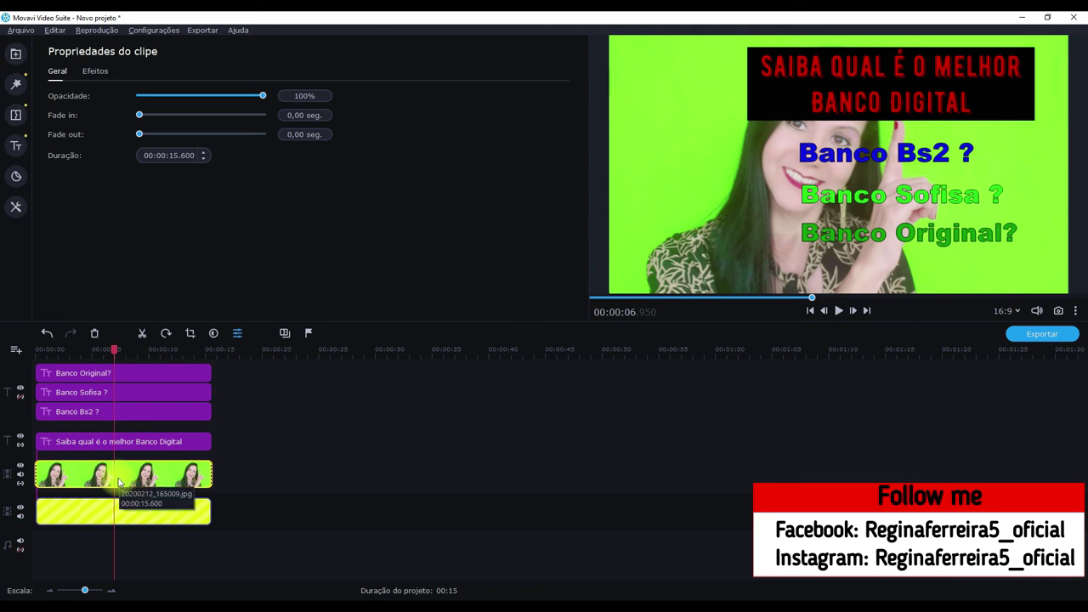
pyautogui.click(15, 206)
pyautogui.click(89, 480)
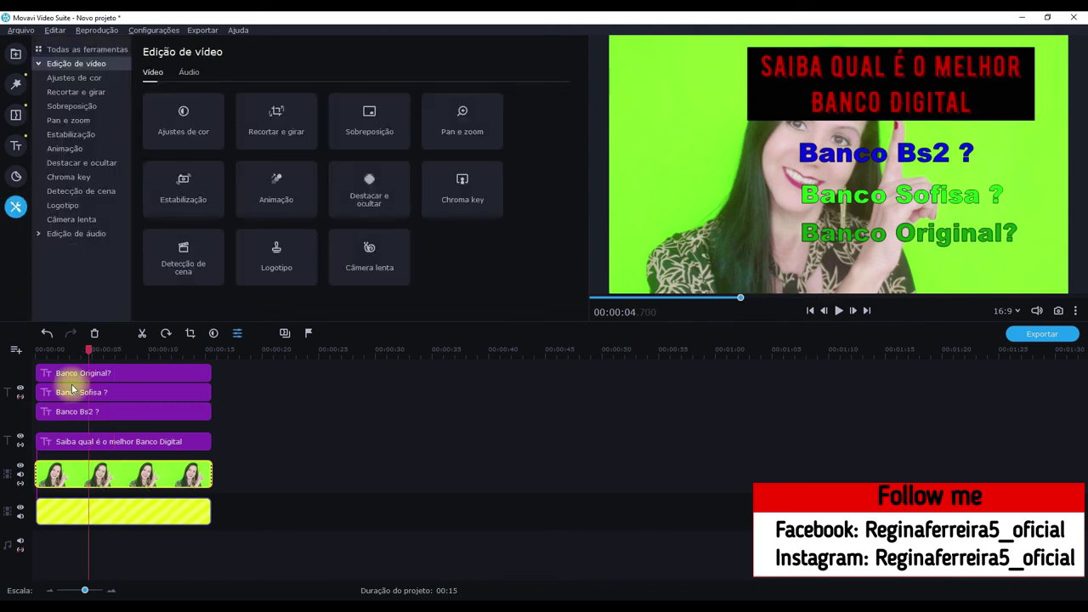
pyautogui.click(72, 176)
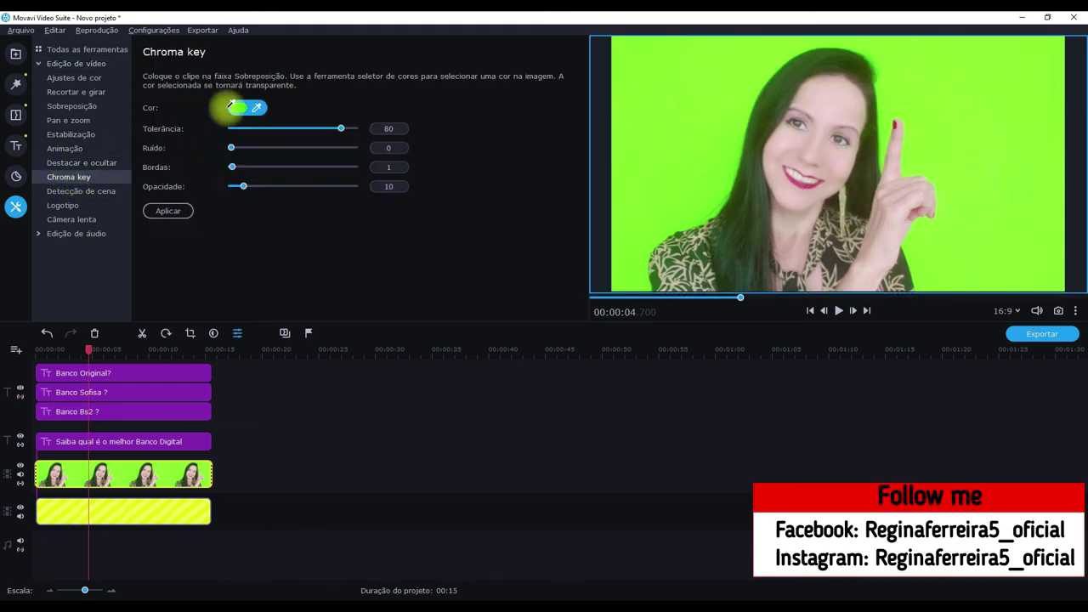
pyautogui.click(255, 107)
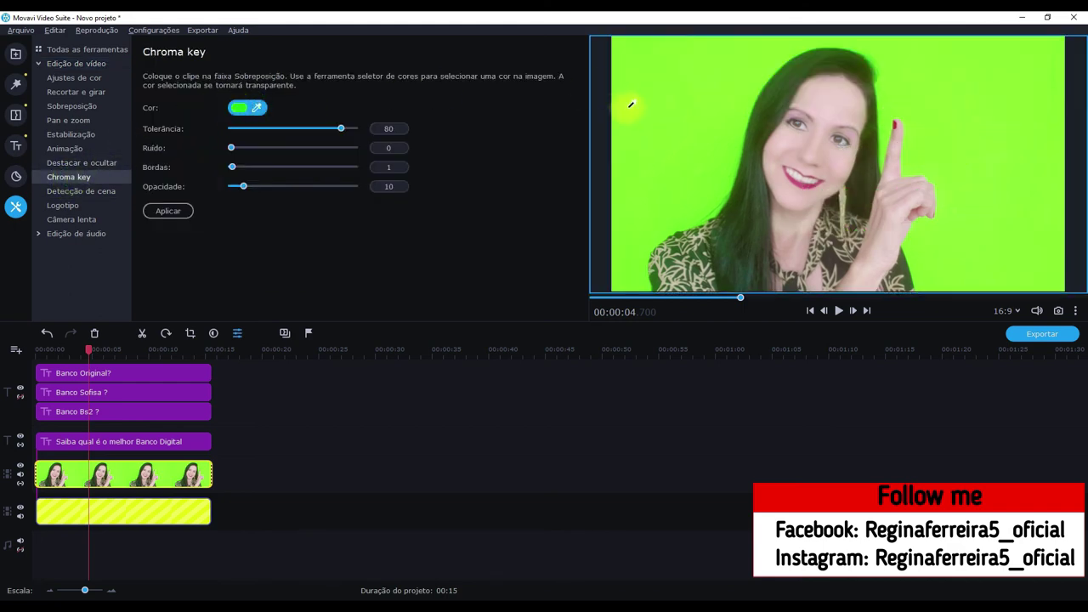
pyautogui.click(712, 98)
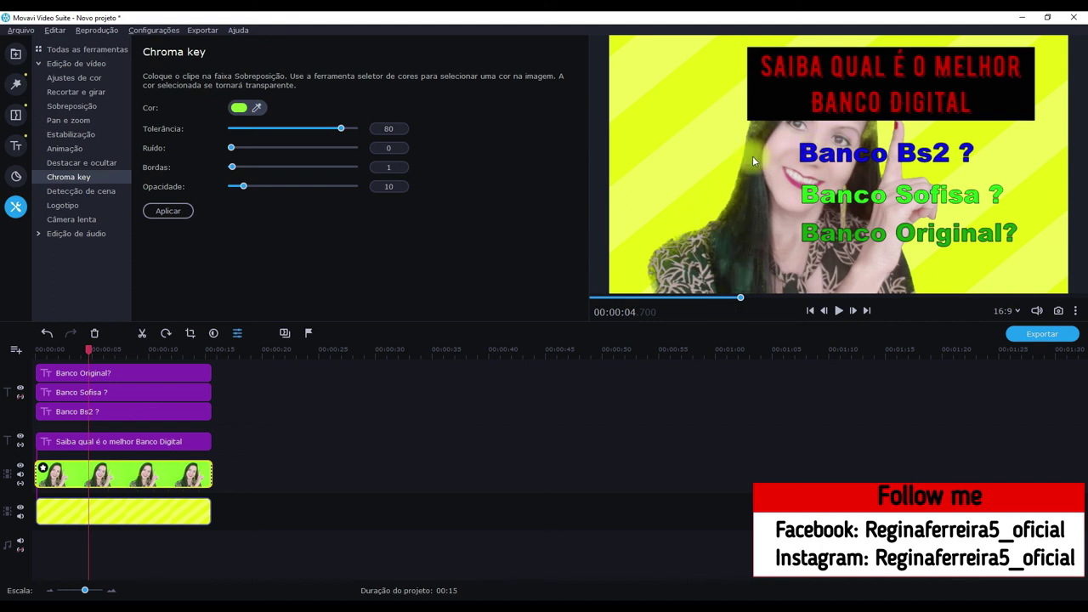
# Raise the photo clip's shadows (Sombras) to 22 in the advanced colour adjustments.
pyautogui.click(69, 80)
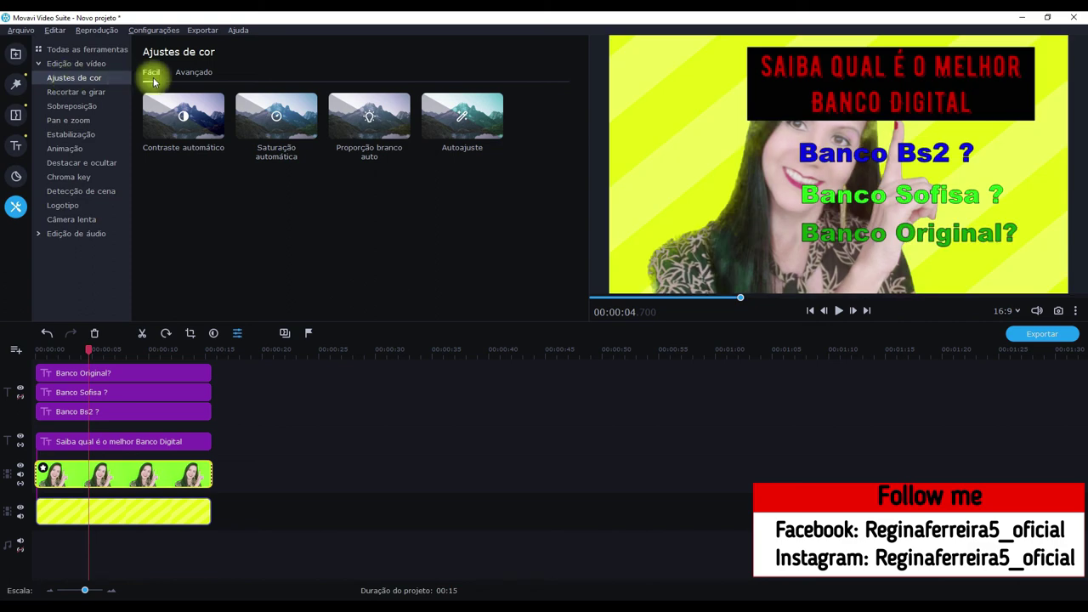
pyautogui.click(192, 73)
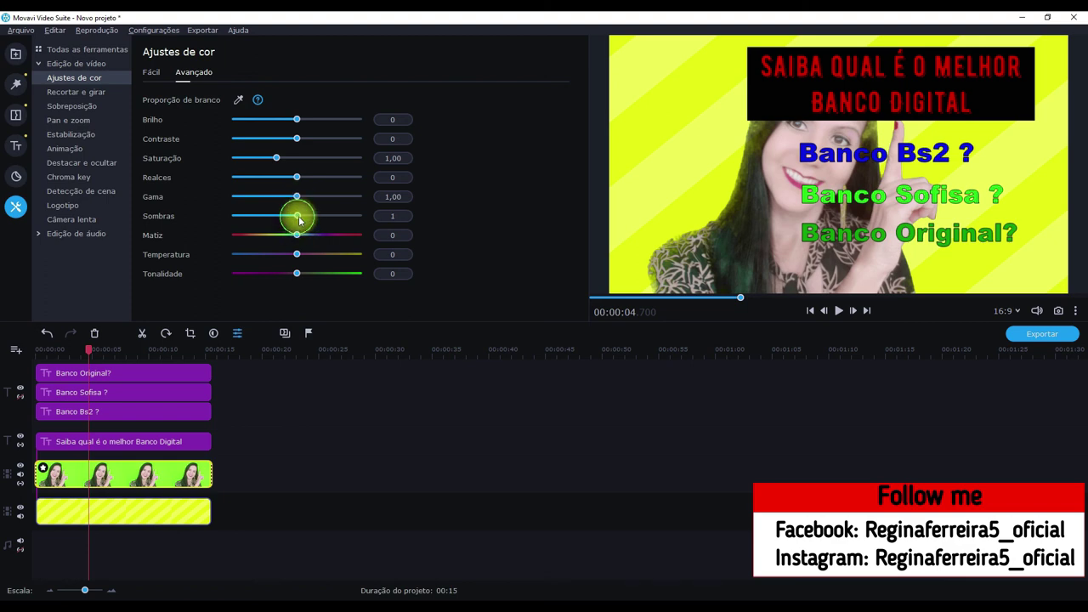
pyautogui.moveTo(297, 216); pyautogui.dragTo(310, 216)
# Move all four title clips past the end of the photo clip and set the playhead to 00:00:07.250.
pyautogui.moveTo(109, 372); pyautogui.dragTo(479, 375)
pyautogui.moveTo(138, 391); pyautogui.dragTo(552, 396)
pyautogui.click(158, 397)
pyautogui.moveTo(157, 396); pyautogui.dragTo(449, 427)
pyautogui.moveTo(164, 419); pyautogui.dragTo(341, 438)
pyautogui.moveTo(214, 357); pyautogui.dragTo(117, 367)
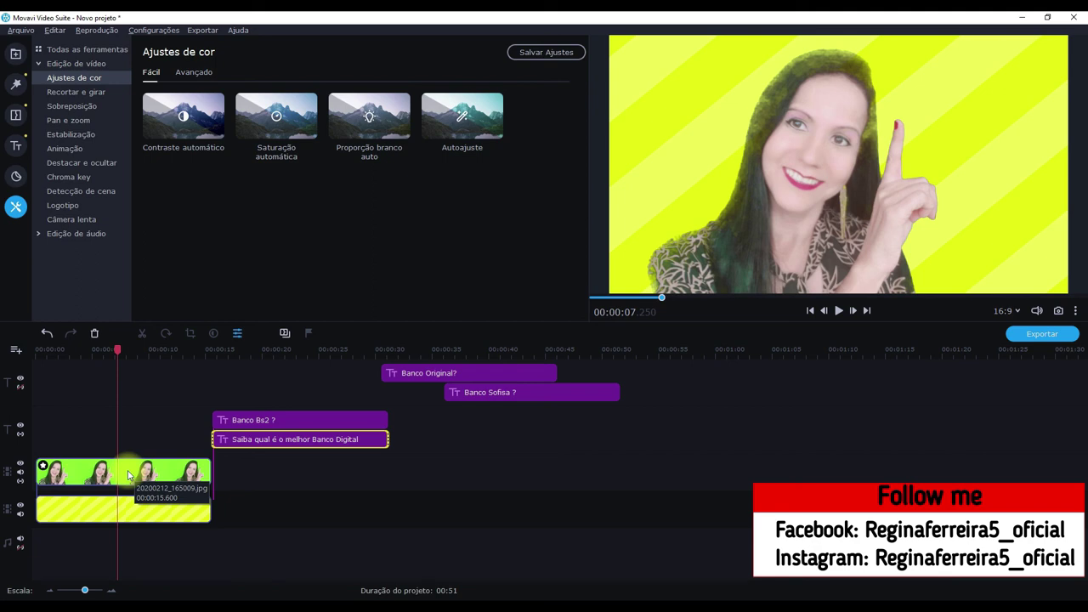
# Lower the photo clip's shadows (Sombras) to -60 in the advanced colour adjustments.
pyautogui.click(123, 475)
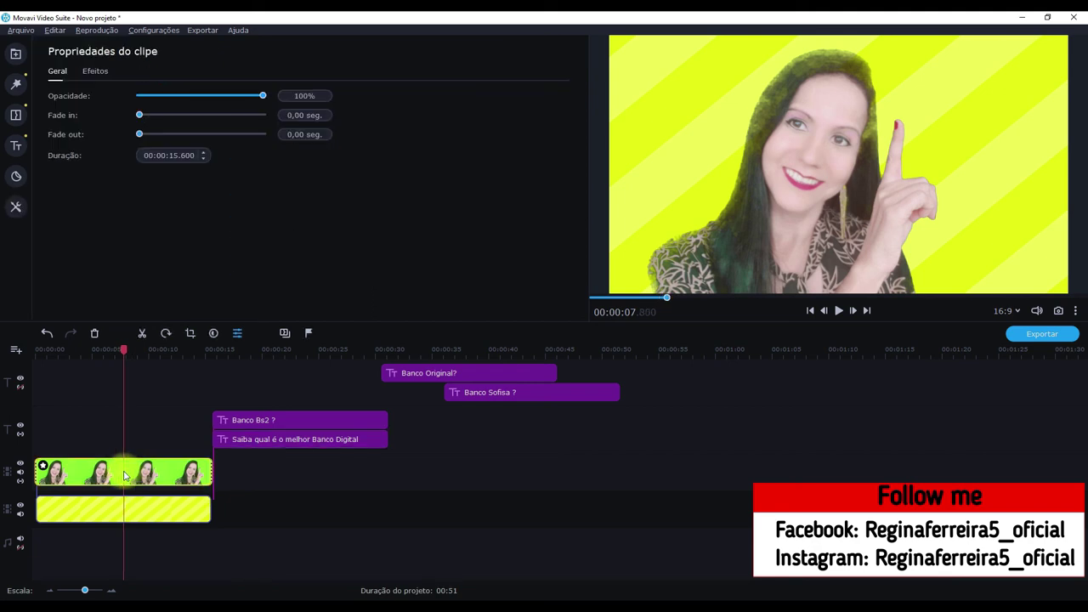
pyautogui.click(16, 207)
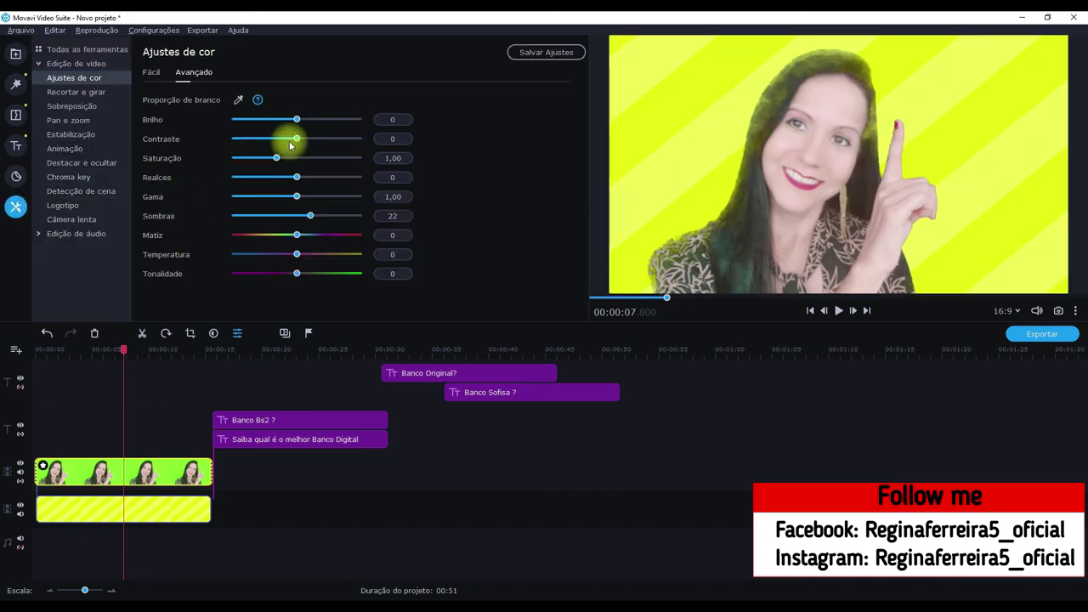
pyautogui.moveTo(310, 216); pyautogui.dragTo(261, 217)
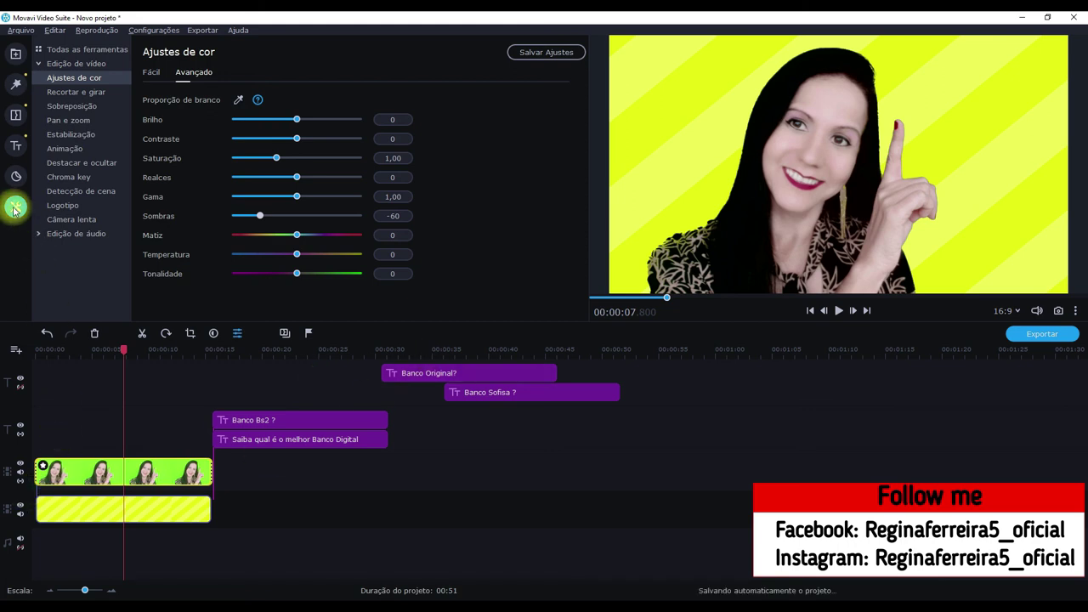
# Apply the Picture-in-picture overlay to the photo clip, then enlarge it and position it in the frame's lower-left corner.
pyautogui.click(53, 106)
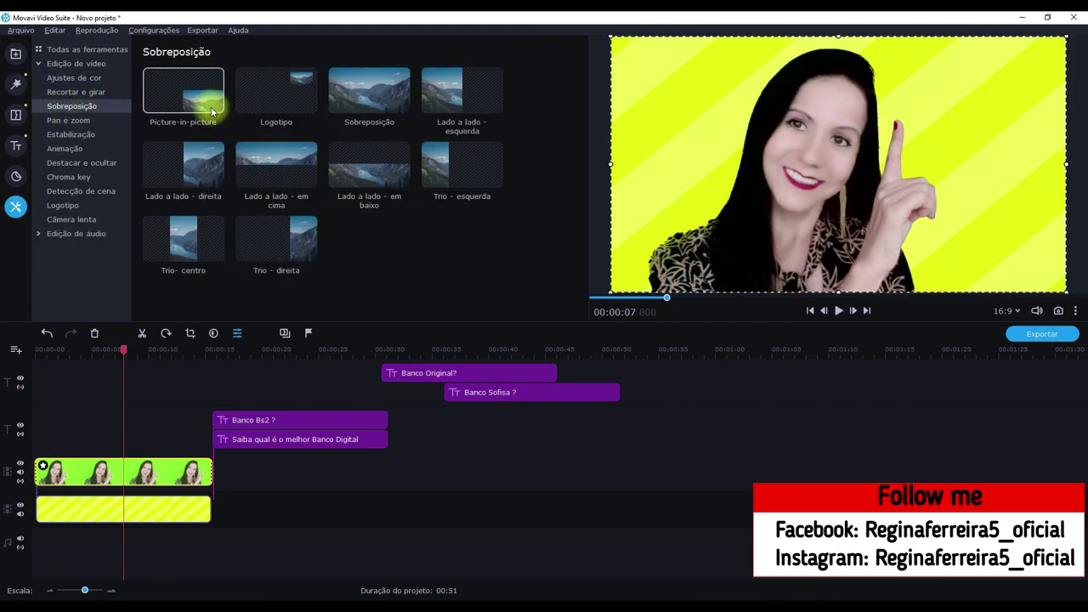
pyautogui.click(206, 108)
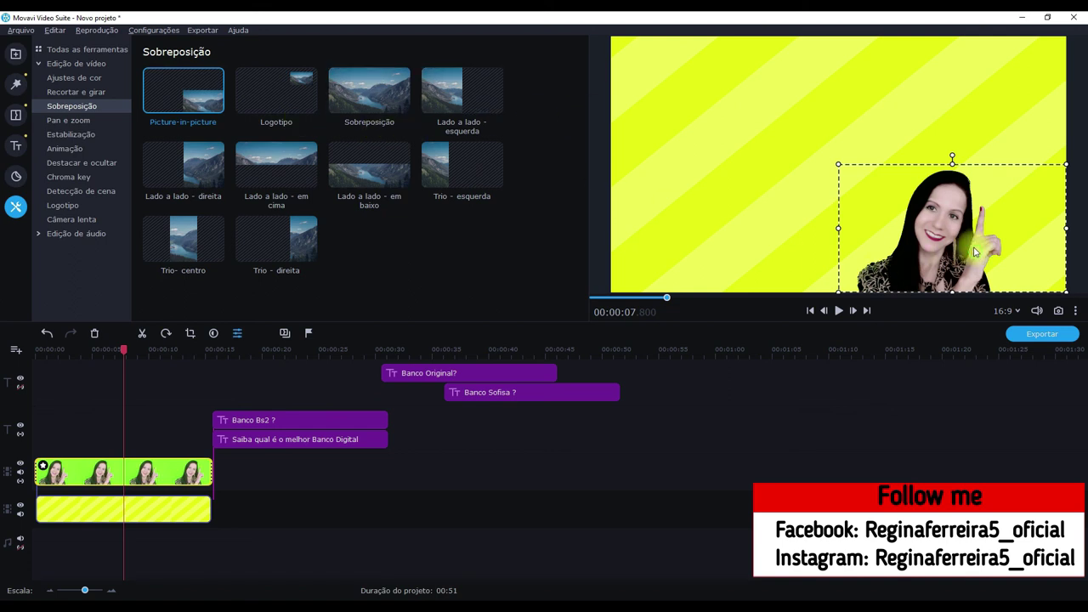
pyautogui.moveTo(956, 255); pyautogui.dragTo(816, 174)
pyautogui.moveTo(678, 209); pyautogui.dragTo(619, 245)
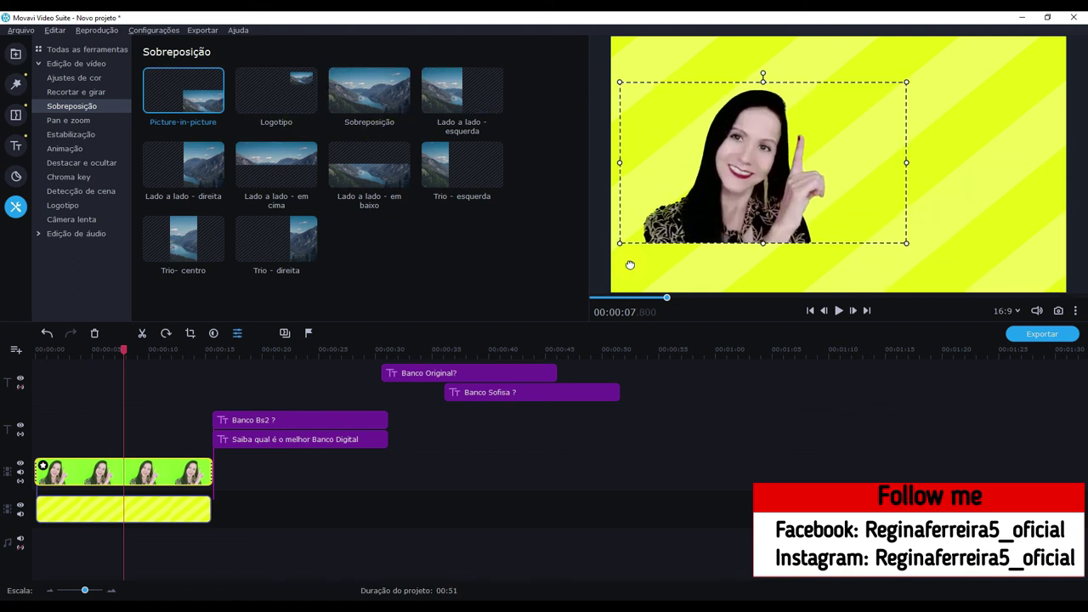
pyautogui.moveTo(750, 247); pyautogui.dragTo(746, 295)
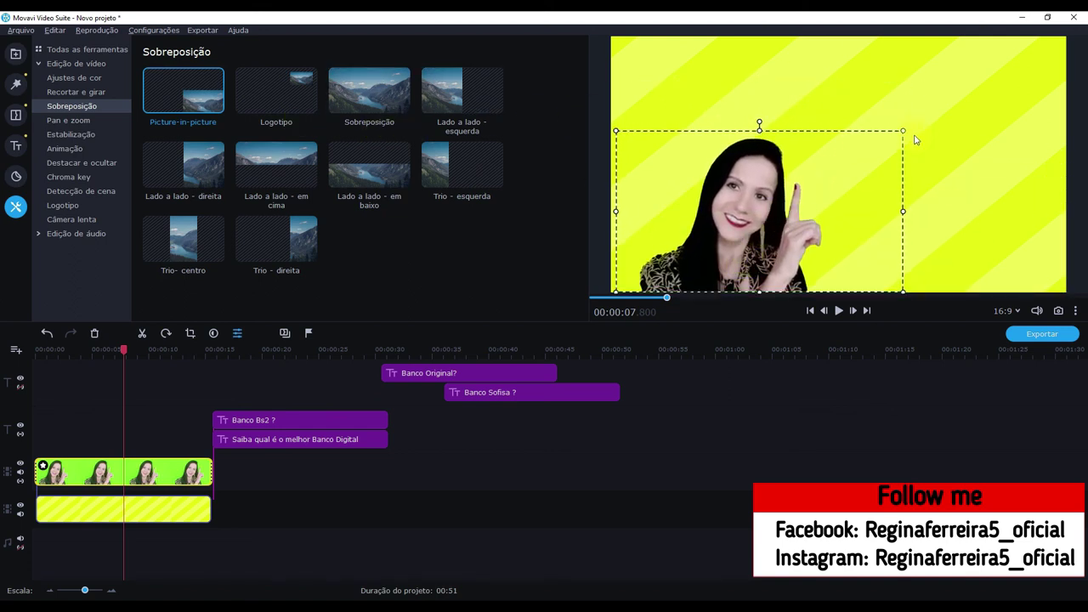
pyautogui.moveTo(901, 134); pyautogui.dragTo(952, 106)
pyautogui.click(652, 515)
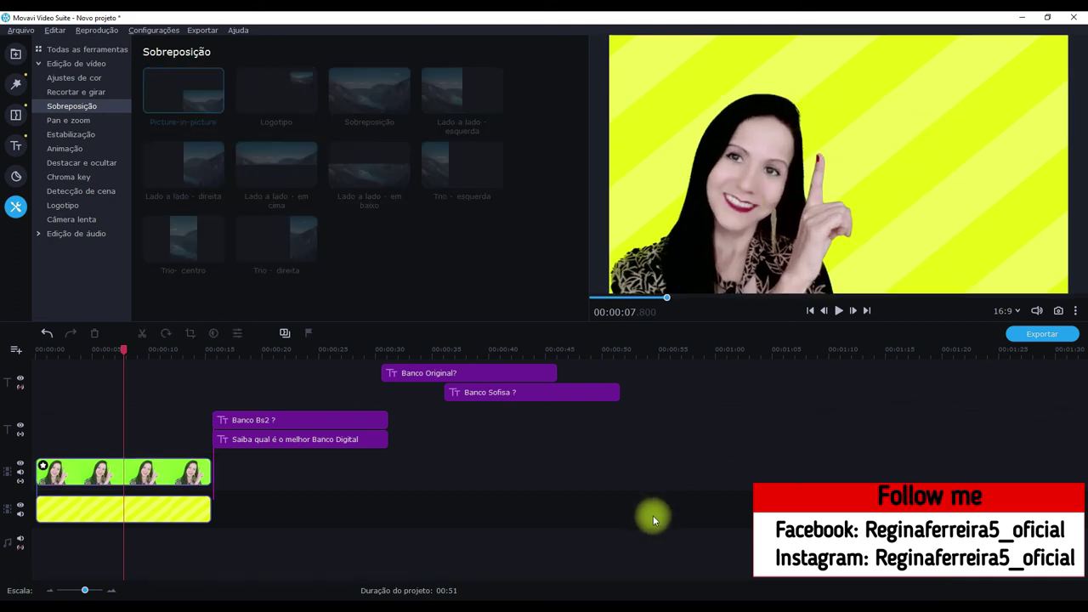
# Move all four title clips back to the timeline start, stacked above the photo clip, and set the playhead to about 6 seconds.
pyautogui.moveTo(250, 439); pyautogui.dragTo(73, 441)
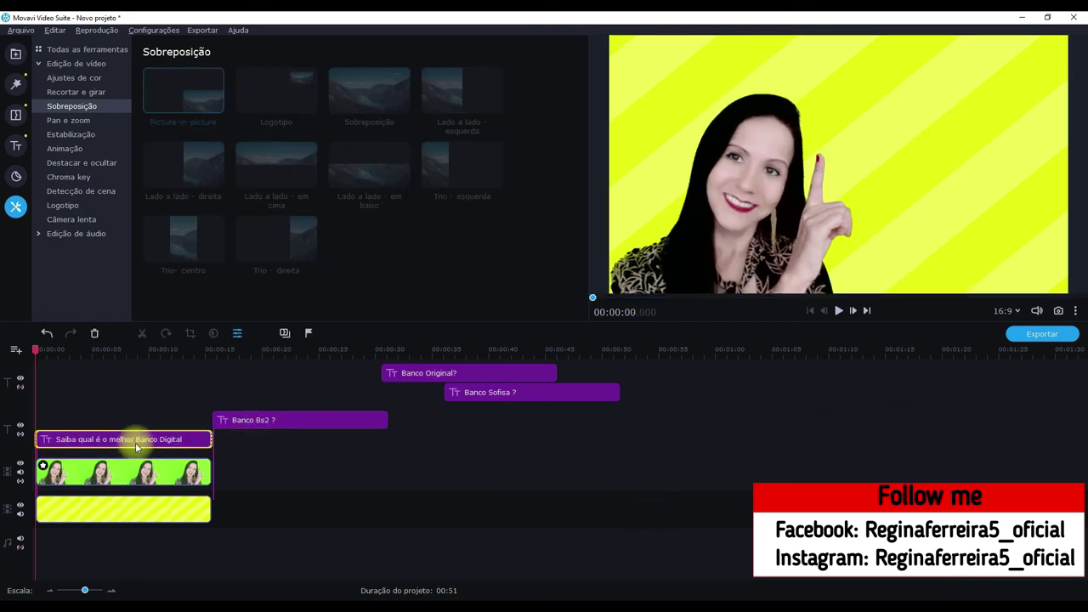
pyautogui.moveTo(224, 423); pyautogui.dragTo(64, 395)
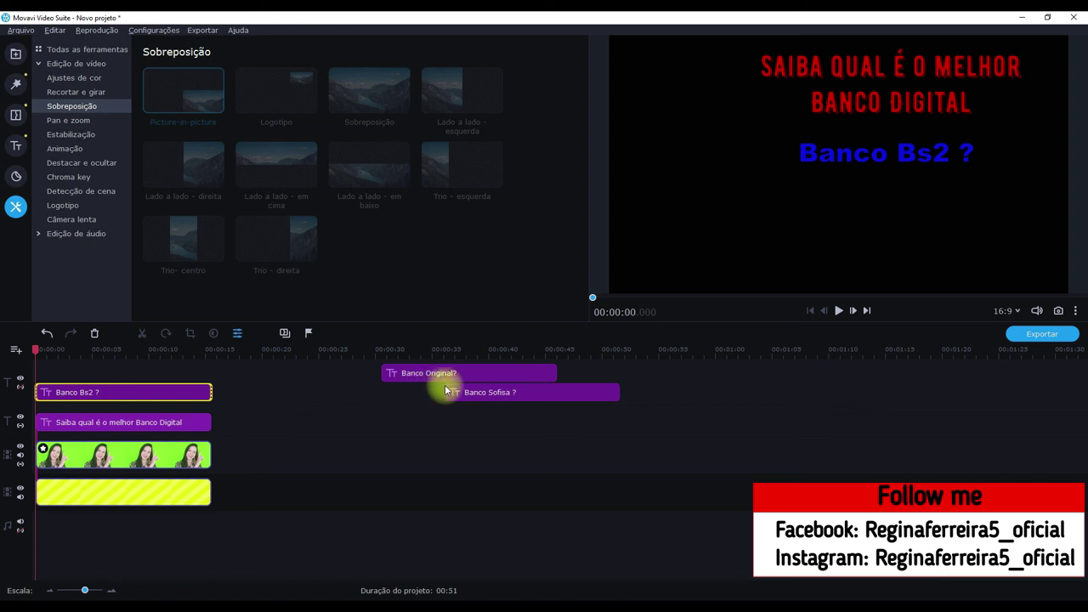
pyautogui.moveTo(481, 392); pyautogui.dragTo(119, 372)
pyautogui.moveTo(426, 372); pyautogui.dragTo(75, 356)
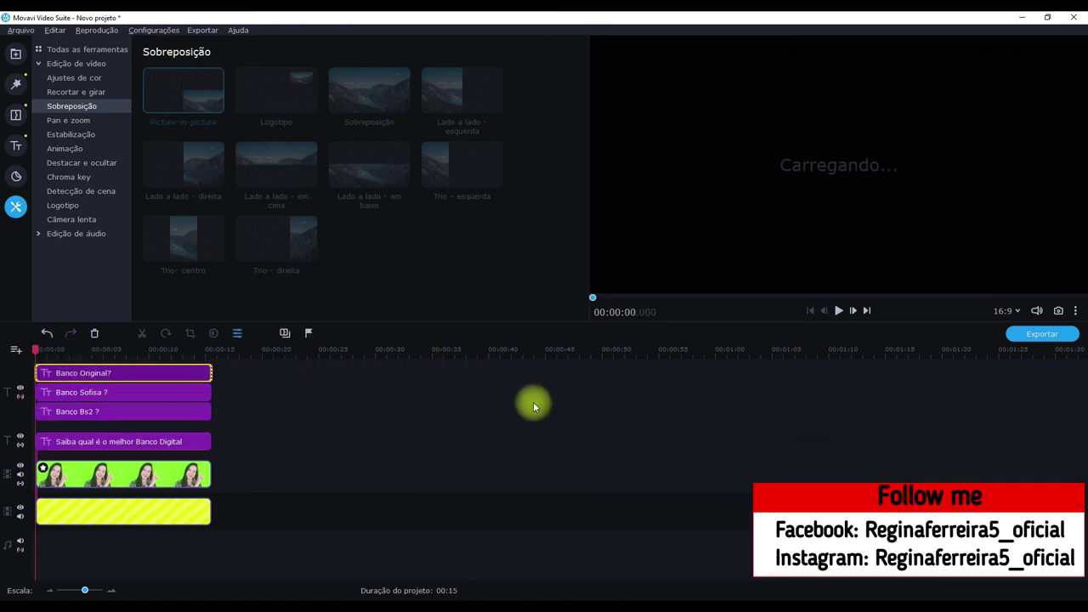
pyautogui.moveTo(34, 349); pyautogui.dragTo(109, 349)
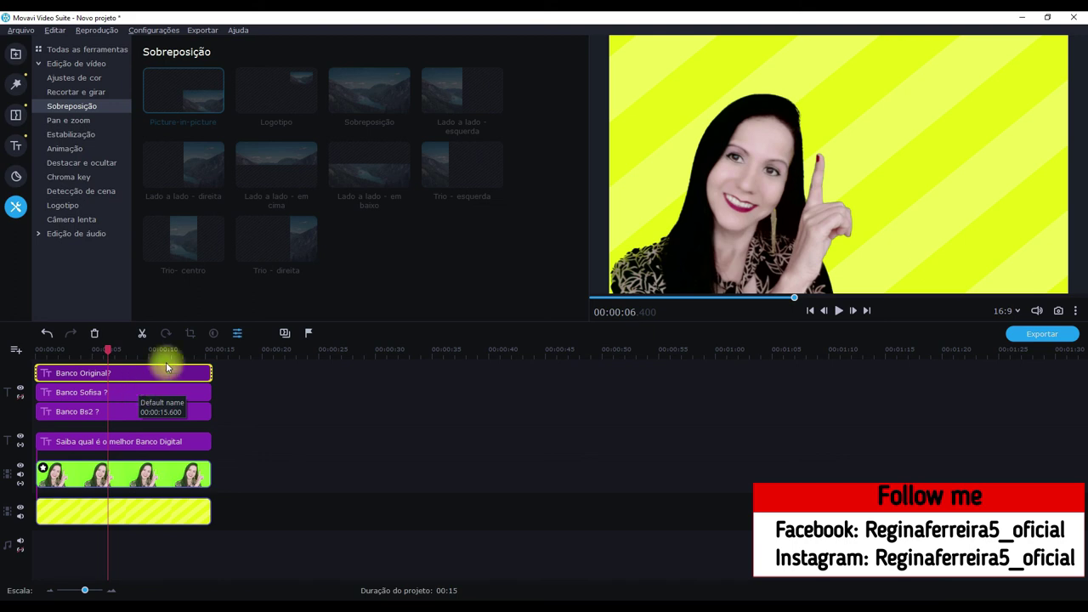
# Reposition the Banco Bs2 ?, Banco Sofisa ? and Banco Original? titles in a closely spaced stack below the headline, clear of the woman's face and finger.
pyautogui.doubleClick(141, 441)
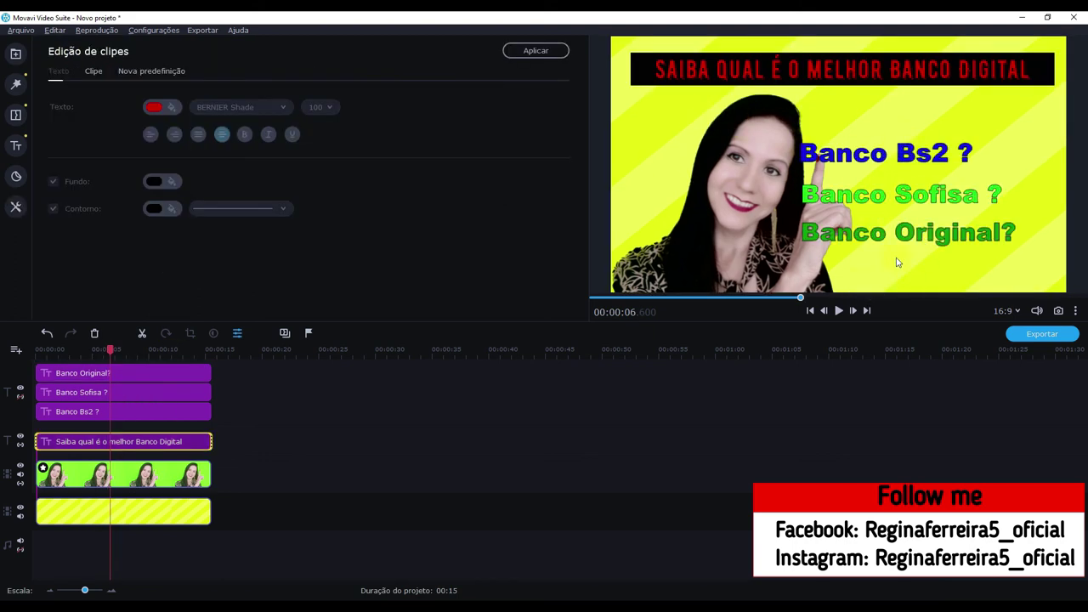
pyautogui.click(80, 412)
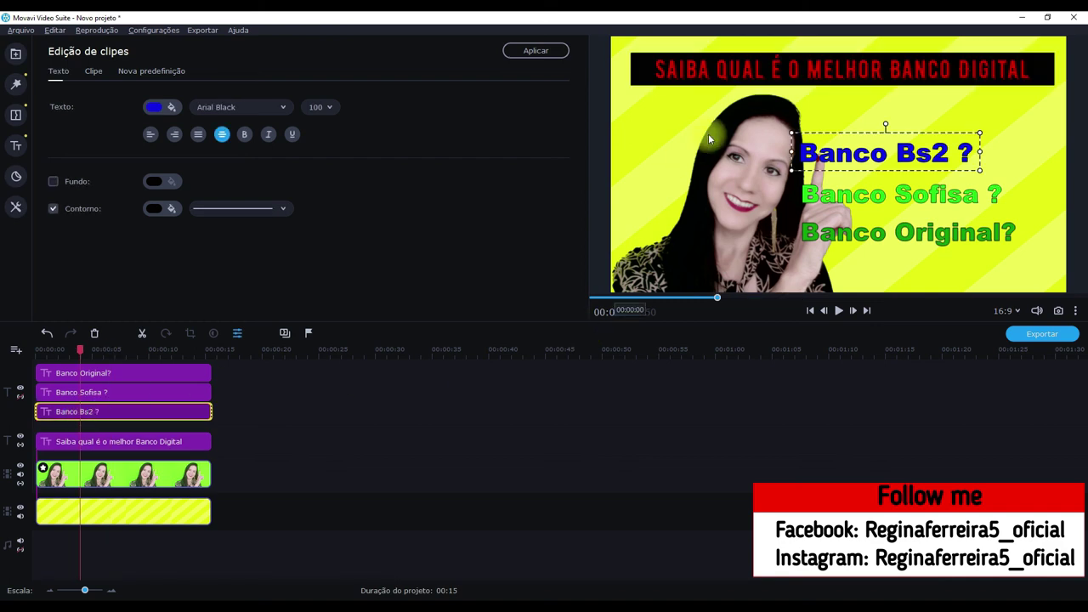
pyautogui.moveTo(838, 159); pyautogui.dragTo(874, 128)
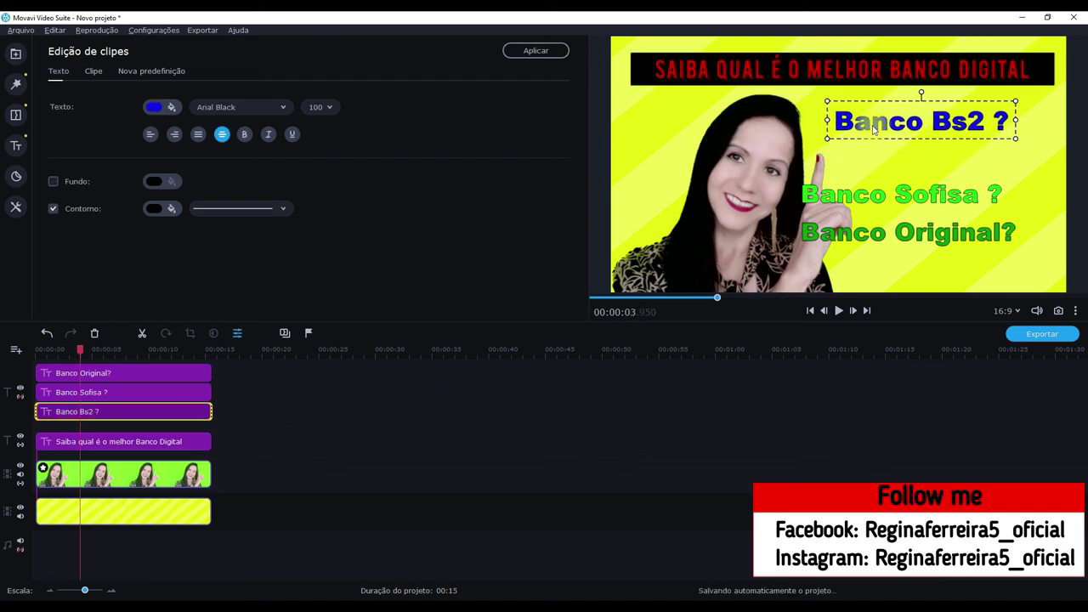
pyautogui.click(90, 396)
pyautogui.moveTo(860, 211); pyautogui.dragTo(894, 169)
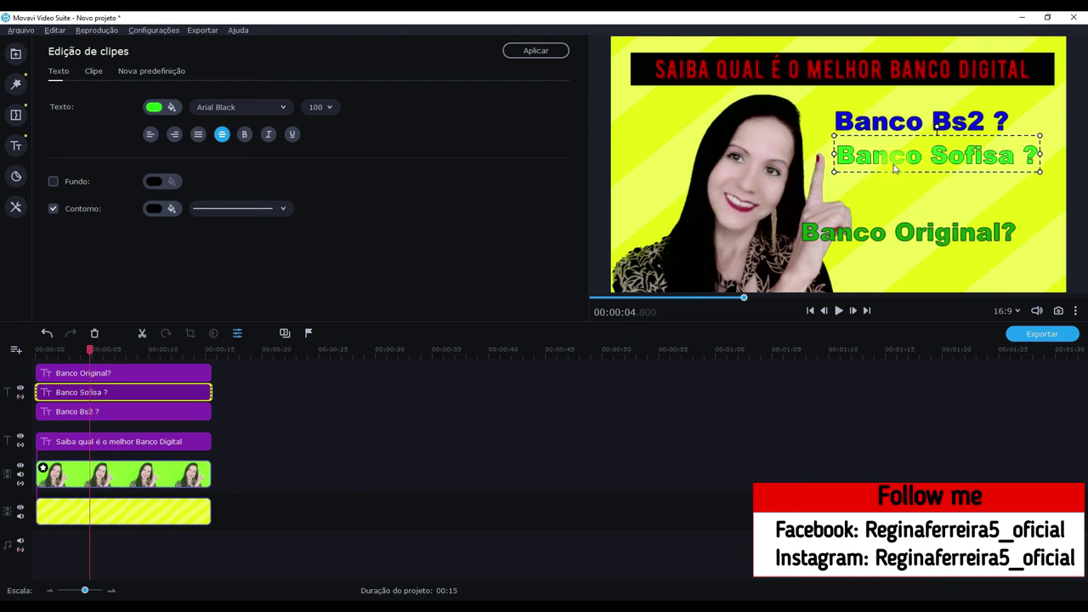
pyautogui.click(106, 372)
pyautogui.moveTo(867, 240); pyautogui.dragTo(906, 199)
pyautogui.moveTo(902, 197); pyautogui.dragTo(907, 197)
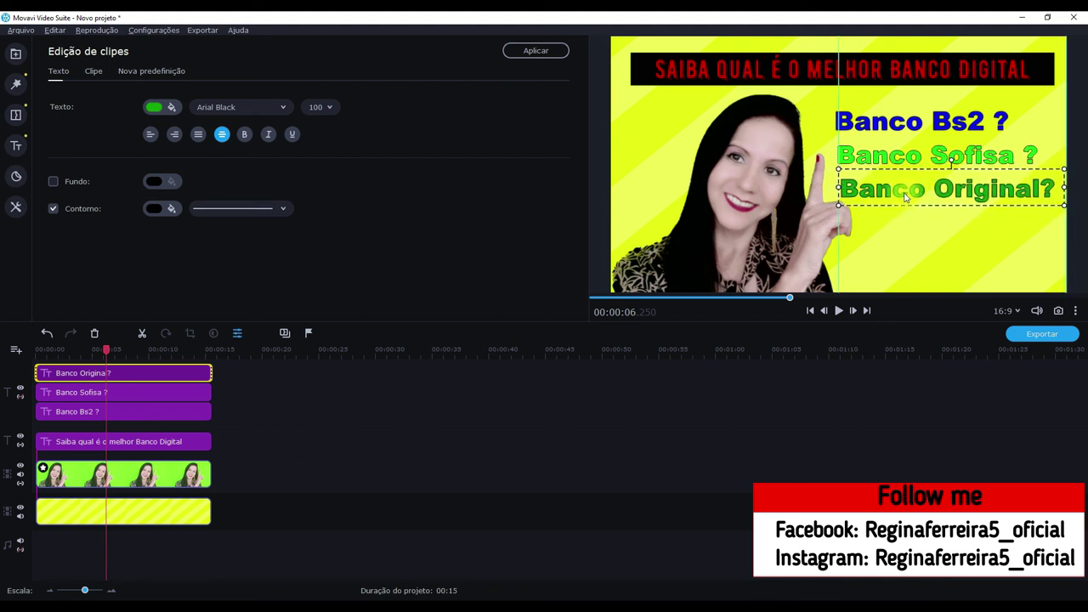
pyautogui.click(1012, 408)
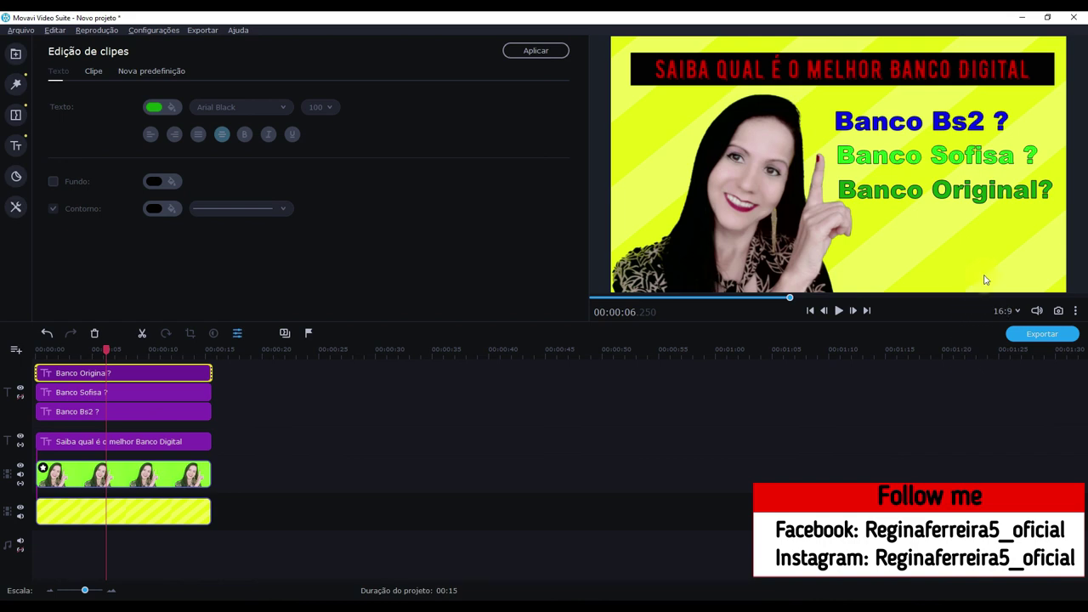